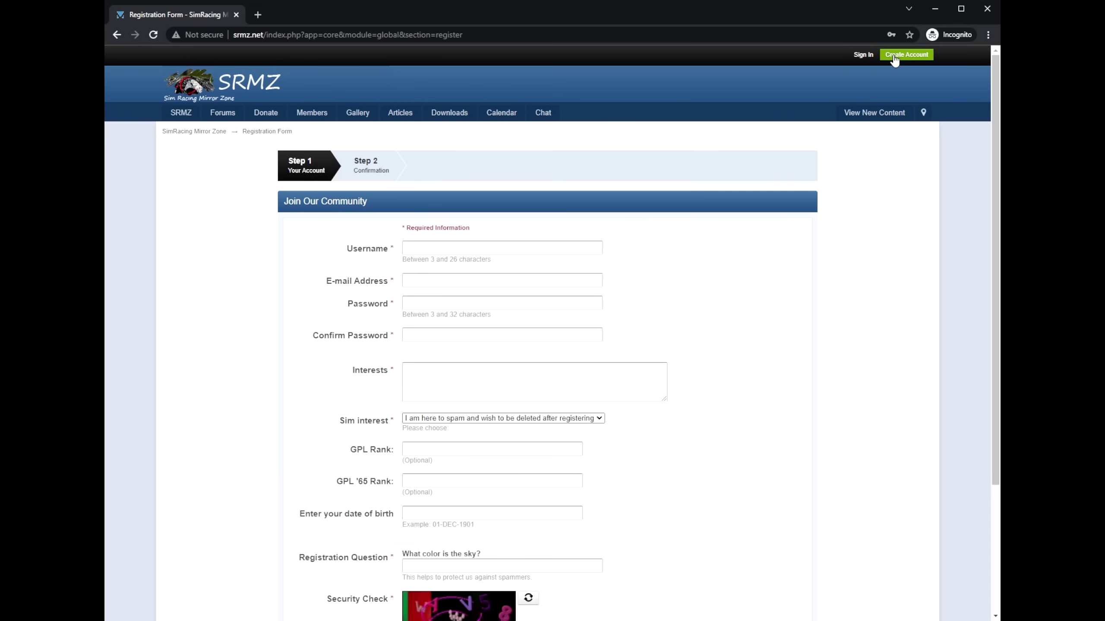
Step: Look over the SRMZ registration form and the ISO image download option for Grand Prix Legends on the Internet Archive
scroll(725, 222, down, 4)
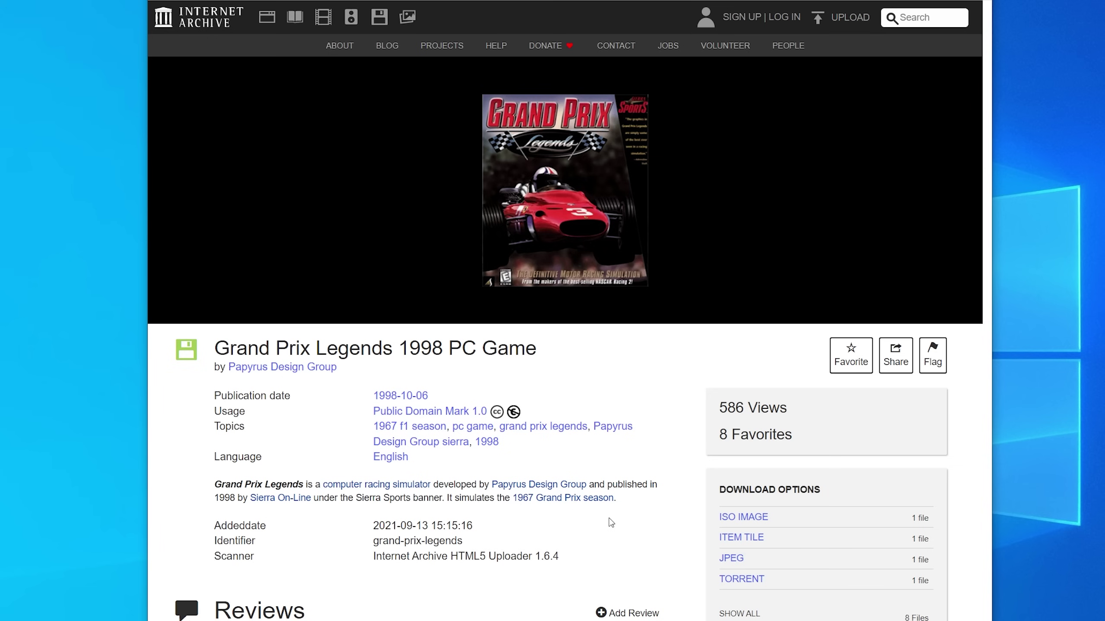
scroll(611, 522, down, 2)
mouse_move(761, 417)
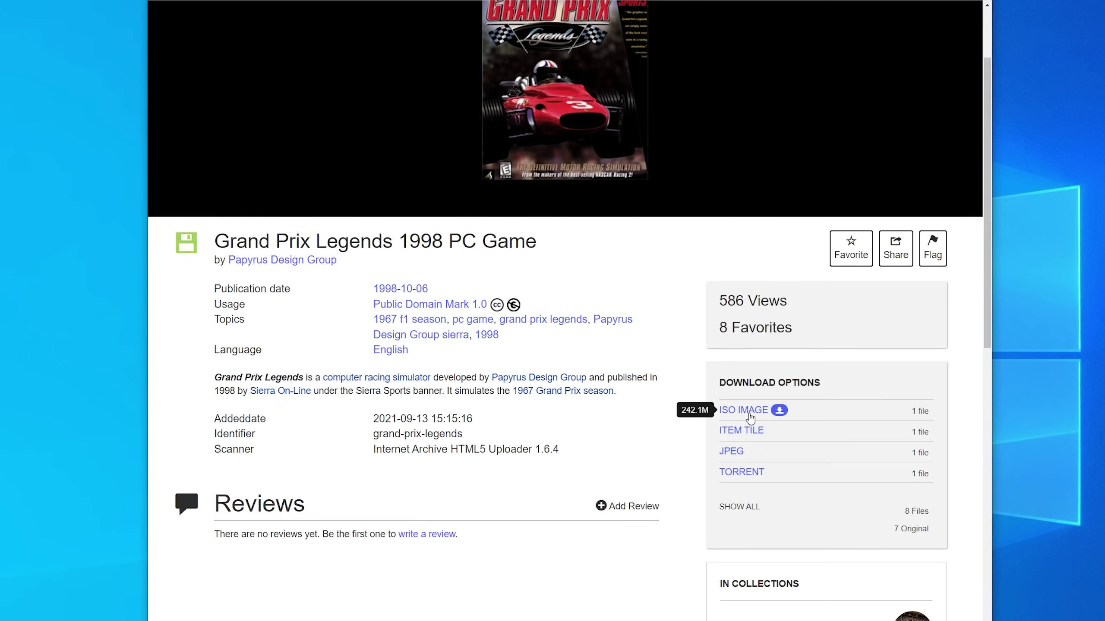
scroll(635, 392, up, 3)
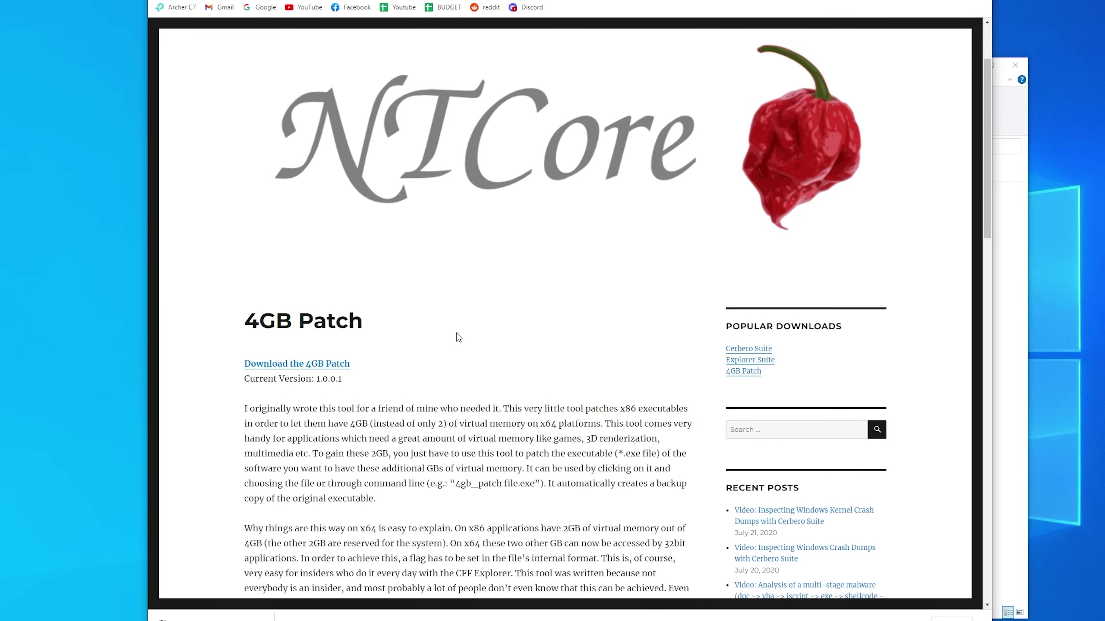
Step: Download the 4GB Patch from the NTCore page
click(304, 369)
click(309, 369)
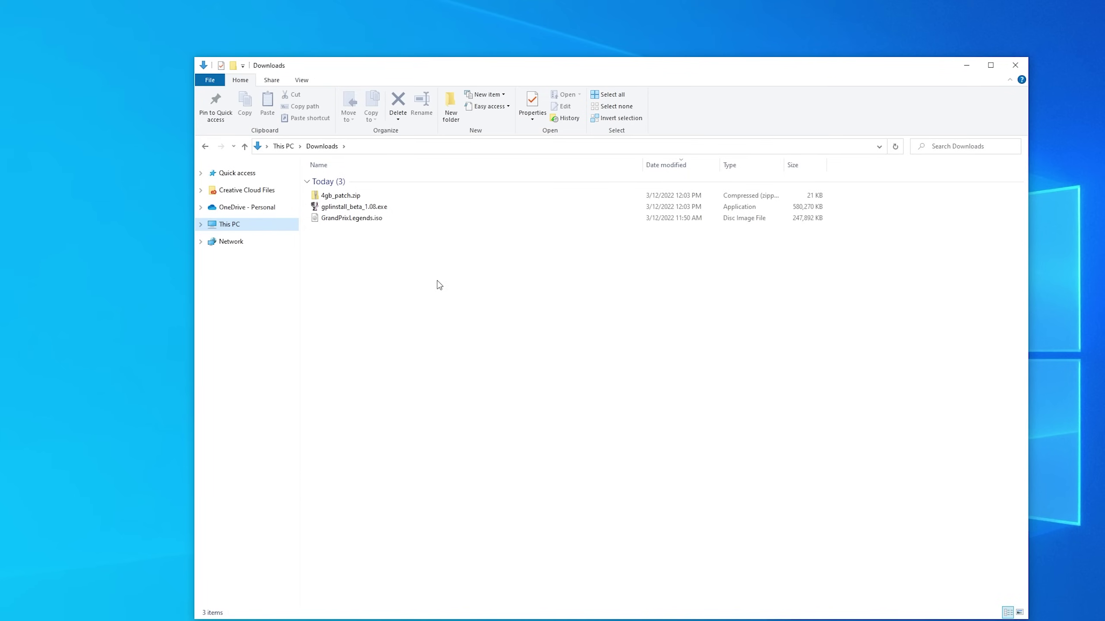
Step: Mount GrandPrixLegends.iso from Downloads, check the files on the mounted GPL CD drive, and return to Downloads
click(350, 219)
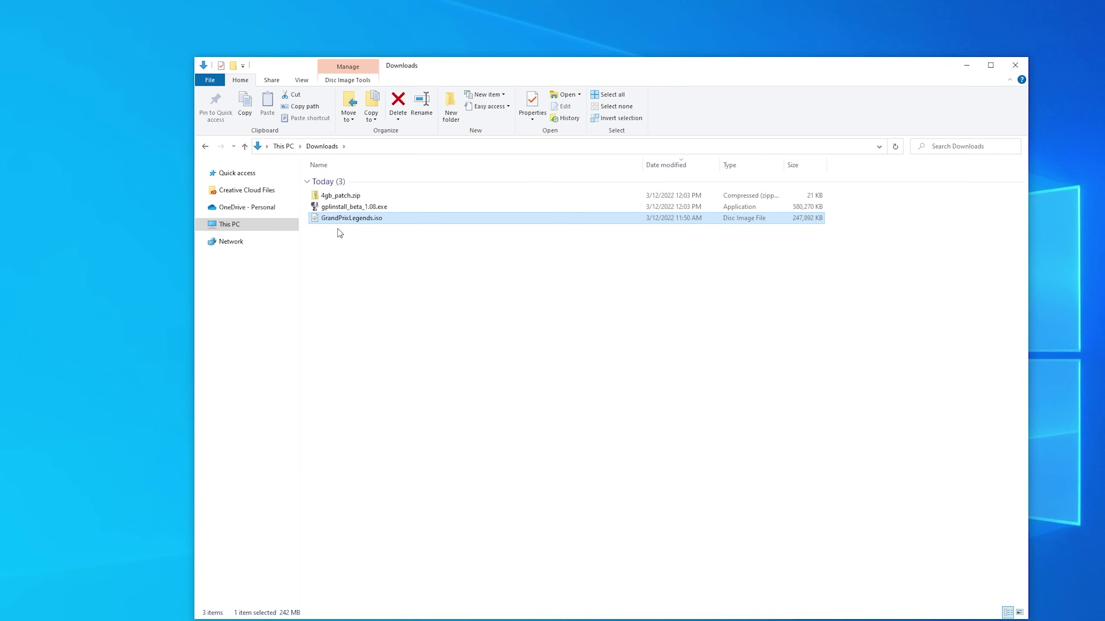
key(alt+Tab)
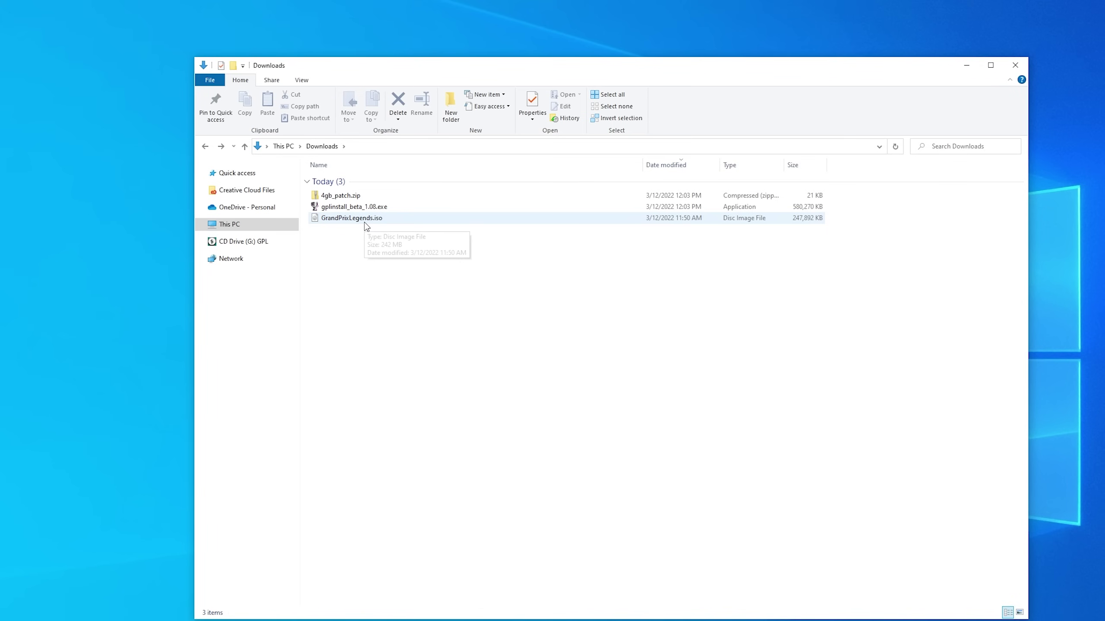
click(255, 243)
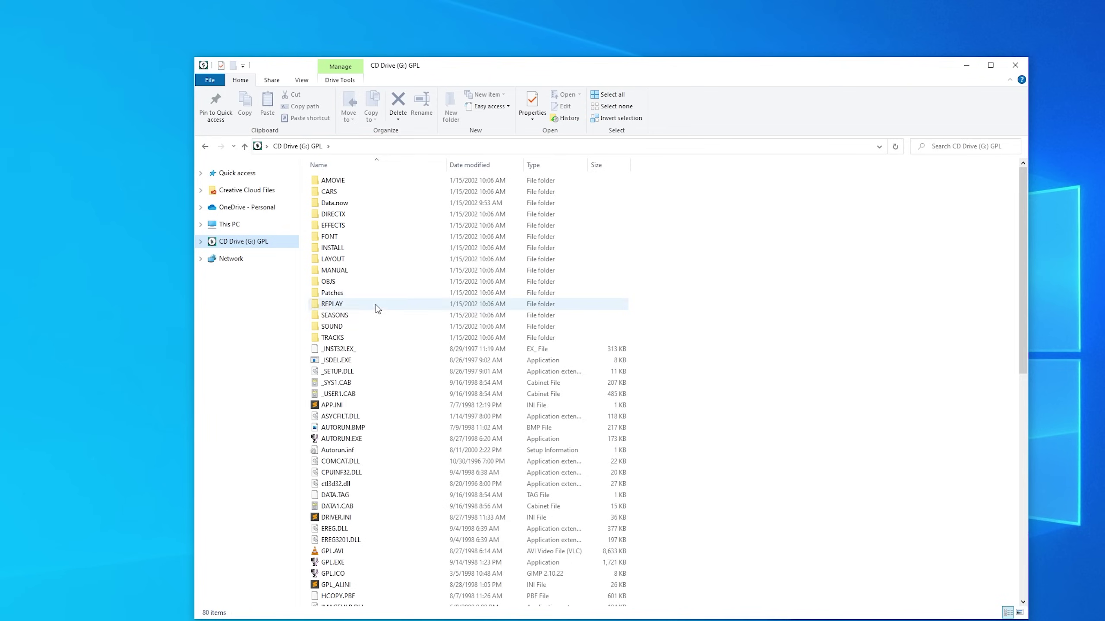
scroll(450, 491, down, 2)
click(450, 492)
scroll(363, 292, up, 2)
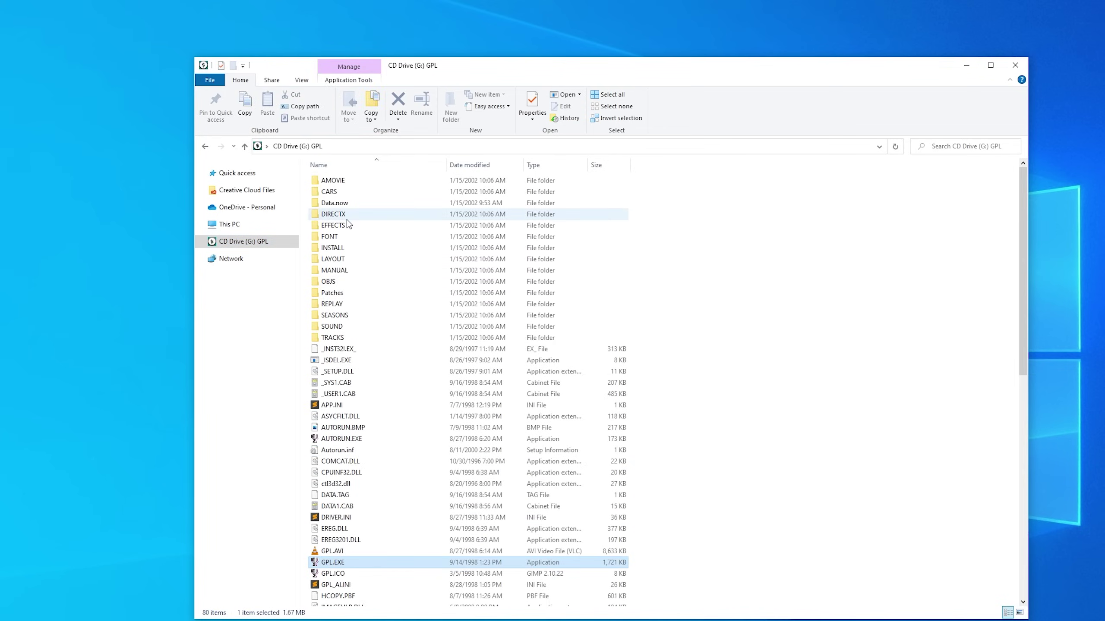
click(206, 148)
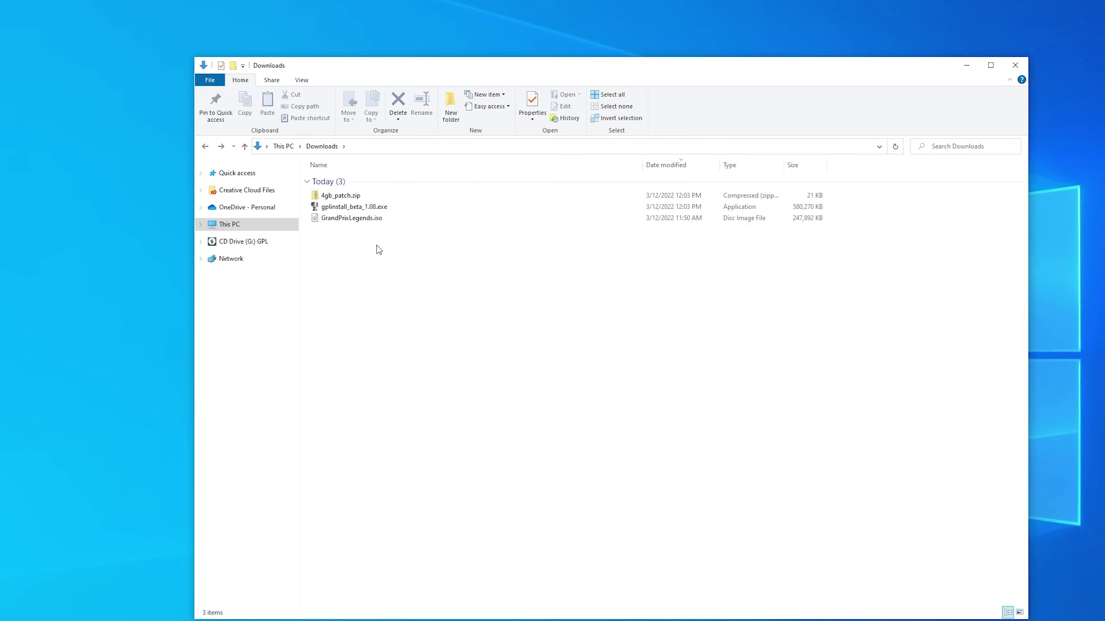
Step: Run gplinstall_beta_1.08.exe and choose US English as the GPL language
click(369, 208)
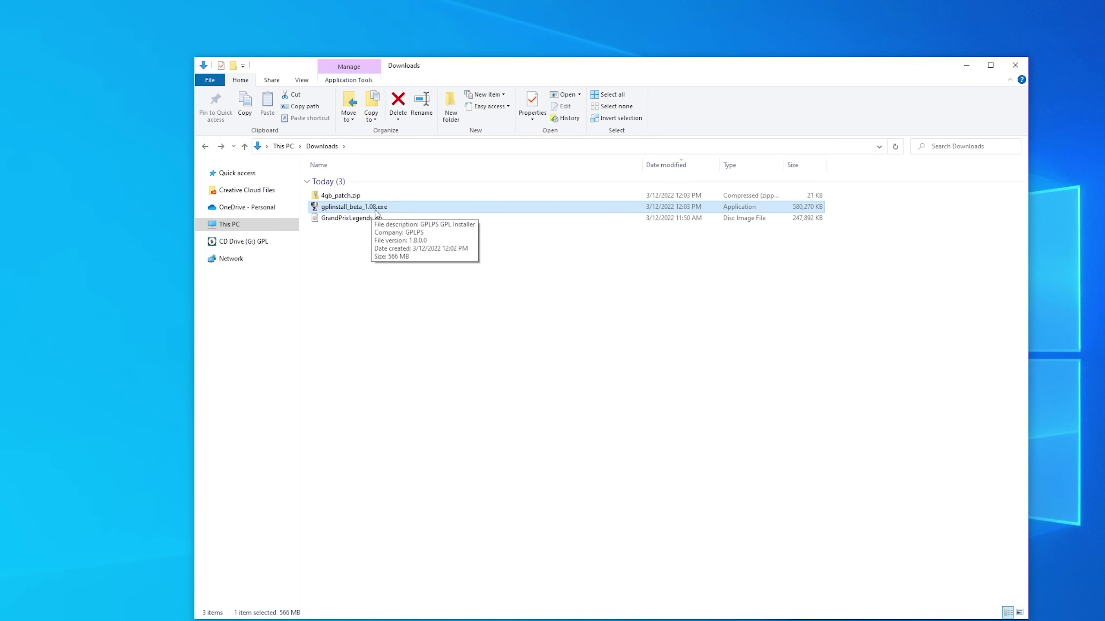
double_click(376, 210)
click(567, 320)
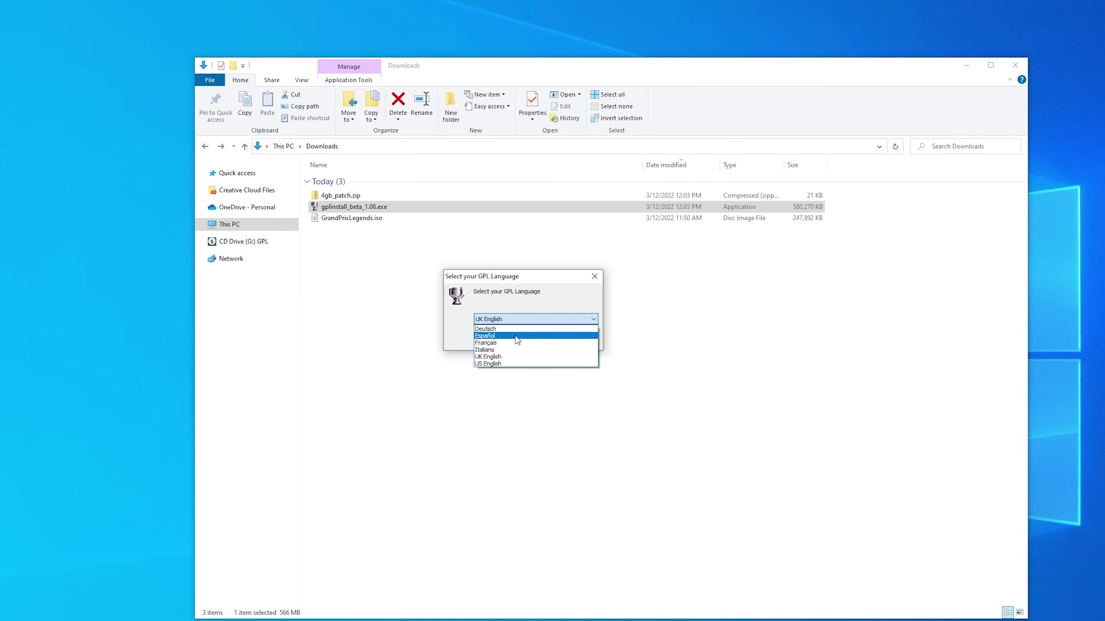
click(506, 364)
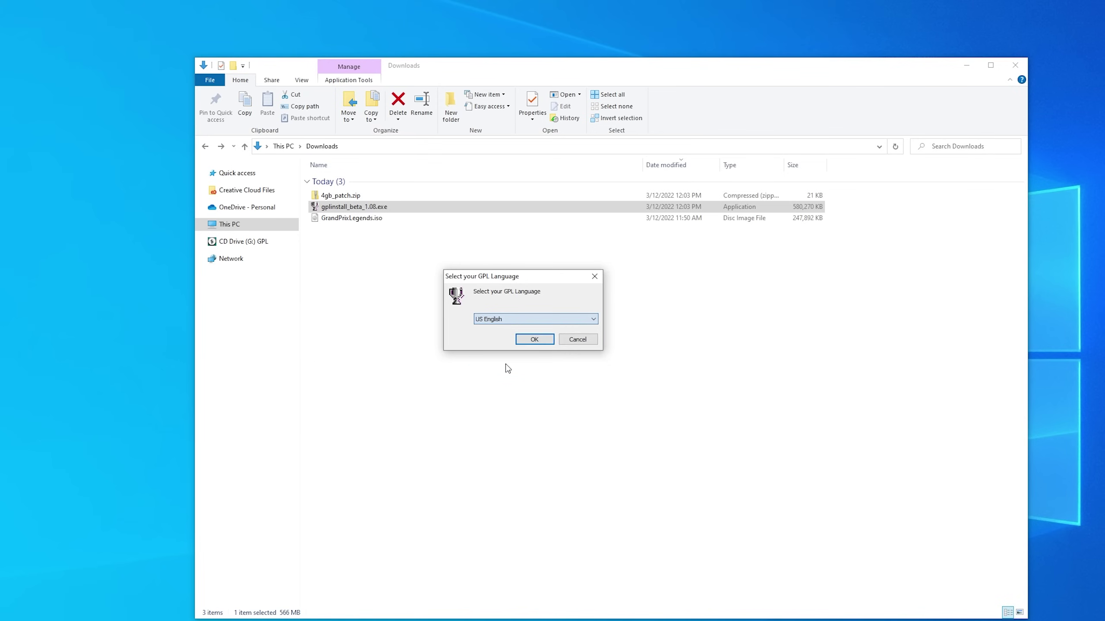
key(Return)
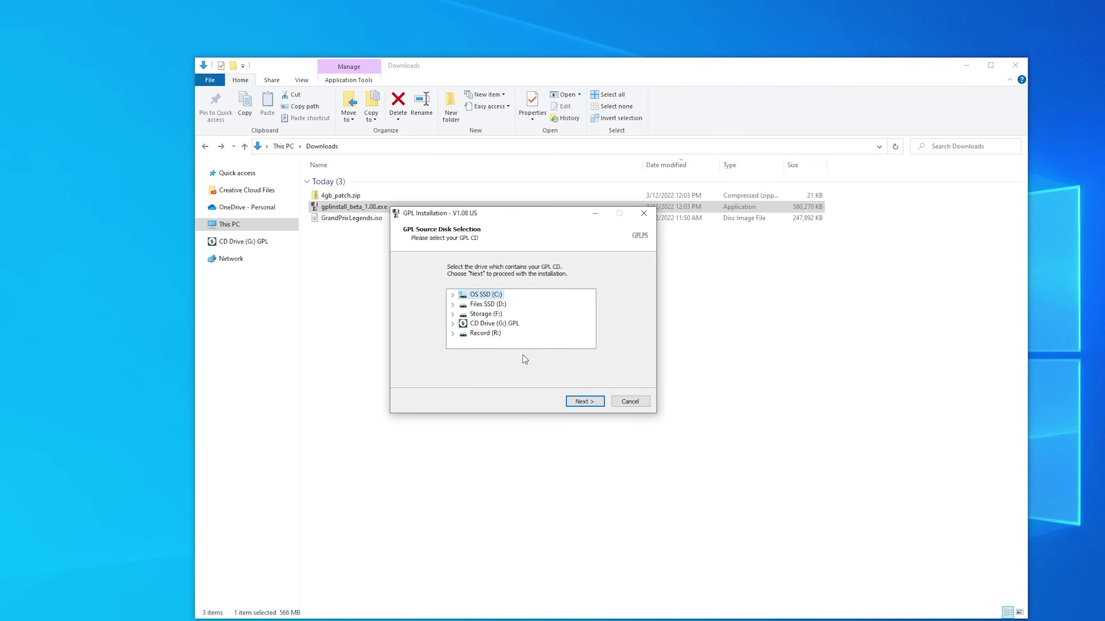
Step: Set the installation source to CD Drive (G:) GPL and the destination folder to D:\Sims\GPL
click(502, 326)
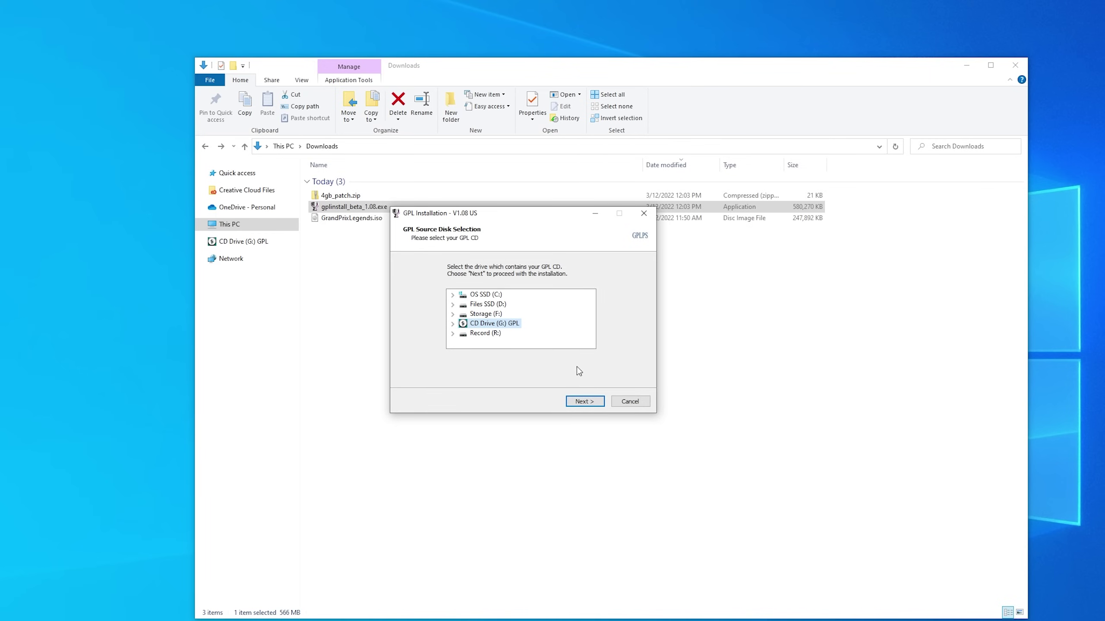
click(583, 401)
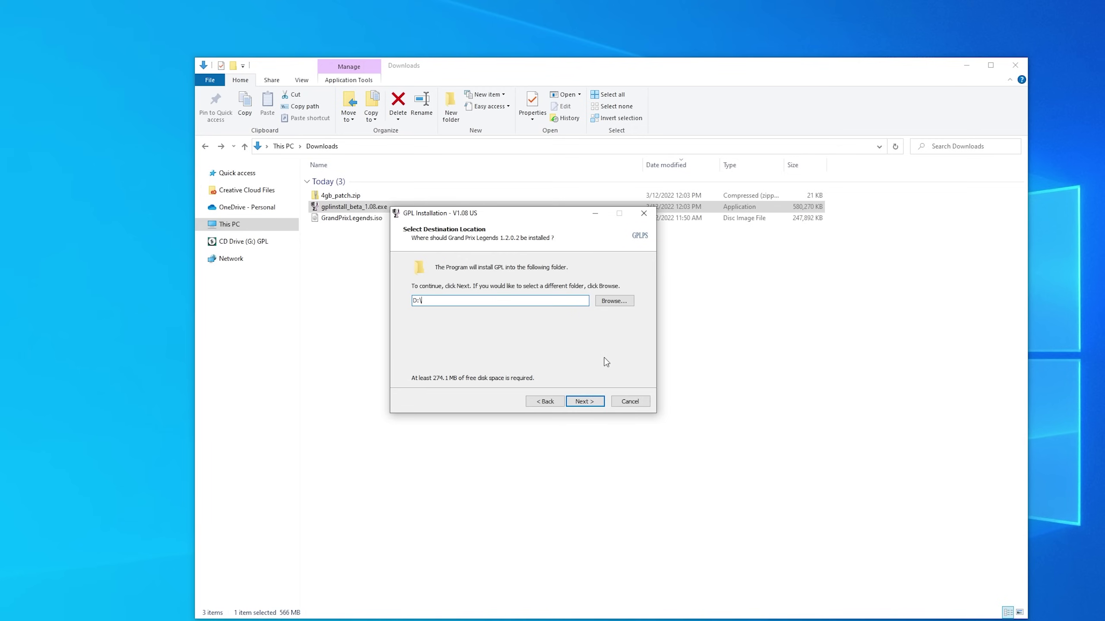
text(Sims\GPL)
drag(434, 301, 419, 301)
click(443, 302)
key(Return)
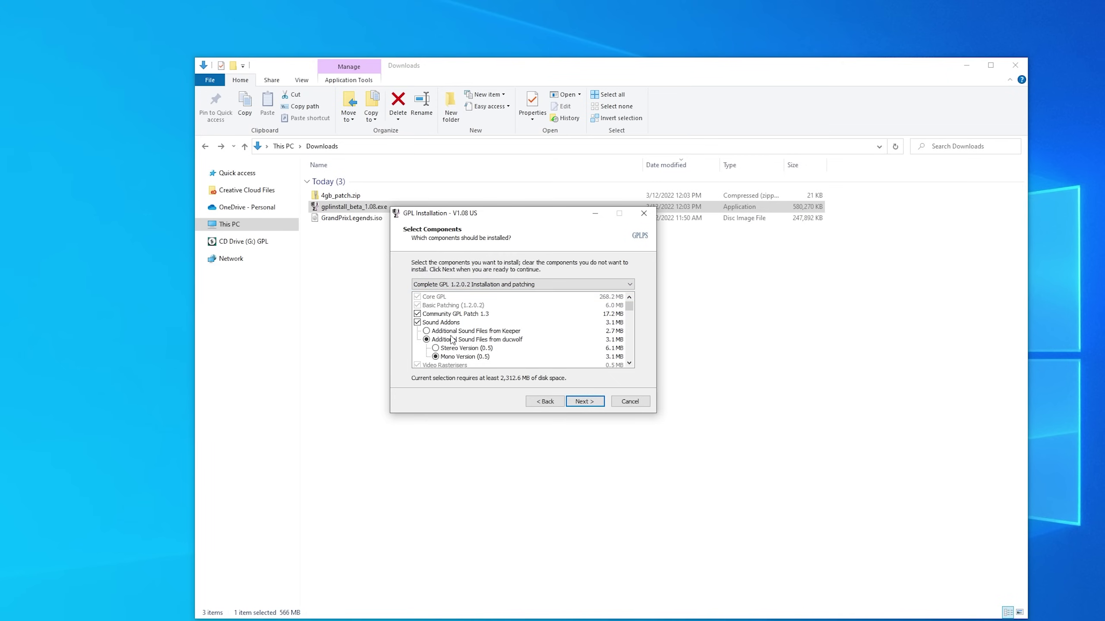
Step: Exclude the "Repository of all updates" component from the installation and proceed with installing the remaining components
scroll(515, 344, down, 3)
scroll(517, 343, down, 2)
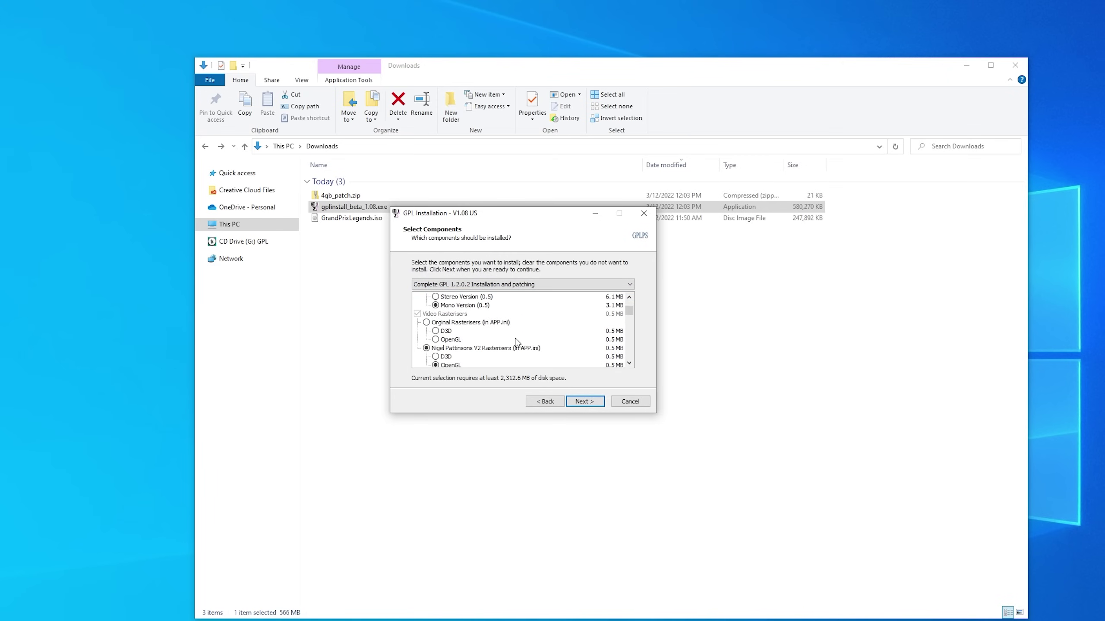
scroll(518, 343, down, 4)
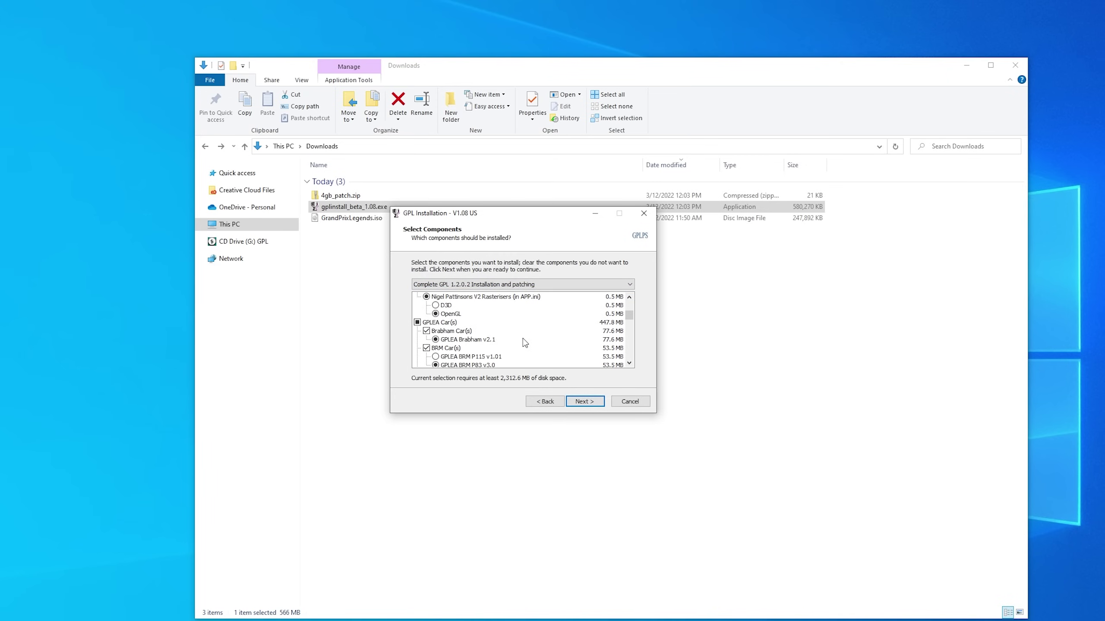
scroll(524, 342, down, 10)
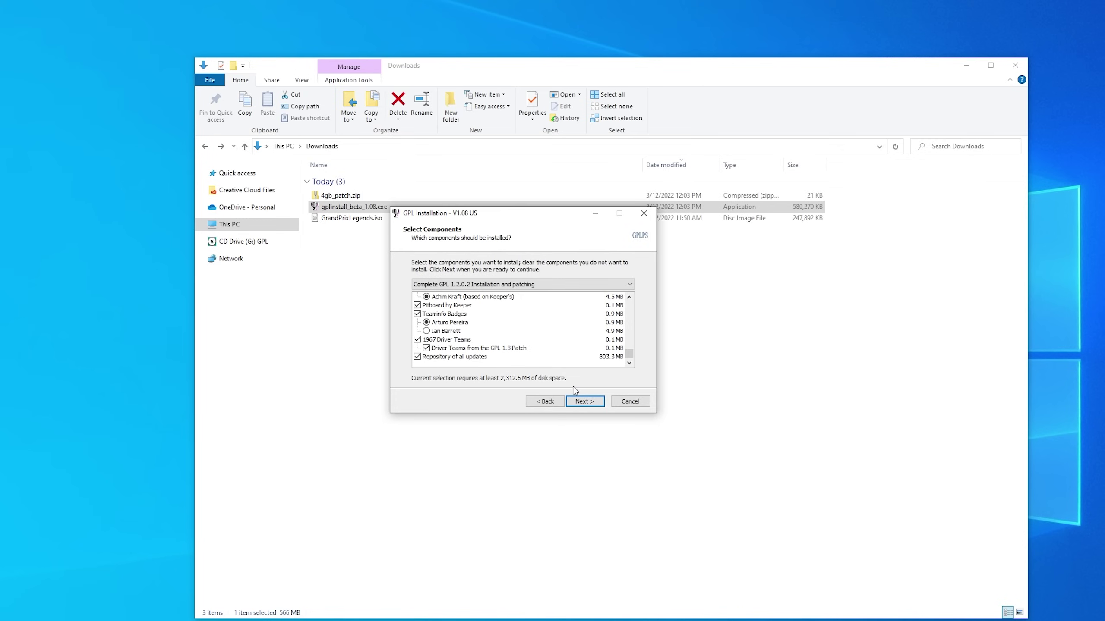
click(417, 356)
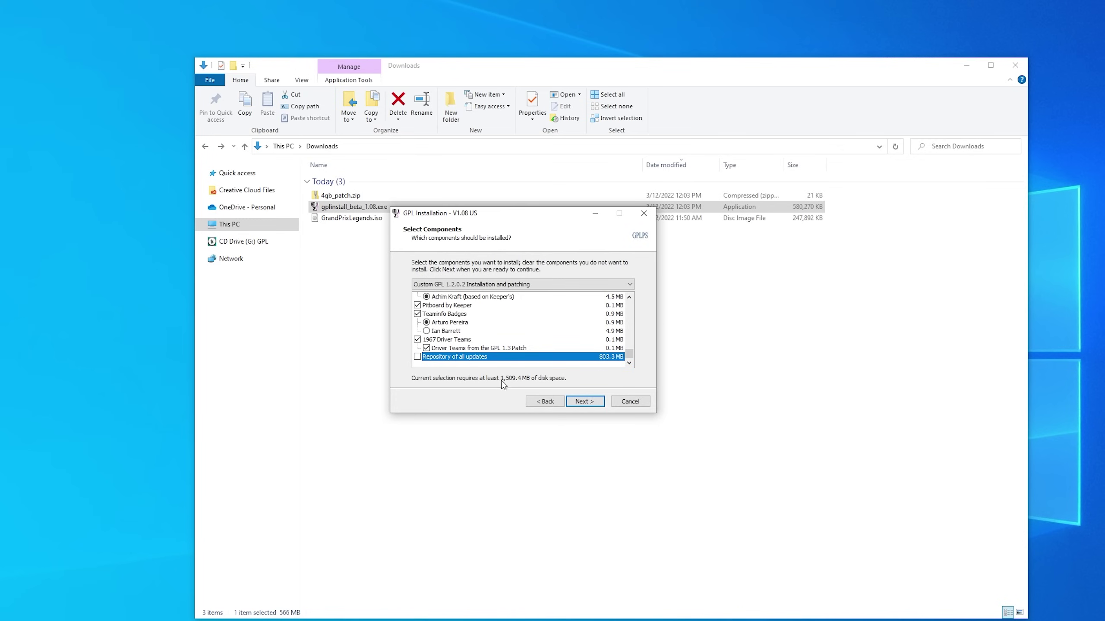
click(587, 403)
click(586, 401)
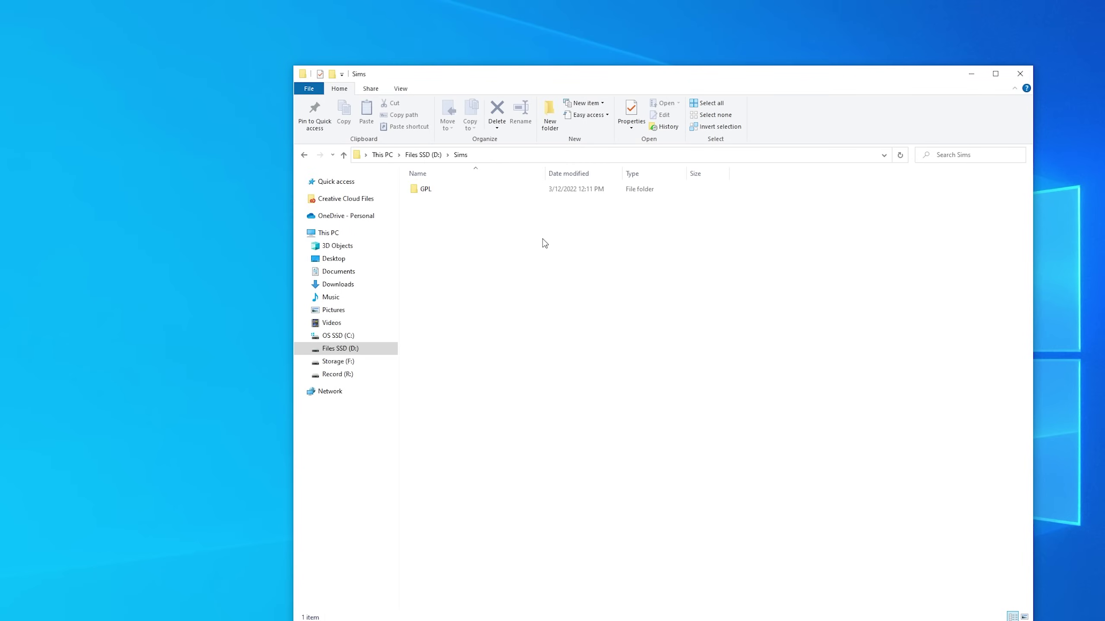
Step: Open the installed GPL folder inside D:\Sims
click(465, 155)
click(410, 153)
click(484, 245)
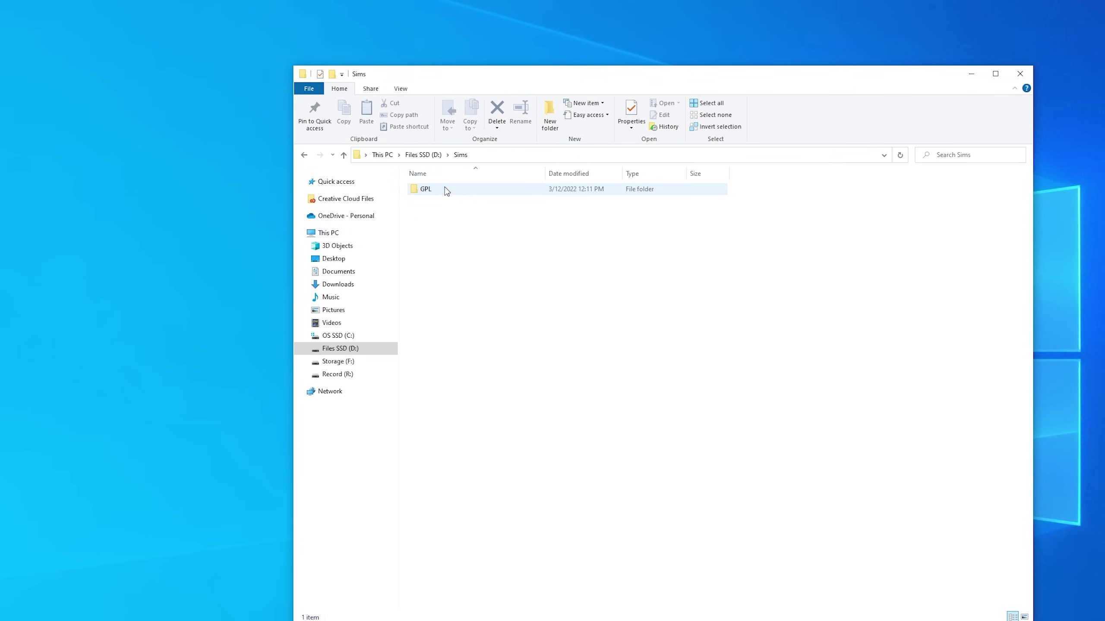
double_click(448, 190)
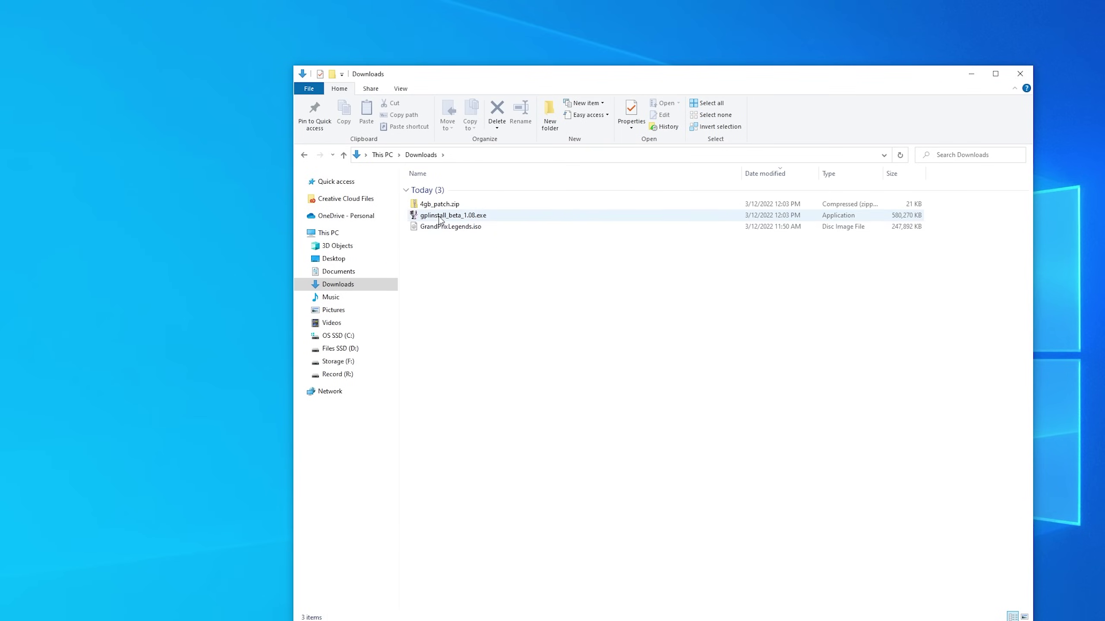
Step: Copy 4gb_patch.exe from 4gb_patch.zip in Downloads into the D:\Sims\GPL folder
double_click(436, 208)
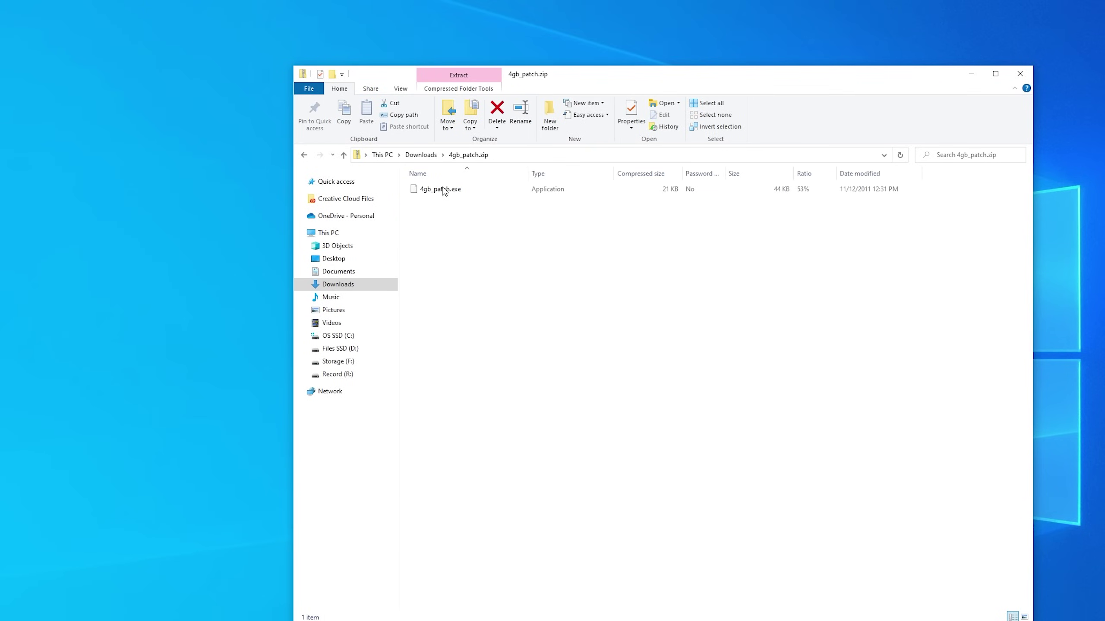
click(441, 190)
right_click(442, 188)
click(473, 223)
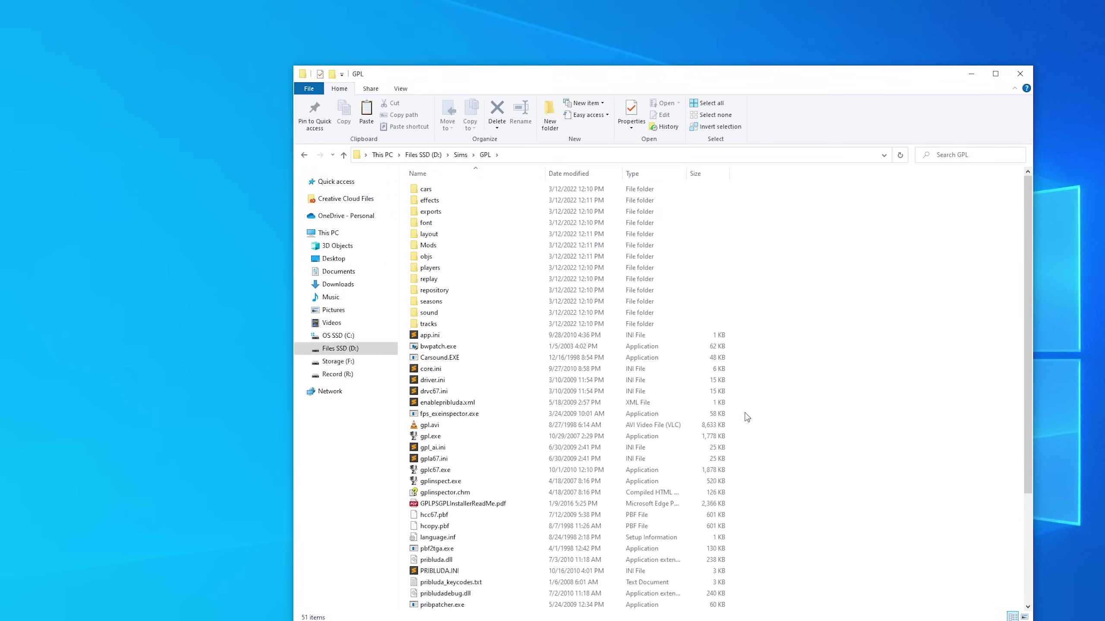
right_click(745, 414)
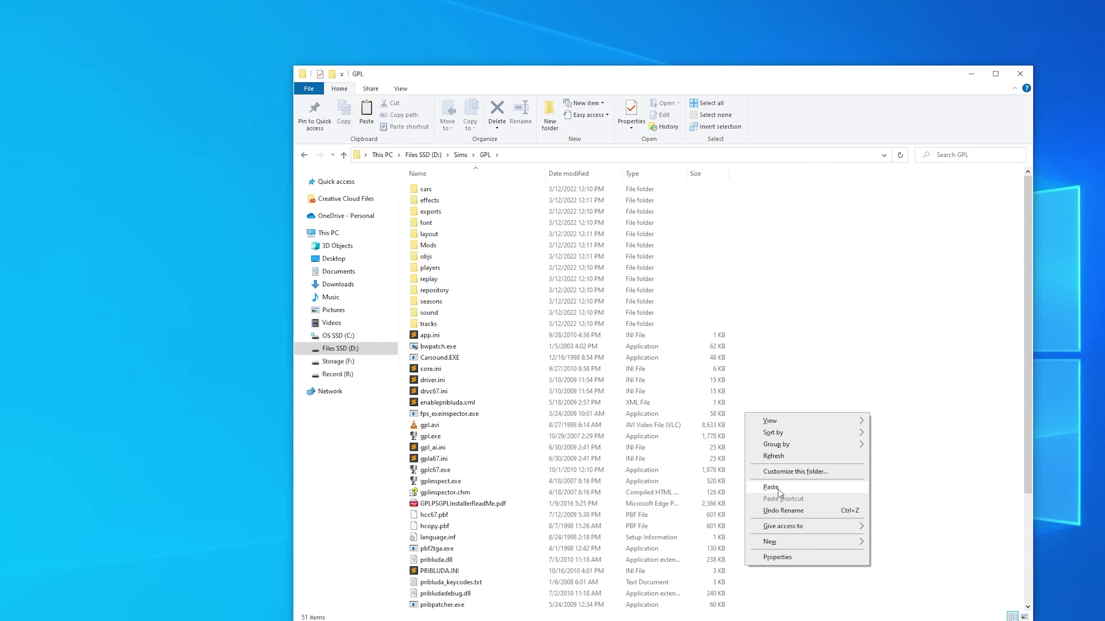
click(777, 489)
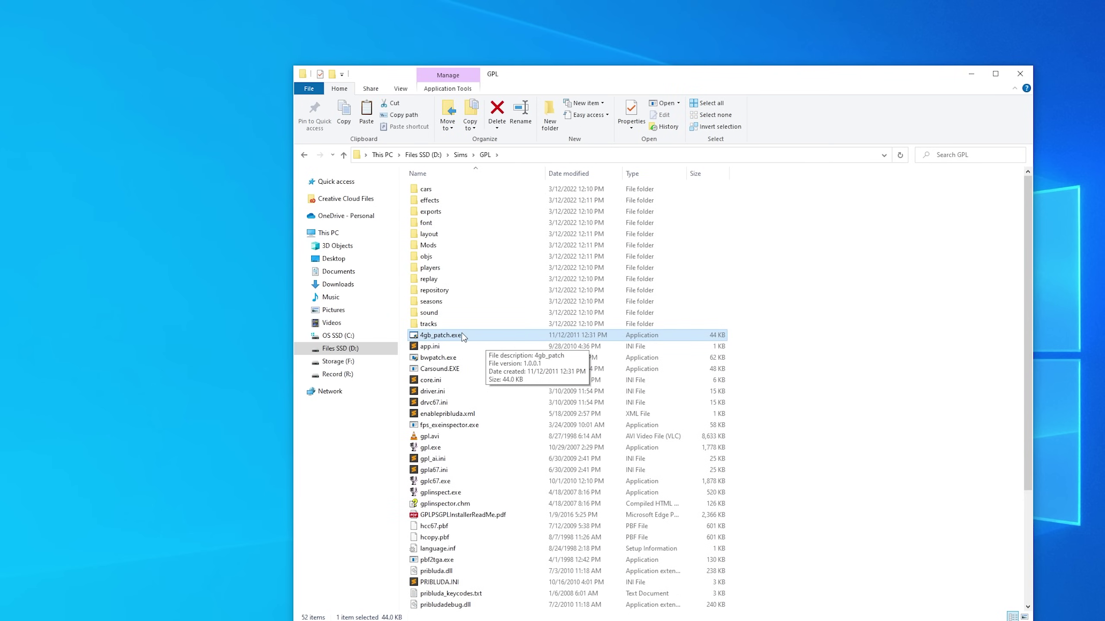
Step: Run 4gb_patch.exe from the GPL folder, apply the patch to gpl.exe, and close the patcher
double_click(452, 337)
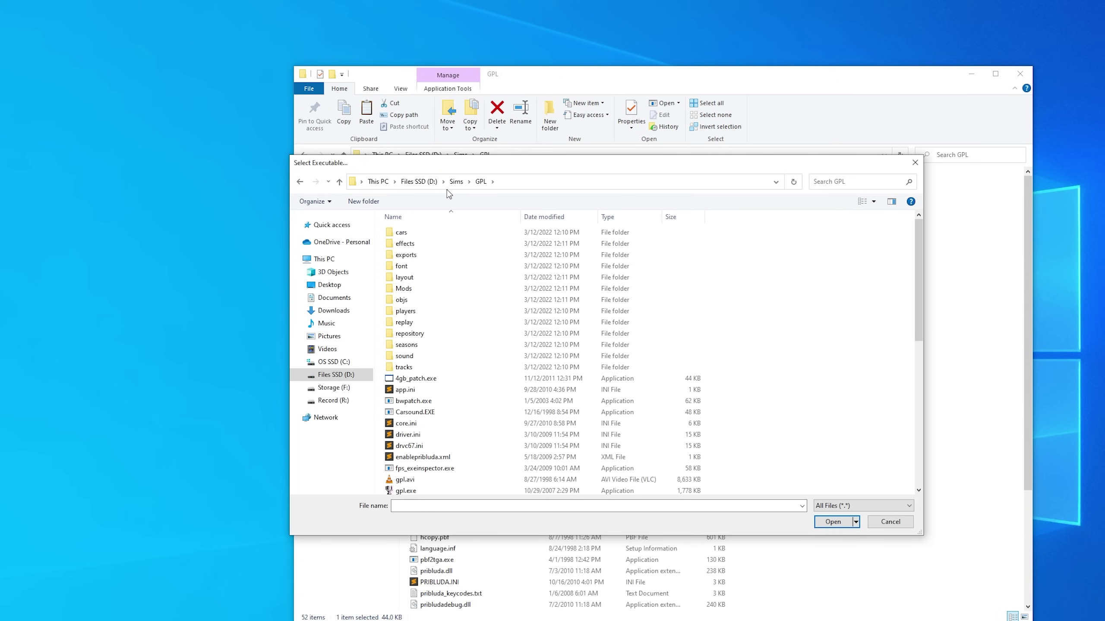
scroll(511, 314, down, 4)
click(400, 370)
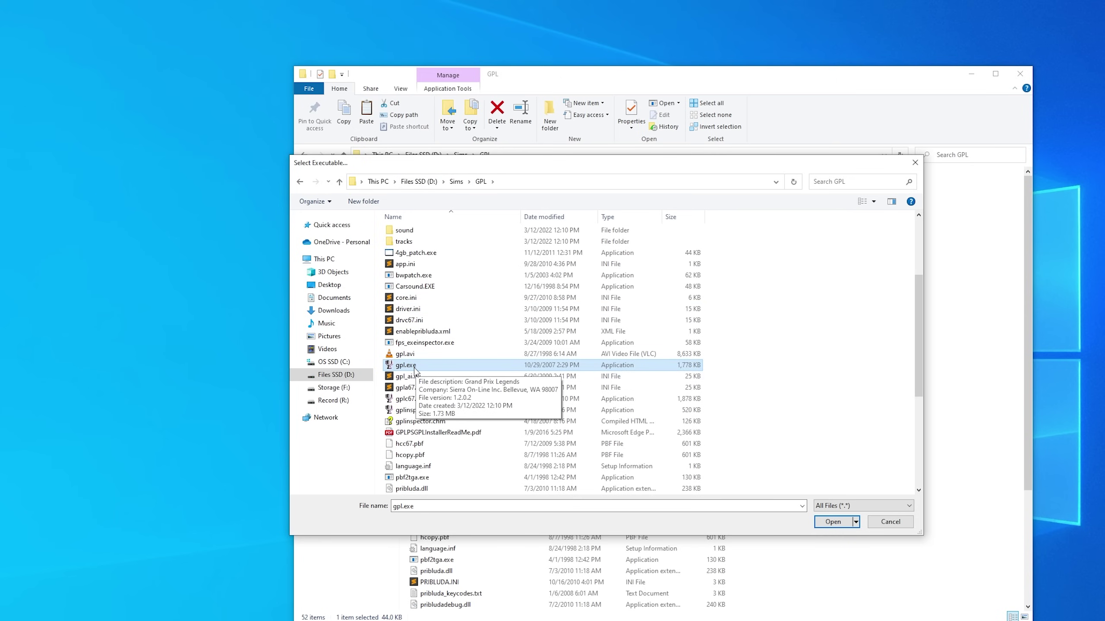
double_click(412, 368)
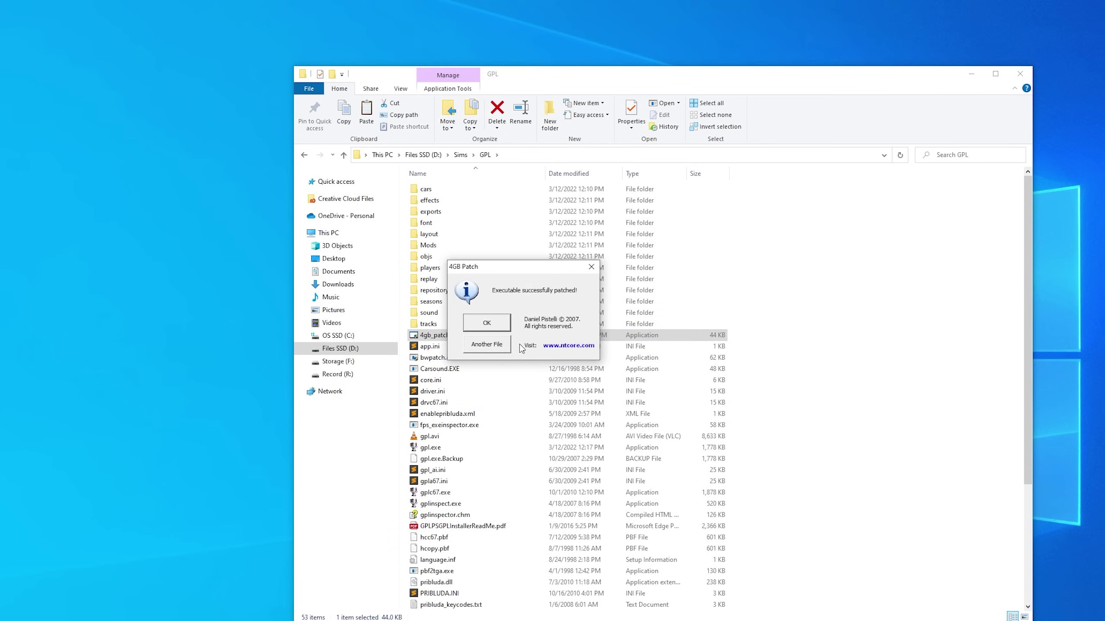
click(486, 323)
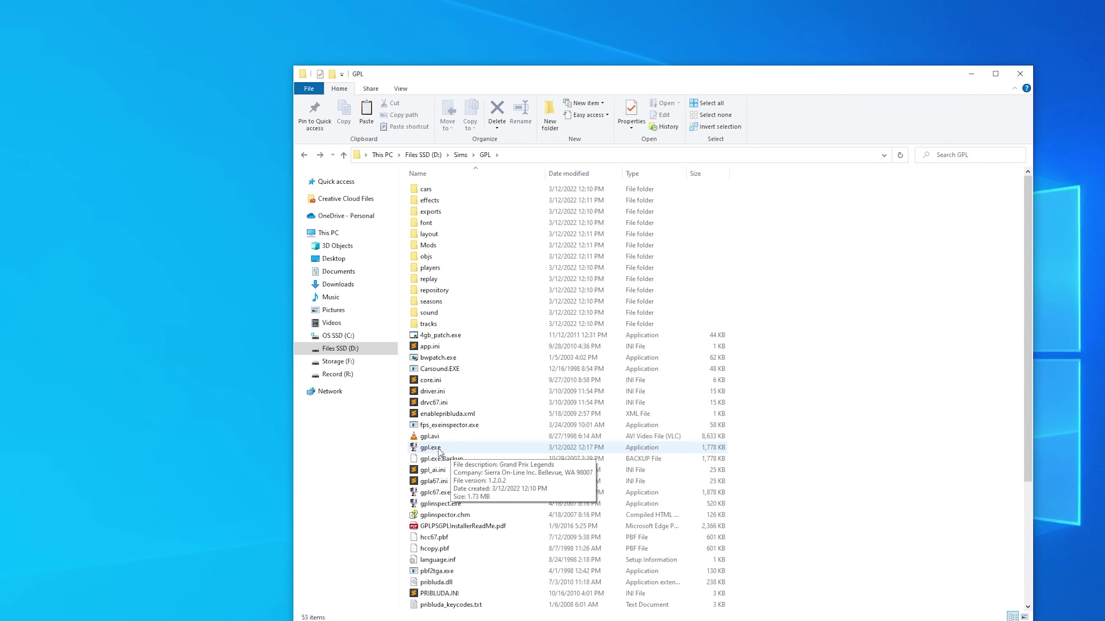
Step: Launch Grand Prix Legends from gpl.exe and enter the player's first and last name in the player info
click(439, 452)
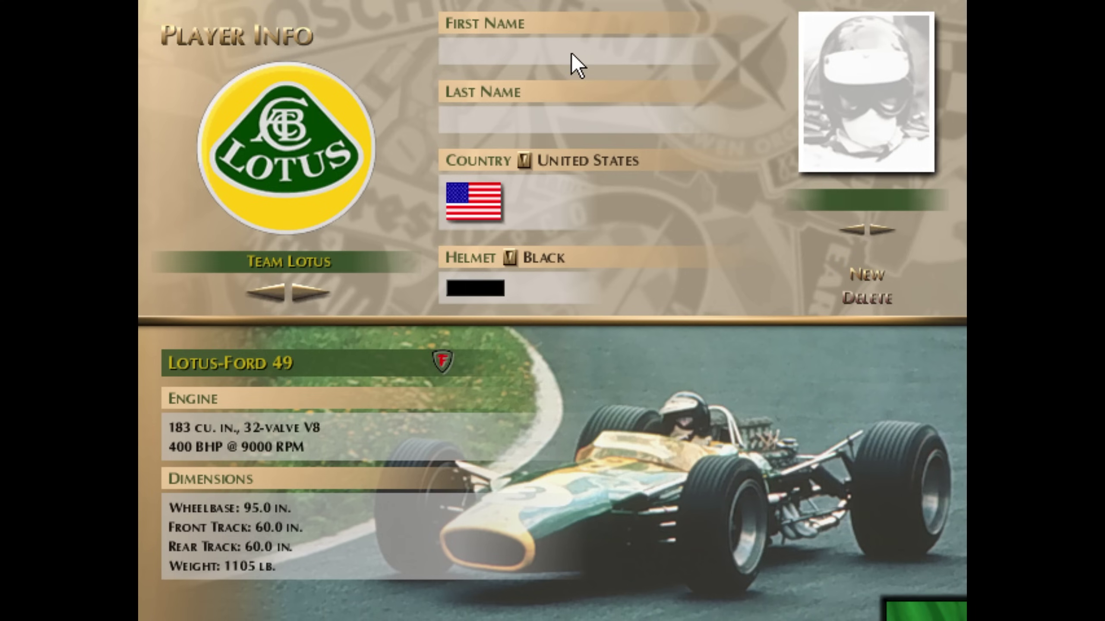
text(Richie Axels)
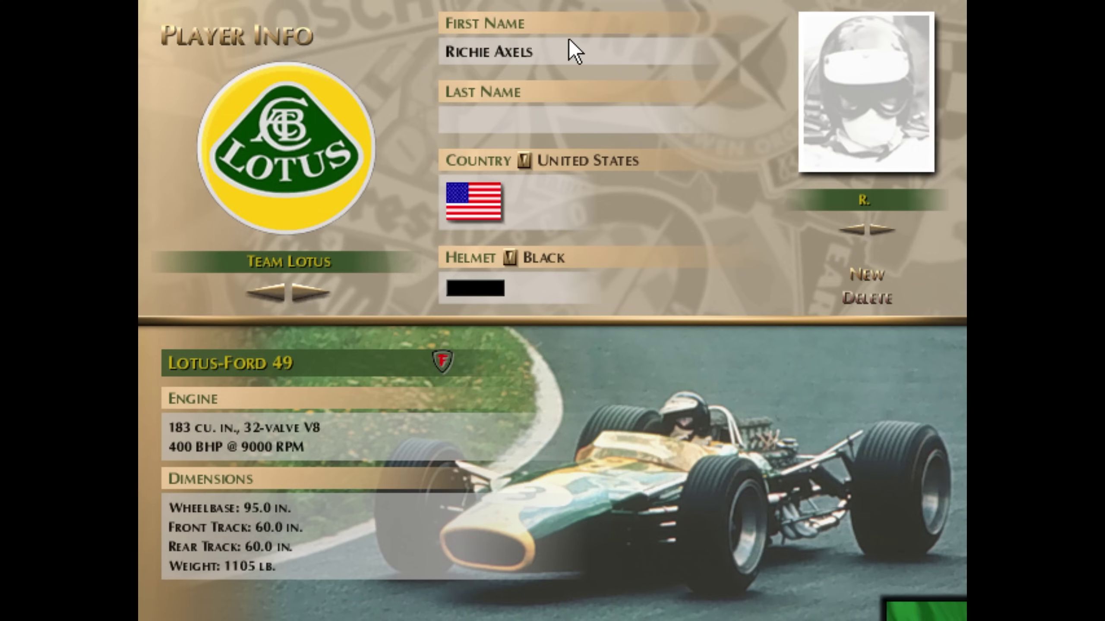
text(on)
key(Return)
Step: Set the player's helmet colour to Blue, Dark in the player info
click(509, 258)
click(507, 260)
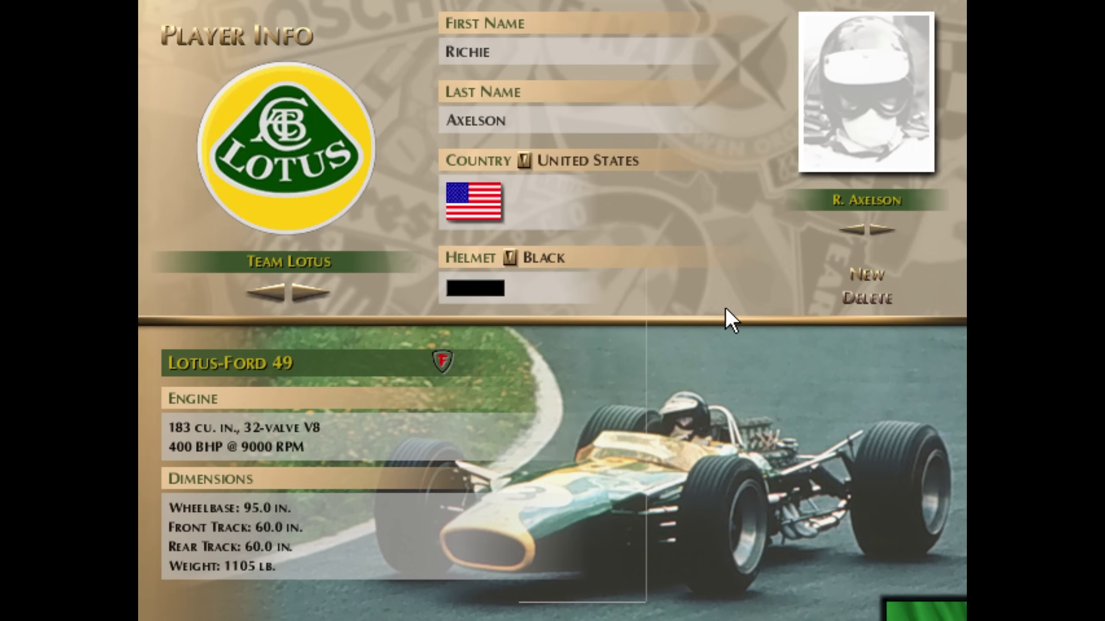
click(510, 256)
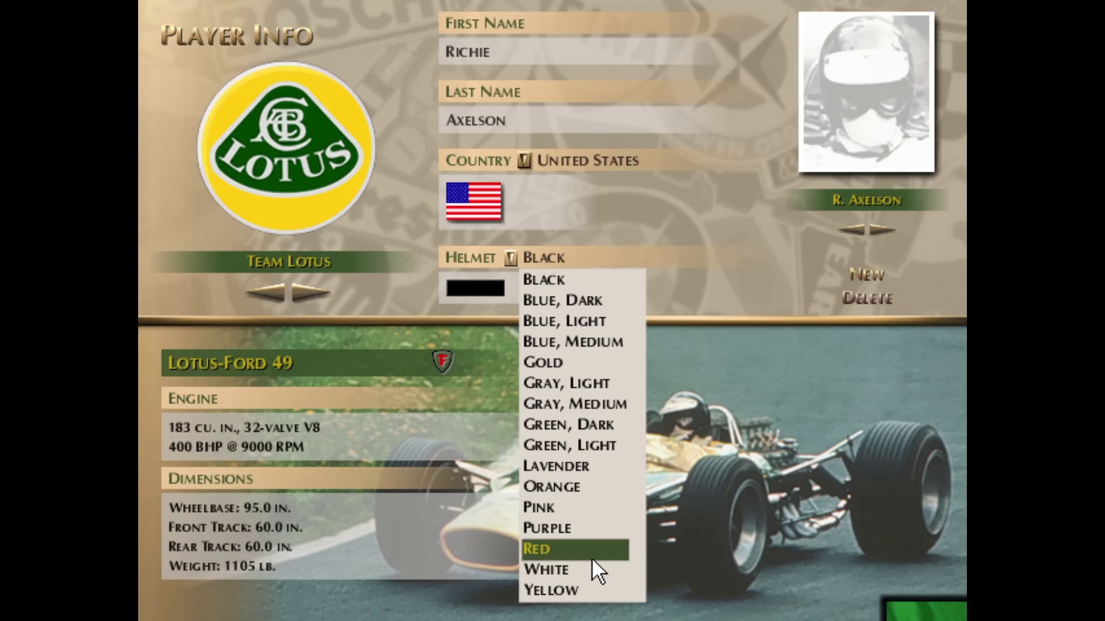
click(609, 303)
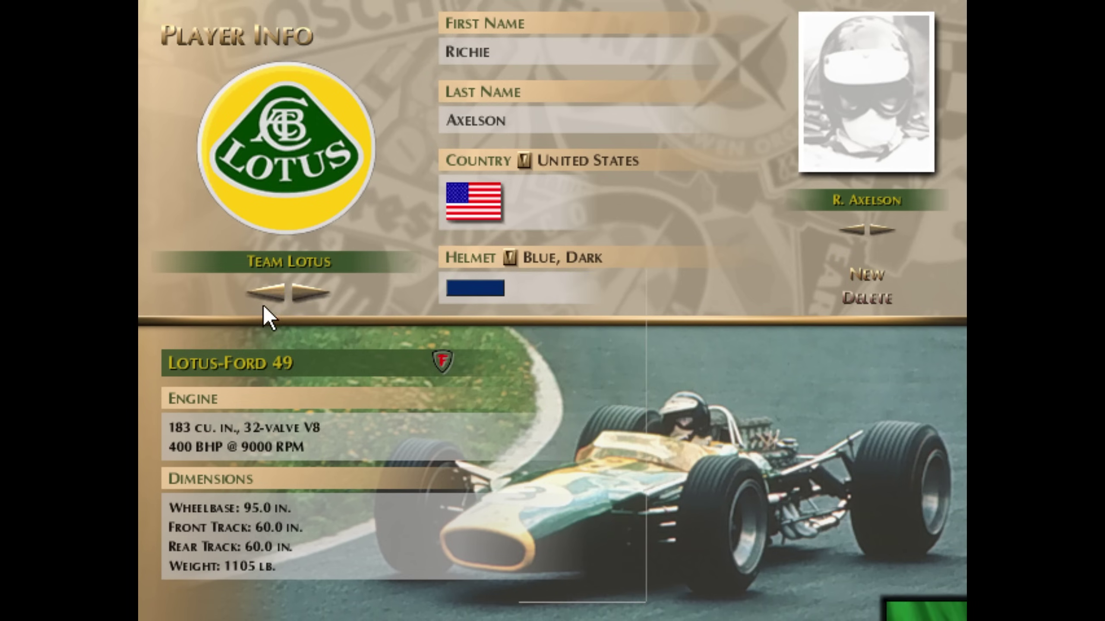
Step: Browse through the teams in the player info and choose the one that drives the Gurney Eagle
click(305, 295)
click(303, 294)
click(303, 294)
click(303, 295)
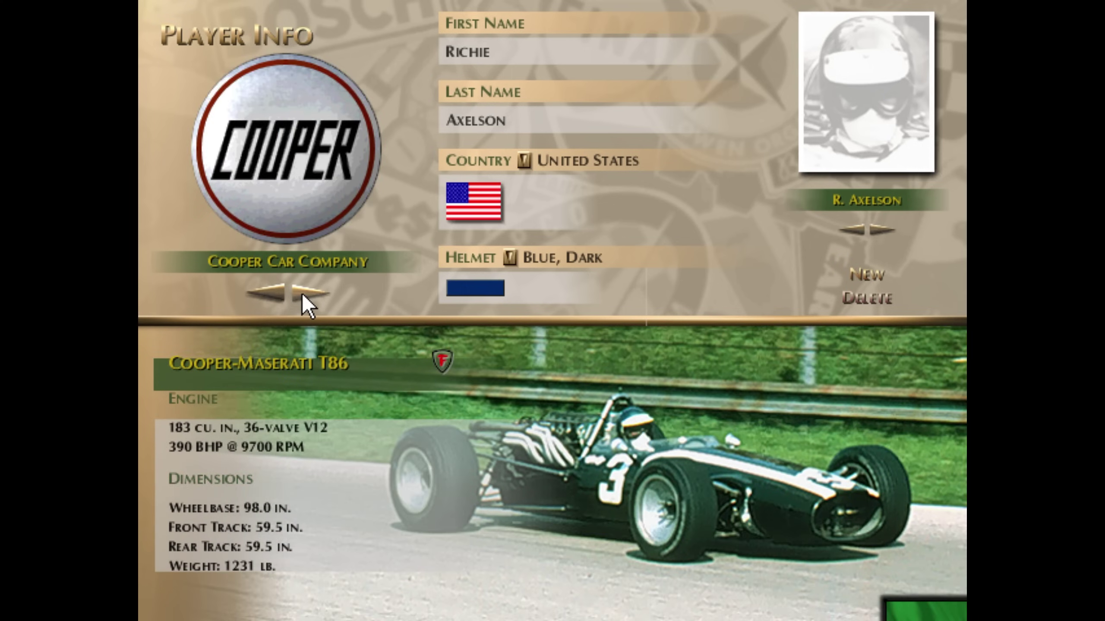
click(303, 295)
click(267, 292)
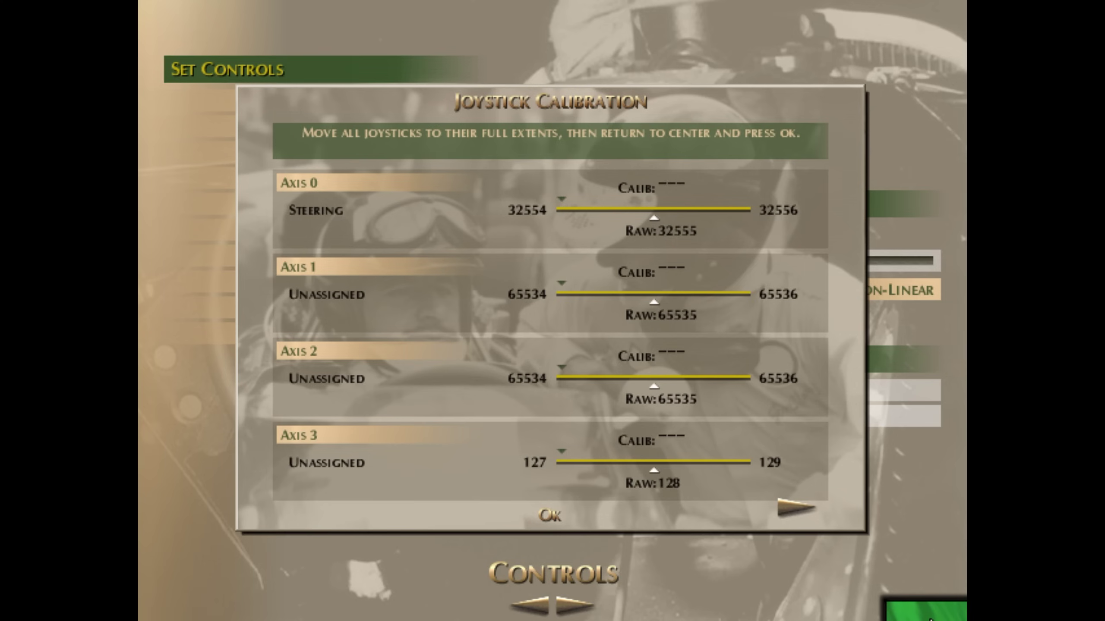
Step: Close the joystick calibration, leave the controls options discarding all changes, and exit the game
click(550, 516)
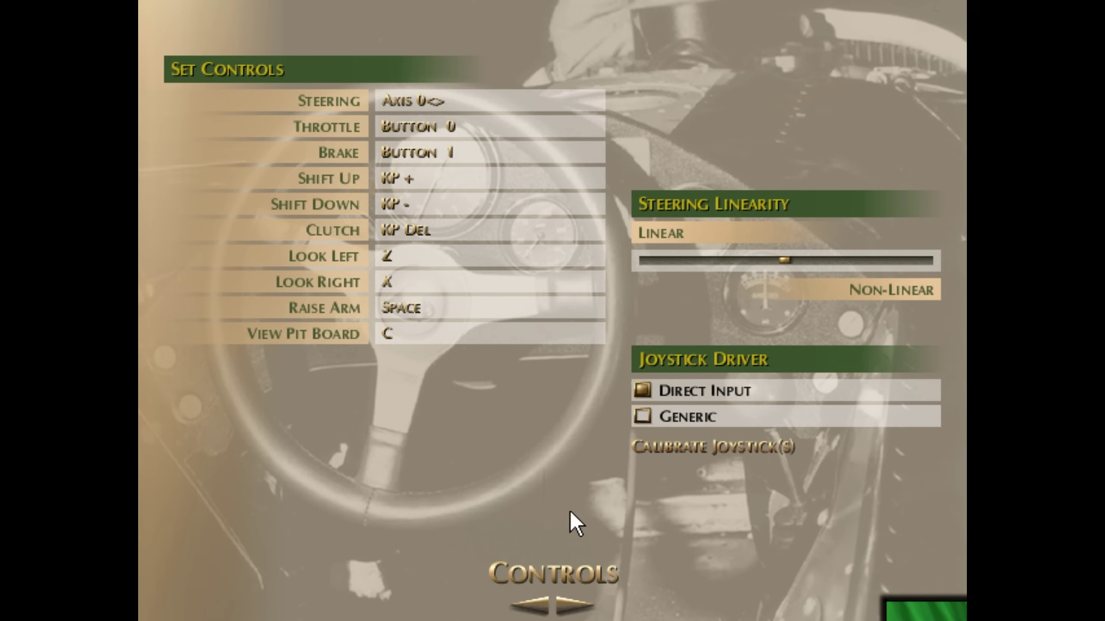
key(Escape)
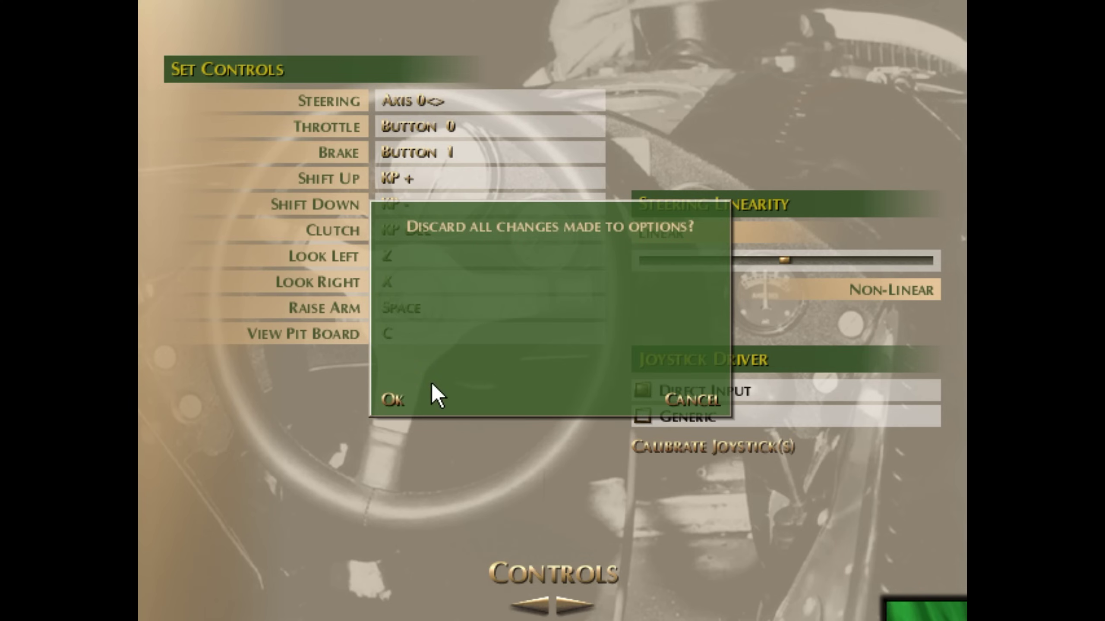
click(391, 397)
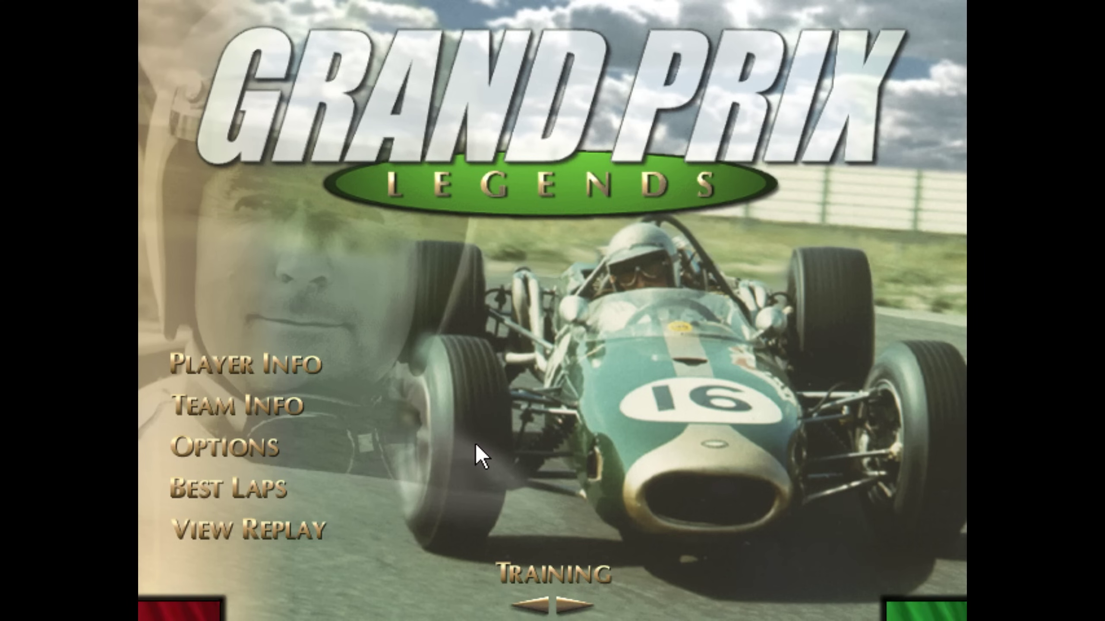
click(200, 615)
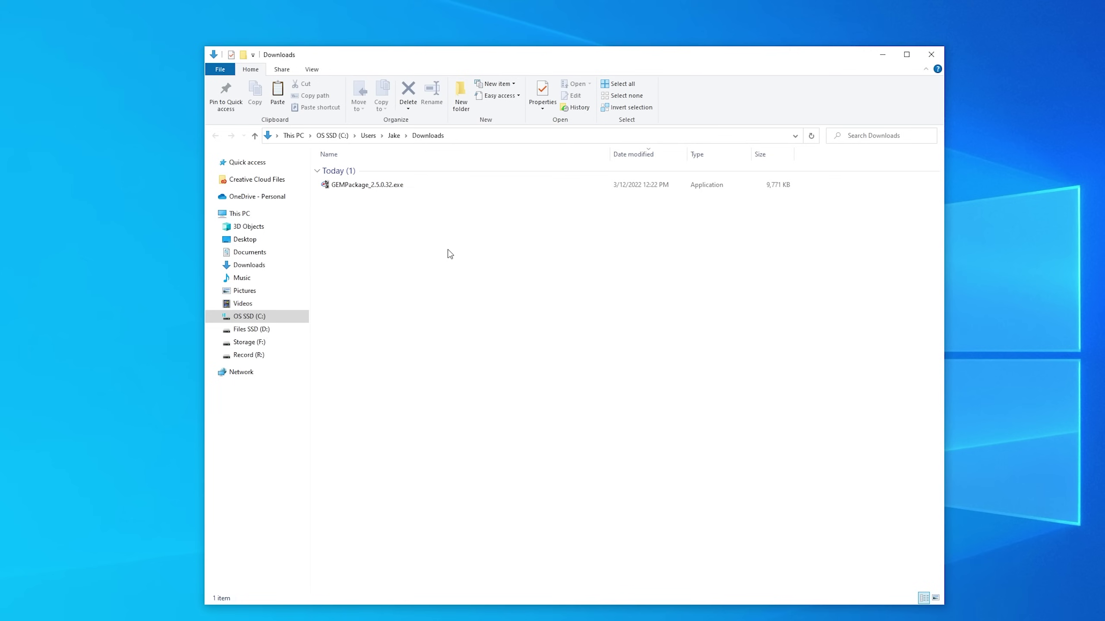
Step: Run GEMPackage_2.5.0.32.exe from Downloads and set its installation destination to D:\Sims\GPLSecrets
double_click(353, 188)
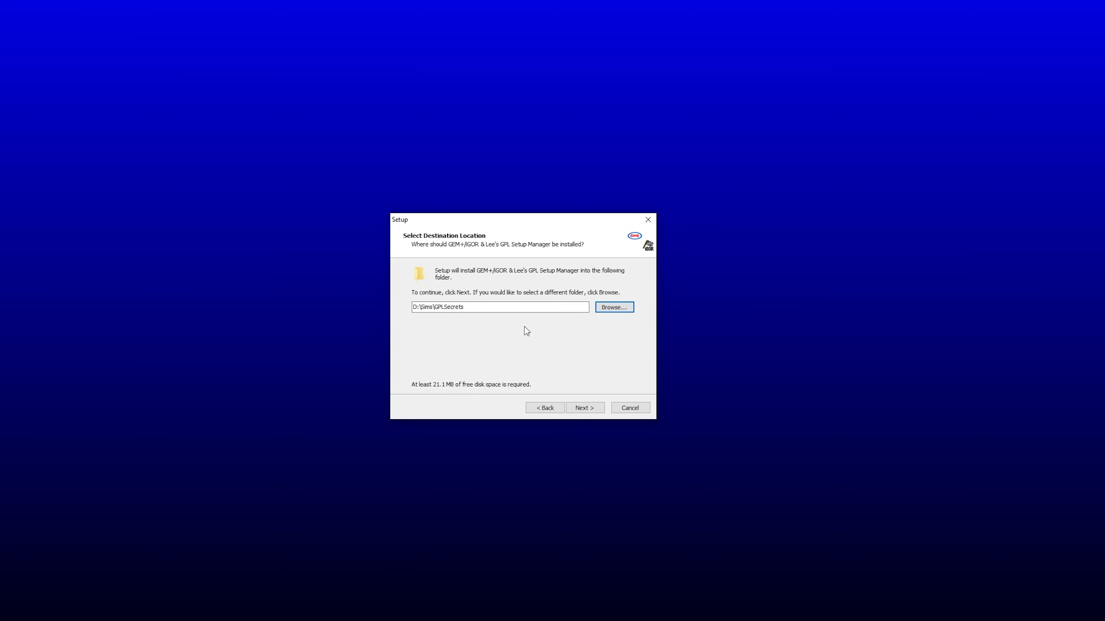
click(424, 305)
drag(434, 307, 518, 308)
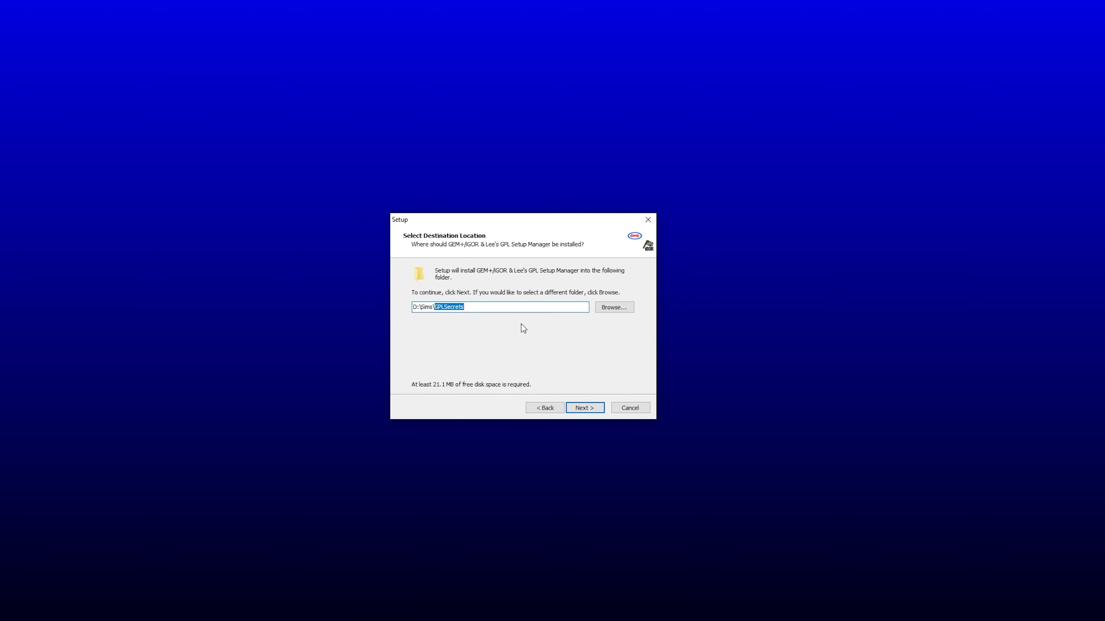
click(530, 310)
key(Return)
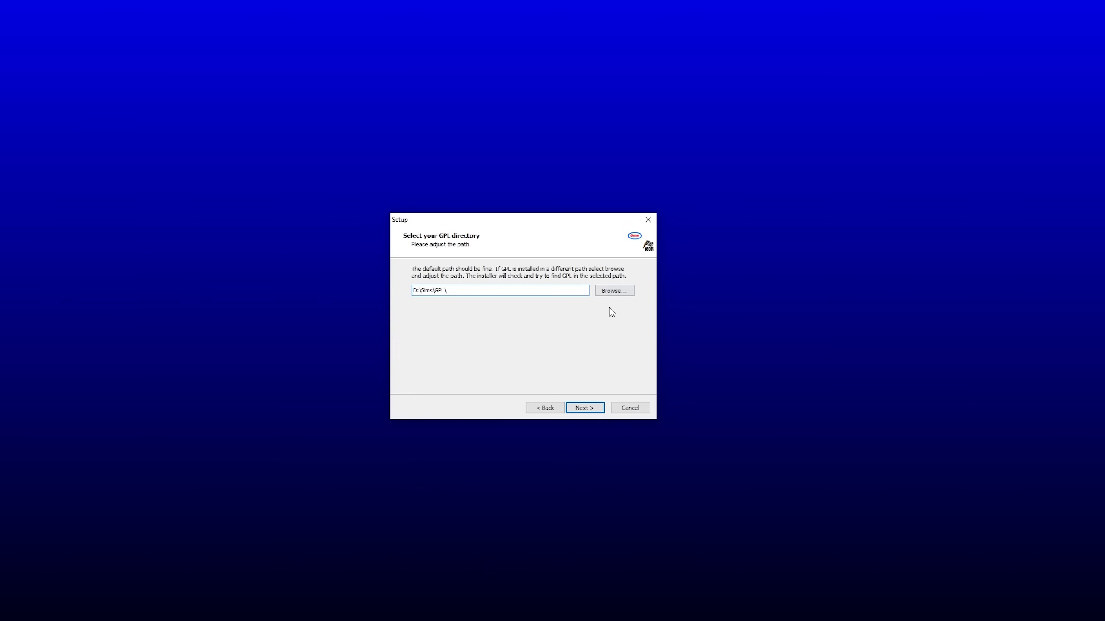
Step: Accept D:\Sims\GPL\ as the GPL directory and complete the GEM+ setup
drag(422, 290, 434, 291)
key(Return)
click(585, 408)
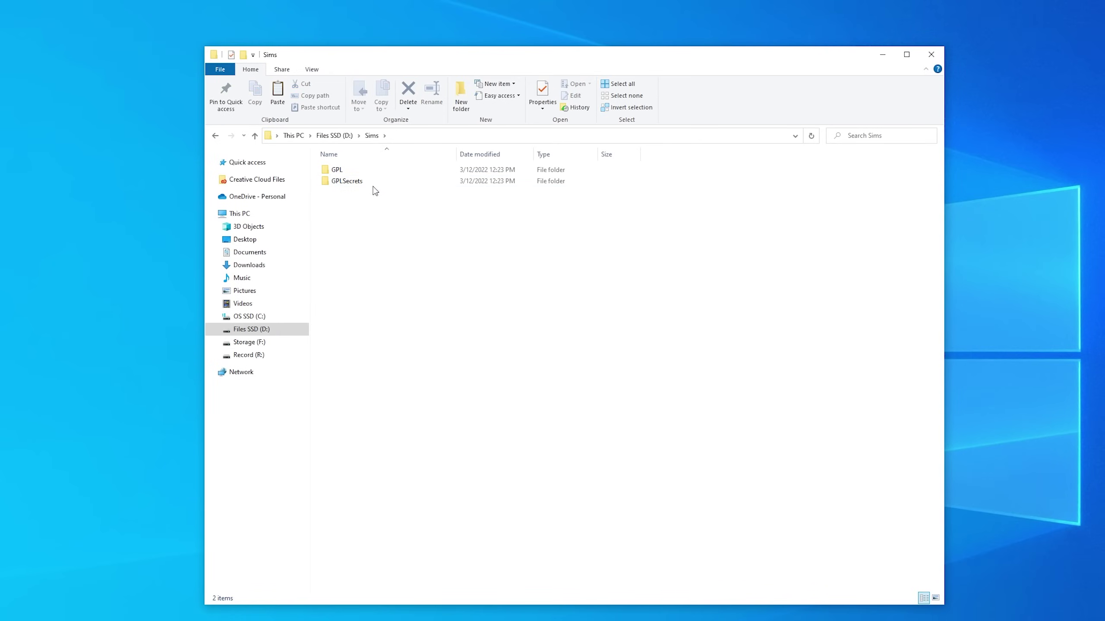
Step: Open the GEM+ folder inside D:\Sims\GPLSecrets
click(366, 172)
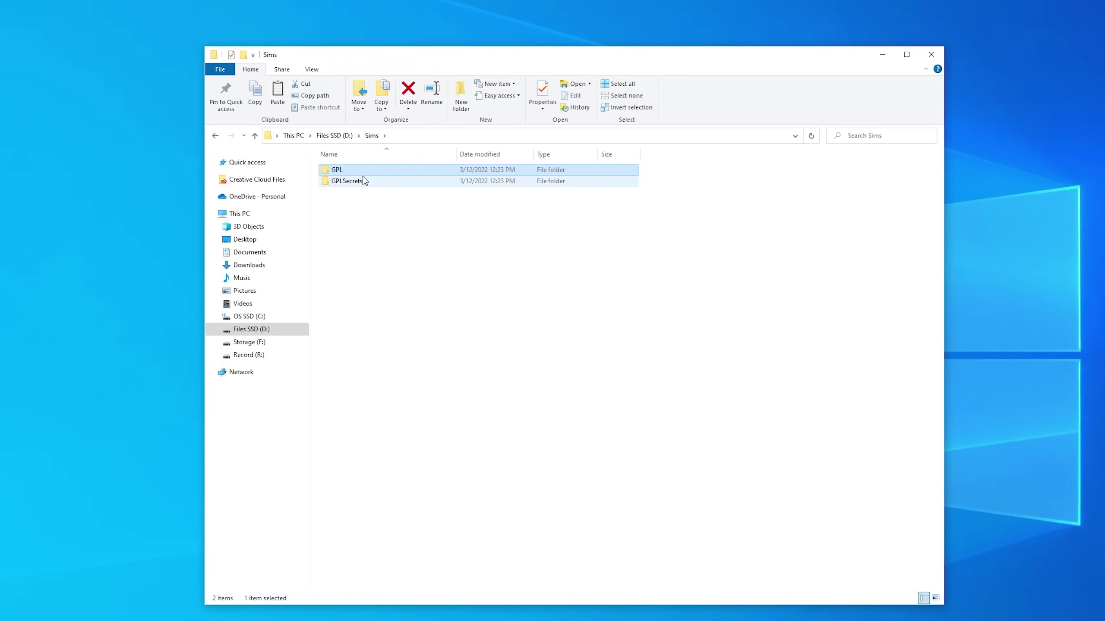
click(361, 187)
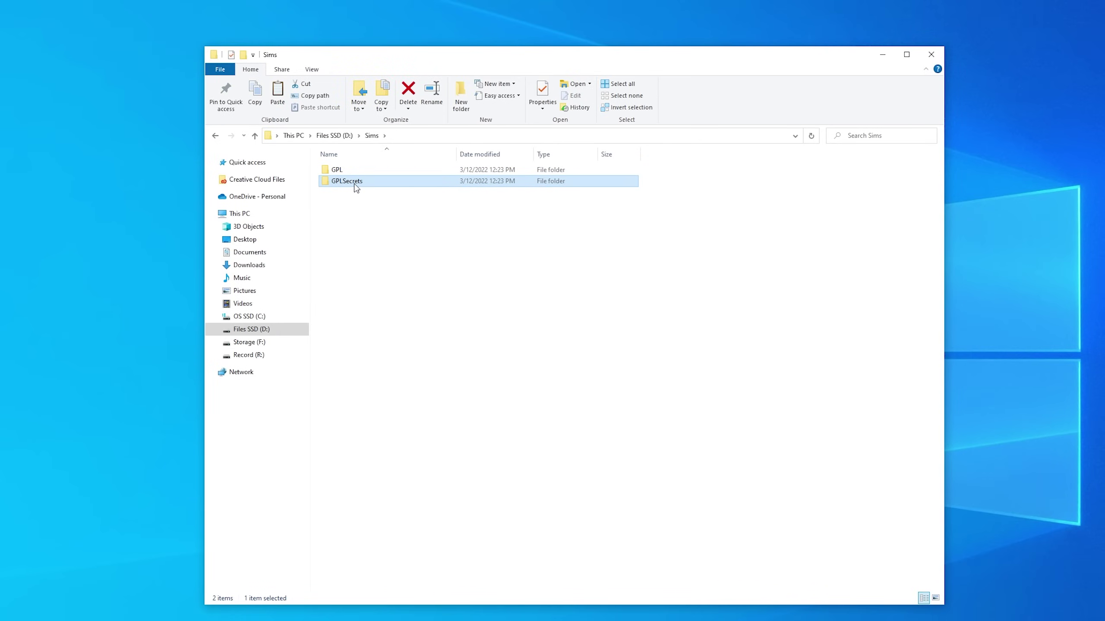
double_click(361, 186)
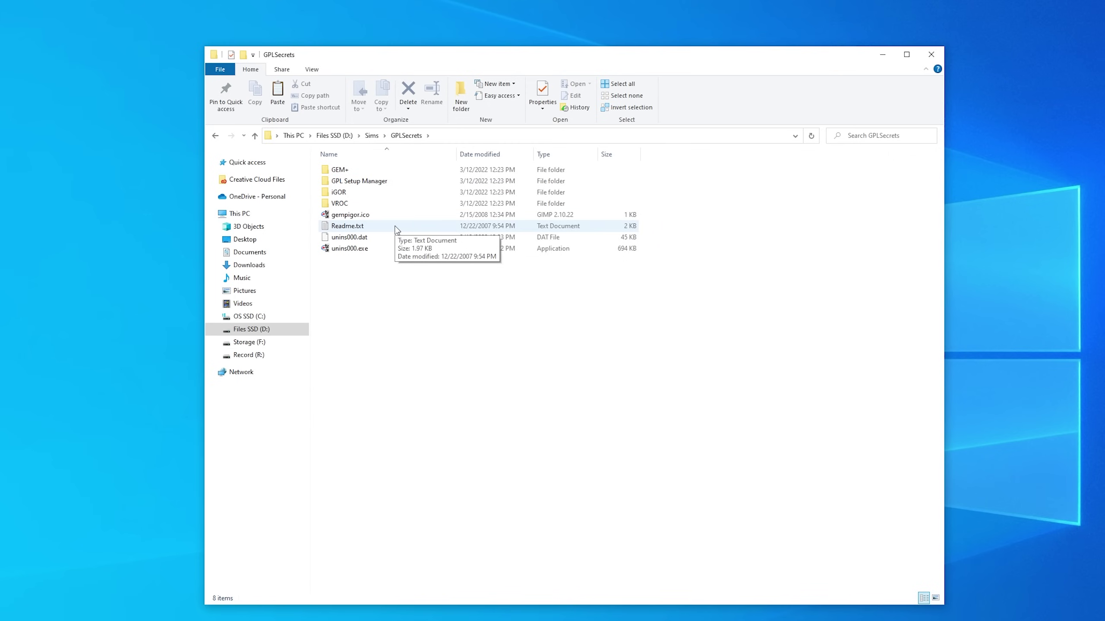
double_click(363, 173)
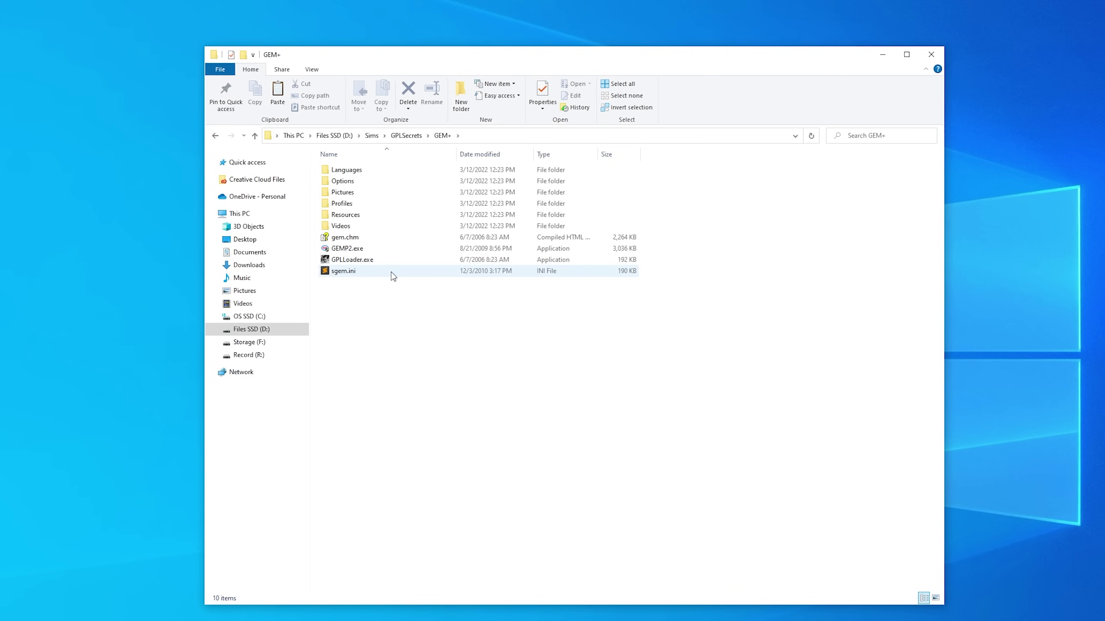
Step: Create a desktop shortcut to GEMP2.exe and launch GEM+ from it
click(344, 249)
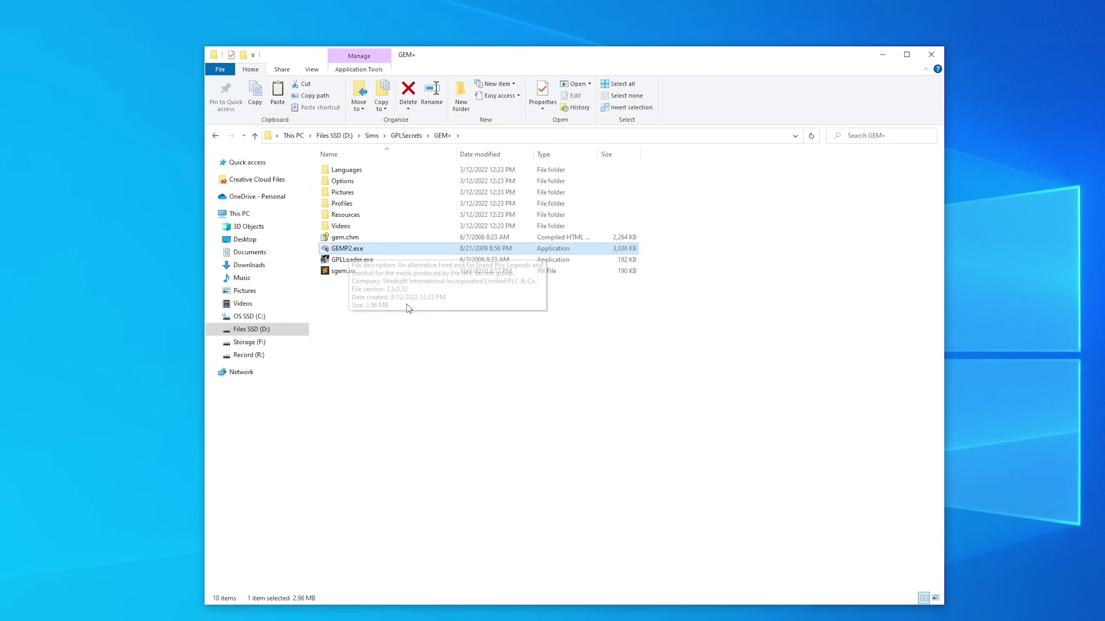
right_click(348, 248)
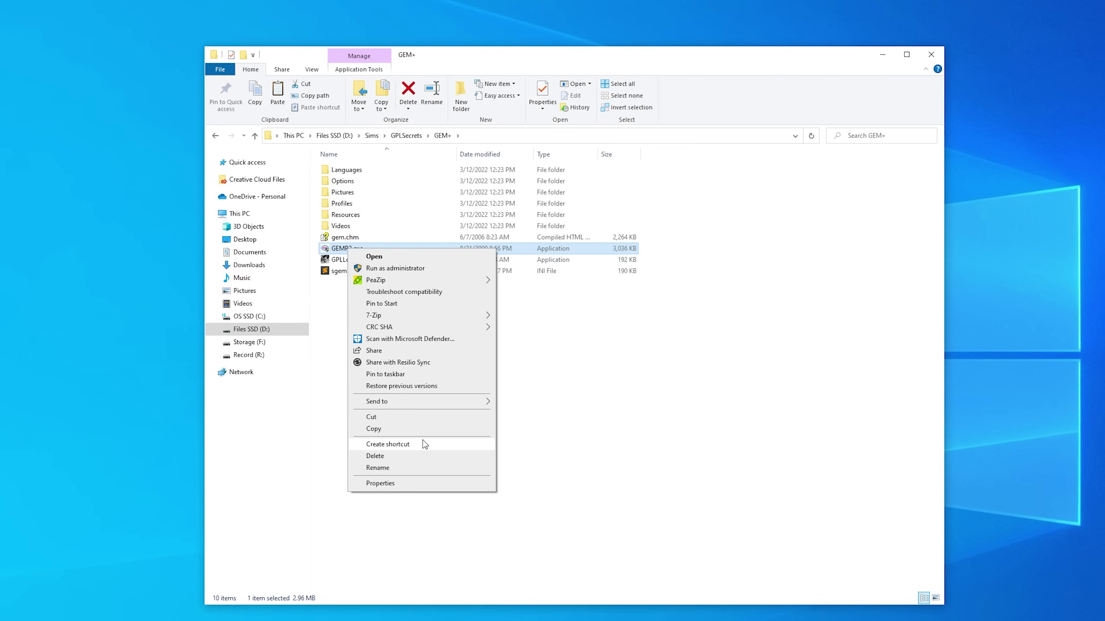
click(648, 373)
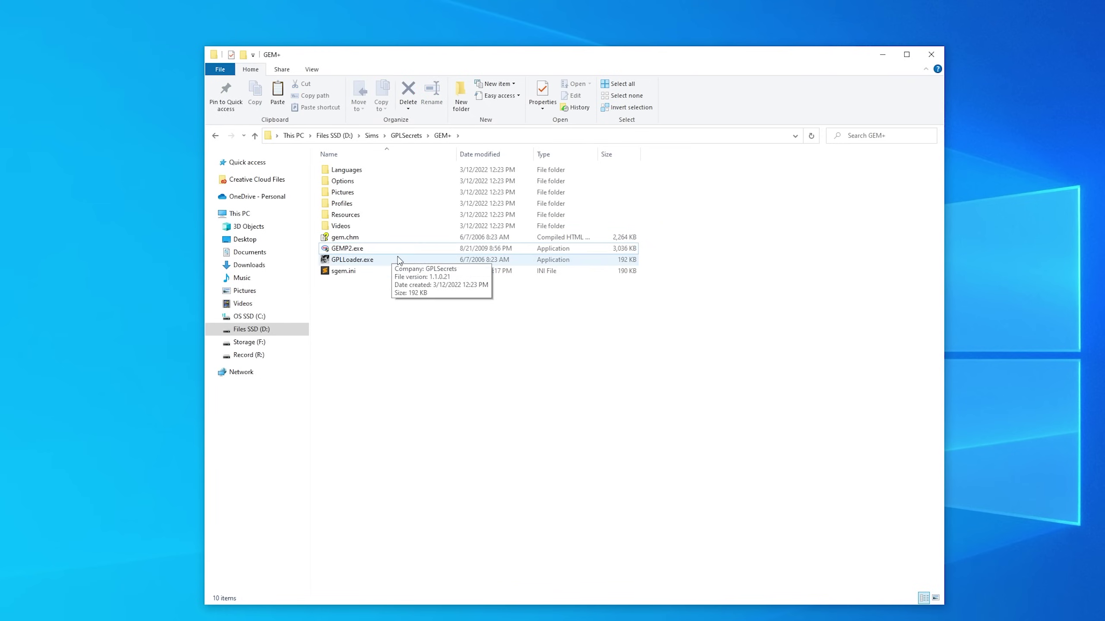
key(super+d)
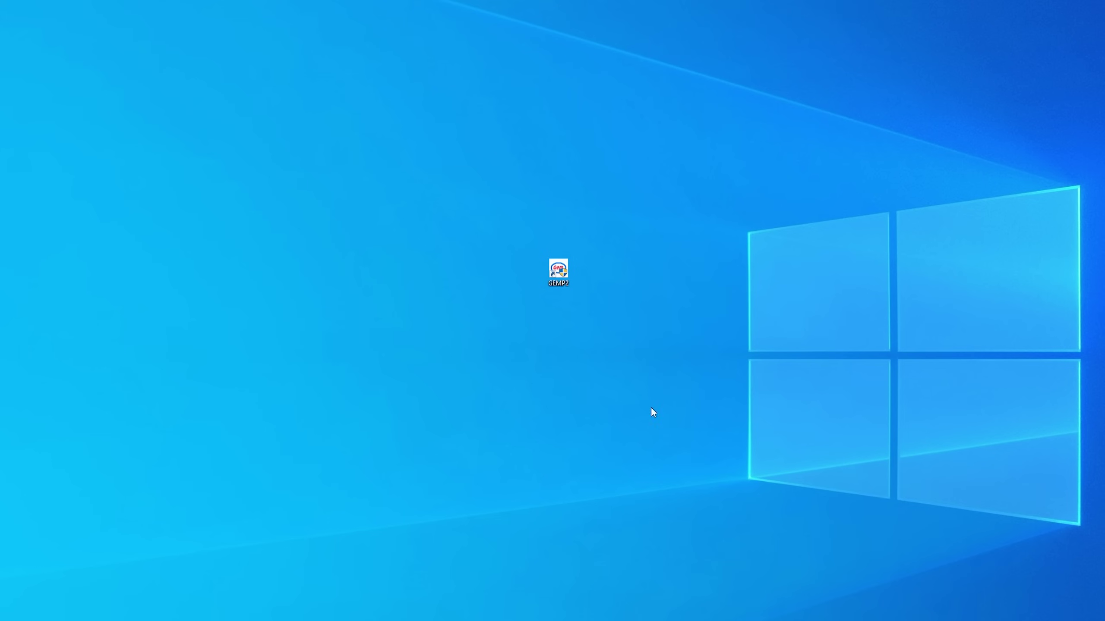
double_click(561, 267)
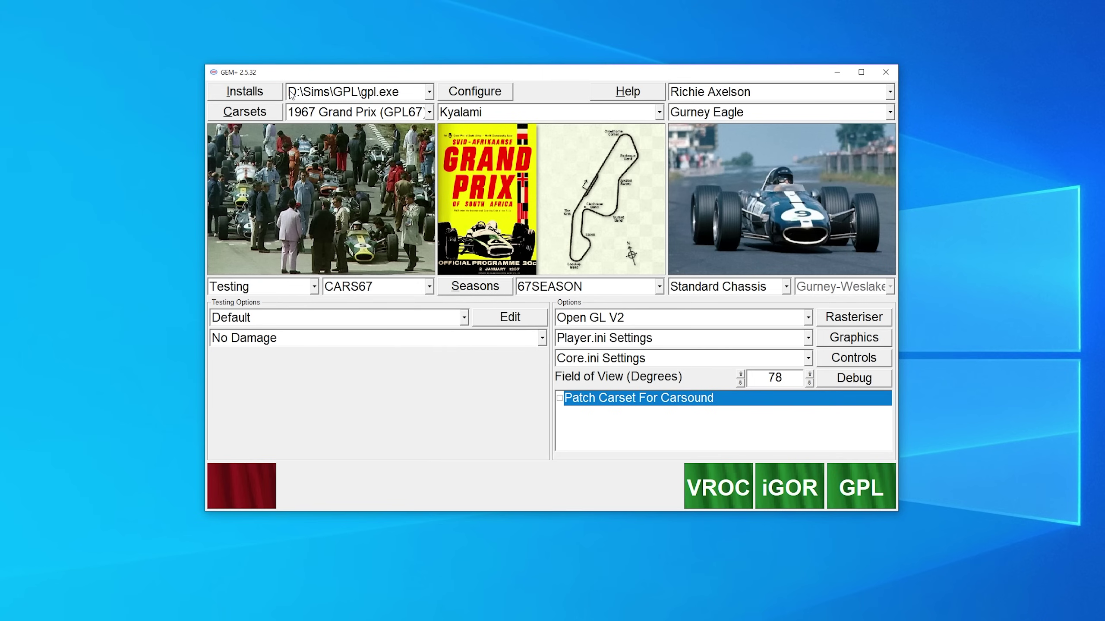
Step: Review the available players, cars and tracks in GEM+ without changing the selections
click(768, 91)
click(724, 110)
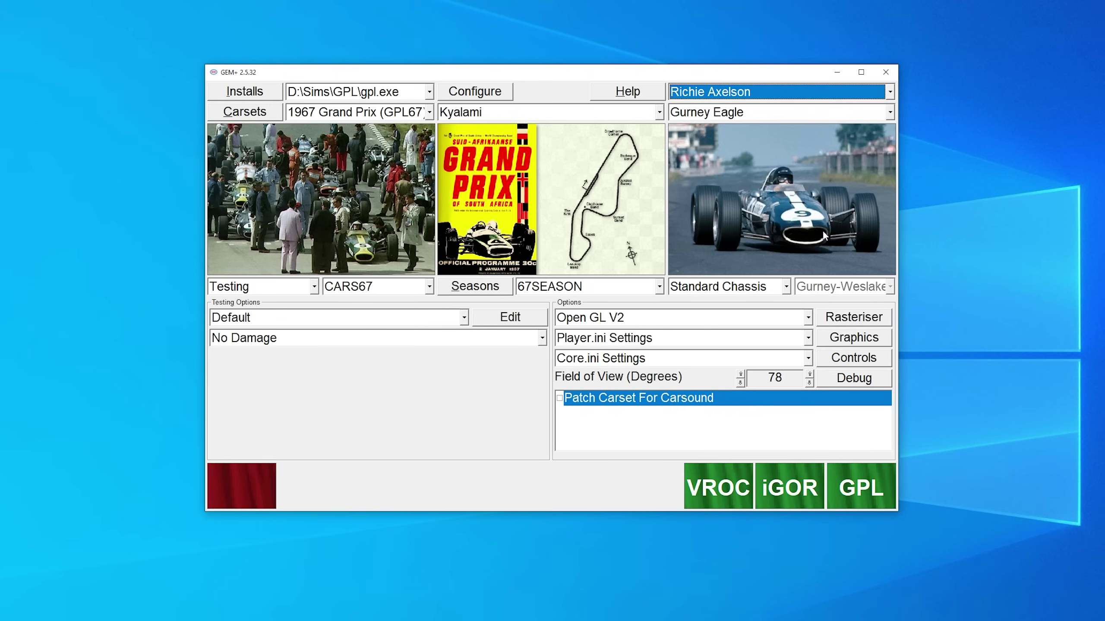
click(751, 114)
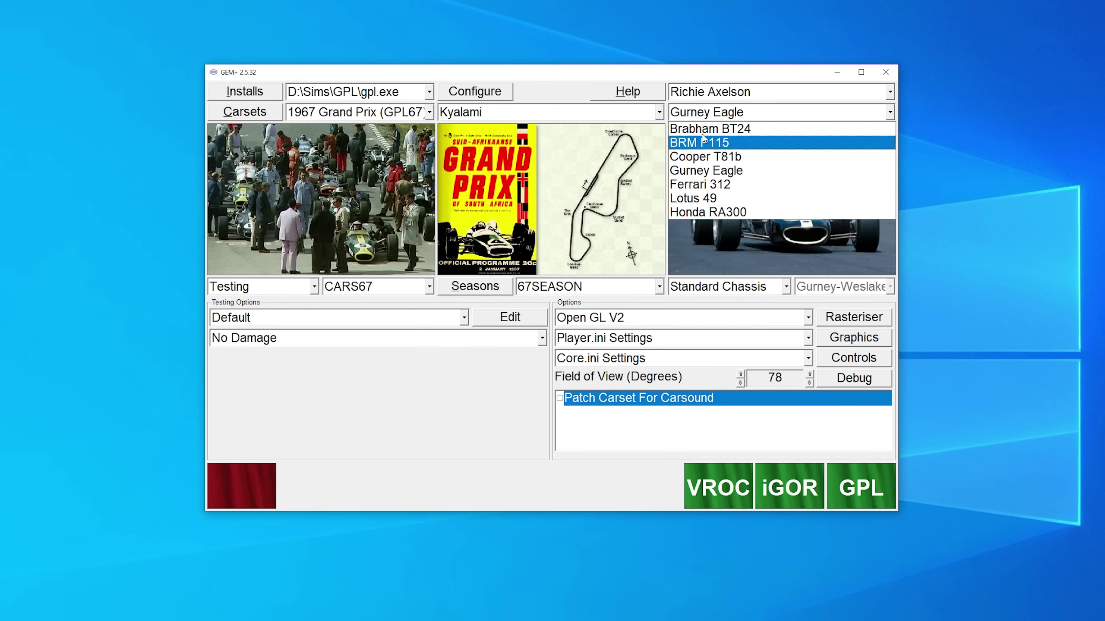
click(731, 107)
click(619, 115)
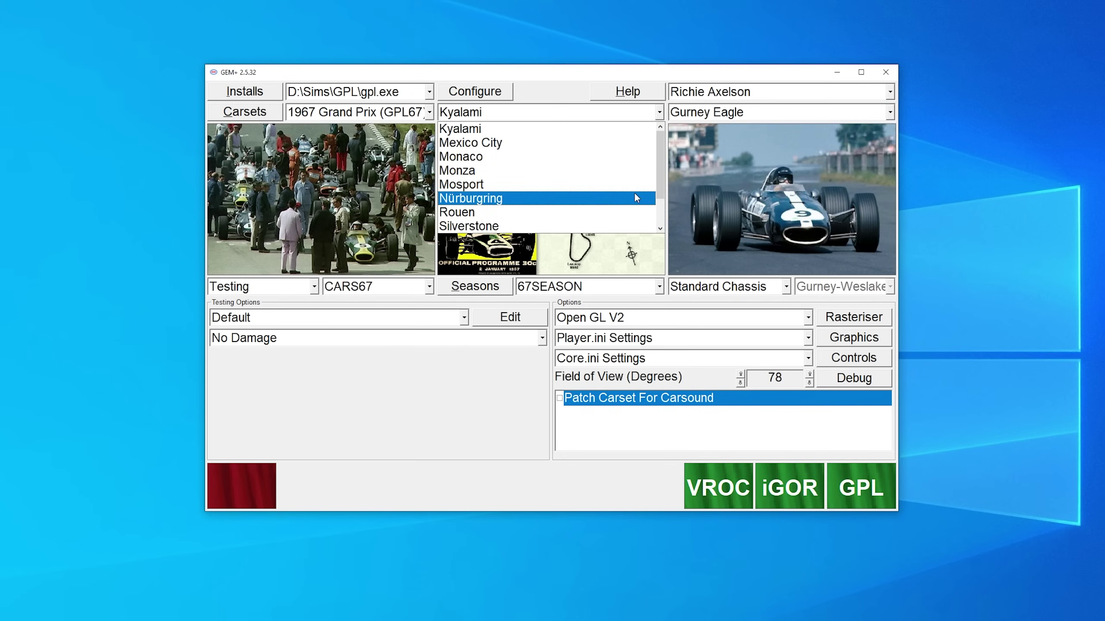
click(534, 112)
Step: Review the available session types, CARS67 car sets and seasons without changing the selections
click(287, 287)
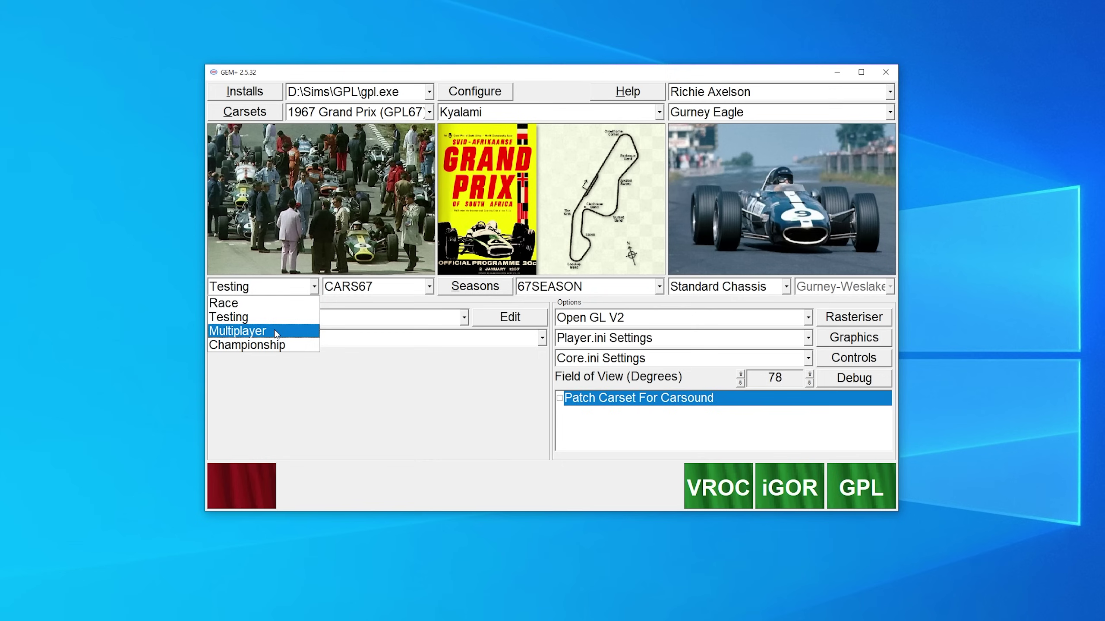
click(412, 289)
click(413, 290)
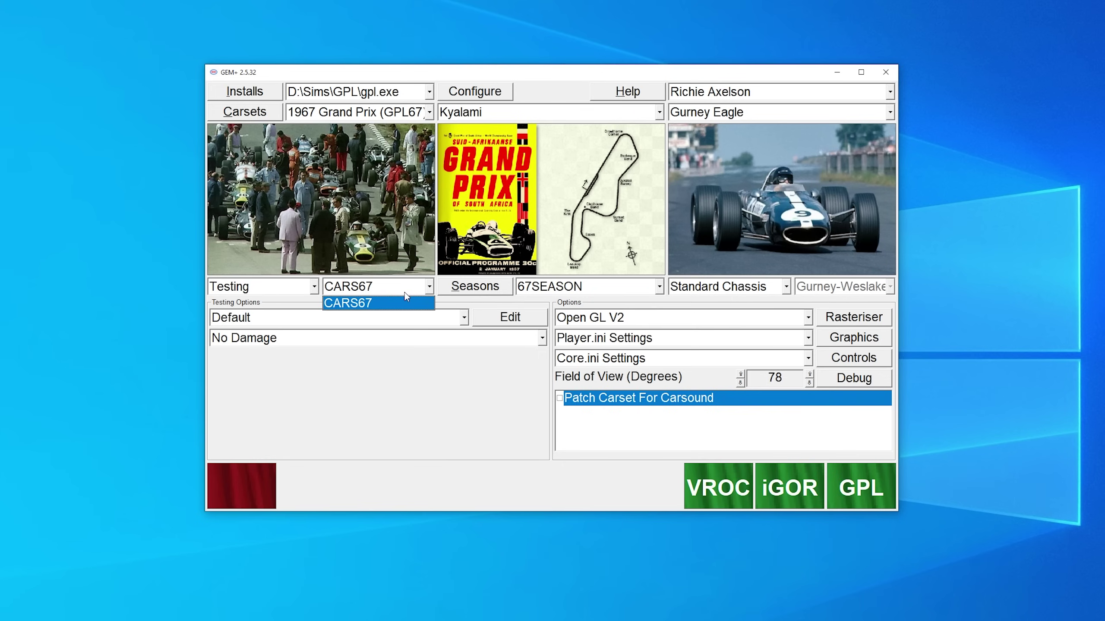
click(404, 293)
click(648, 291)
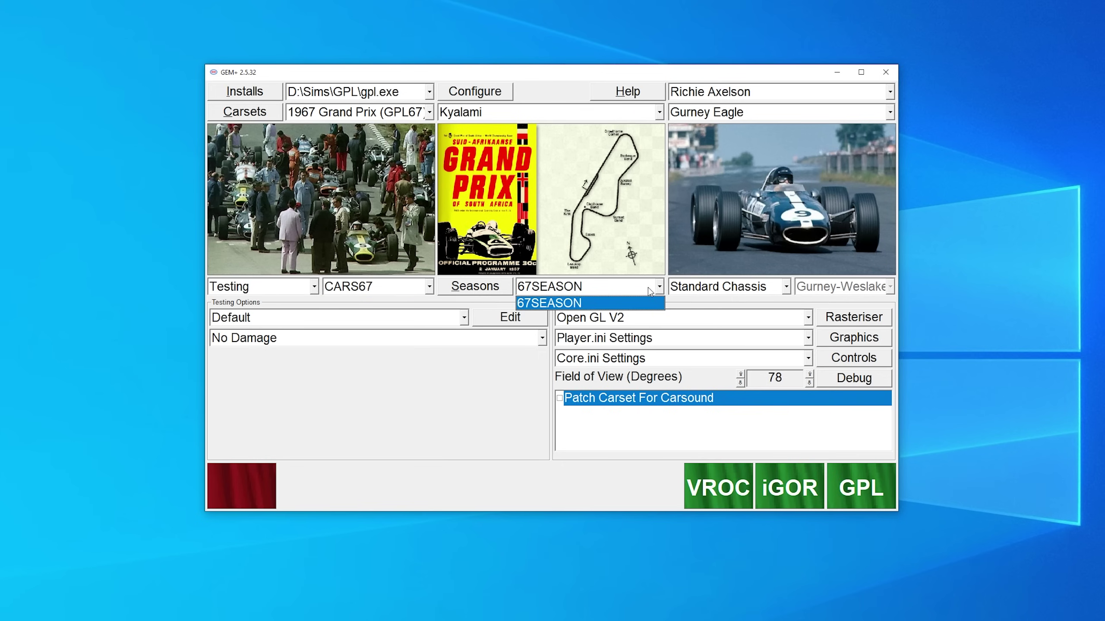
click(634, 291)
Step: Switch the session type to Race to examine its race options, and return it to Testing
click(249, 289)
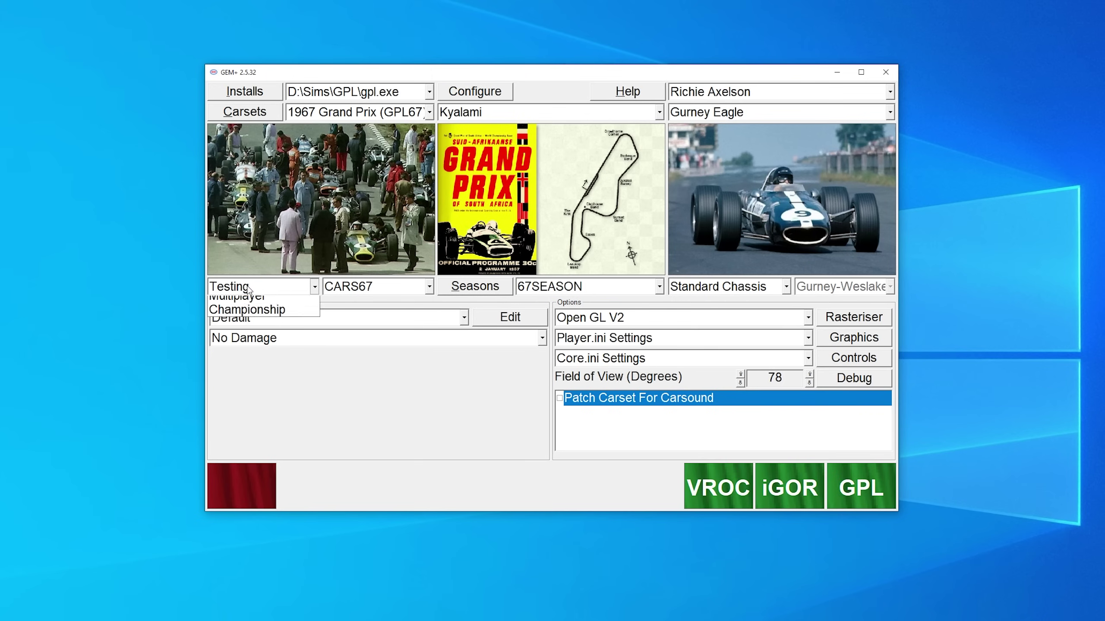
click(250, 303)
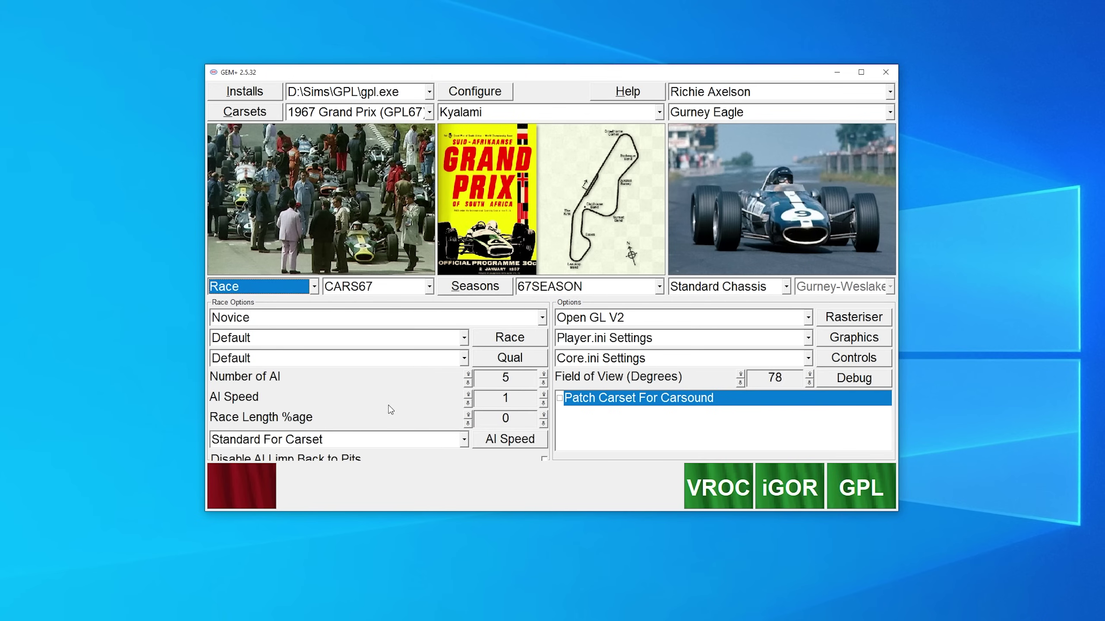
click(301, 286)
click(297, 315)
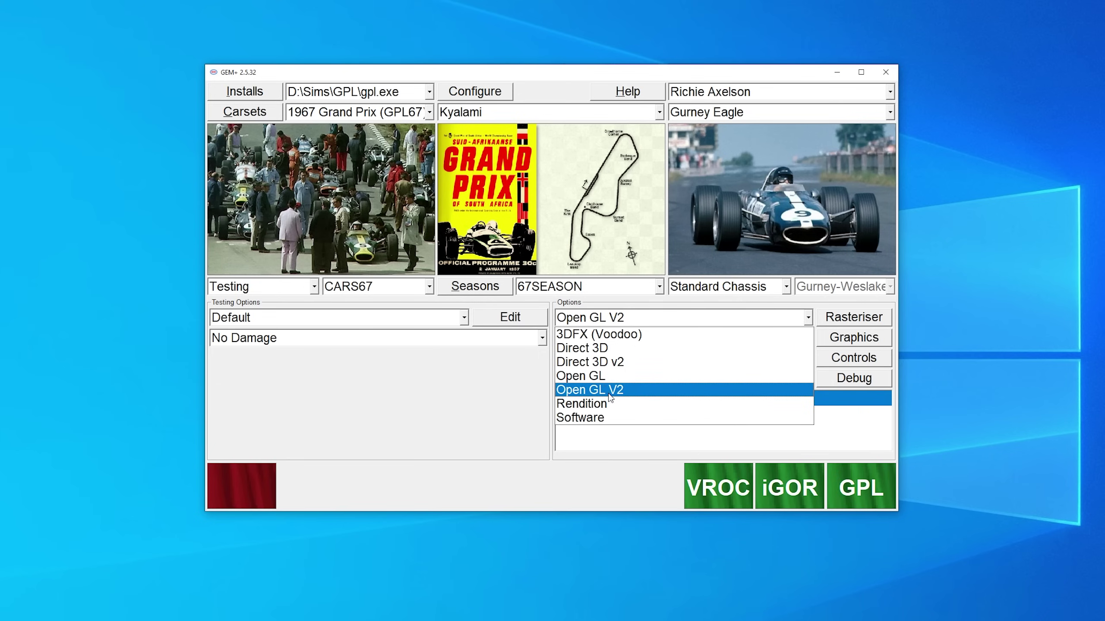
Step: Compare the available rasterisers and keep Open GL V2 selected
click(643, 395)
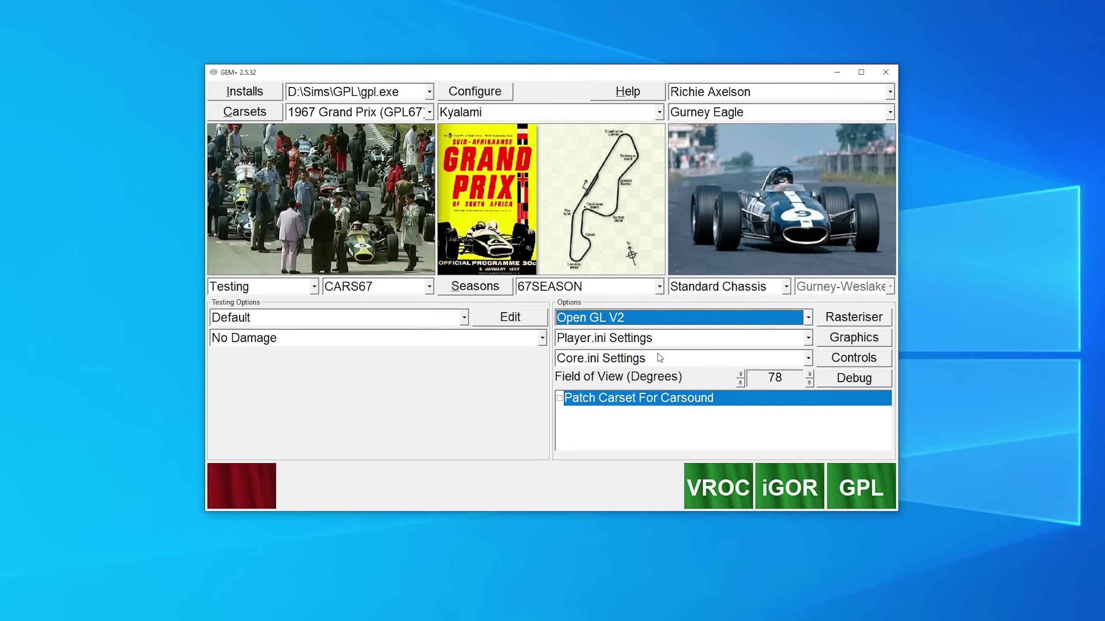
click(629, 316)
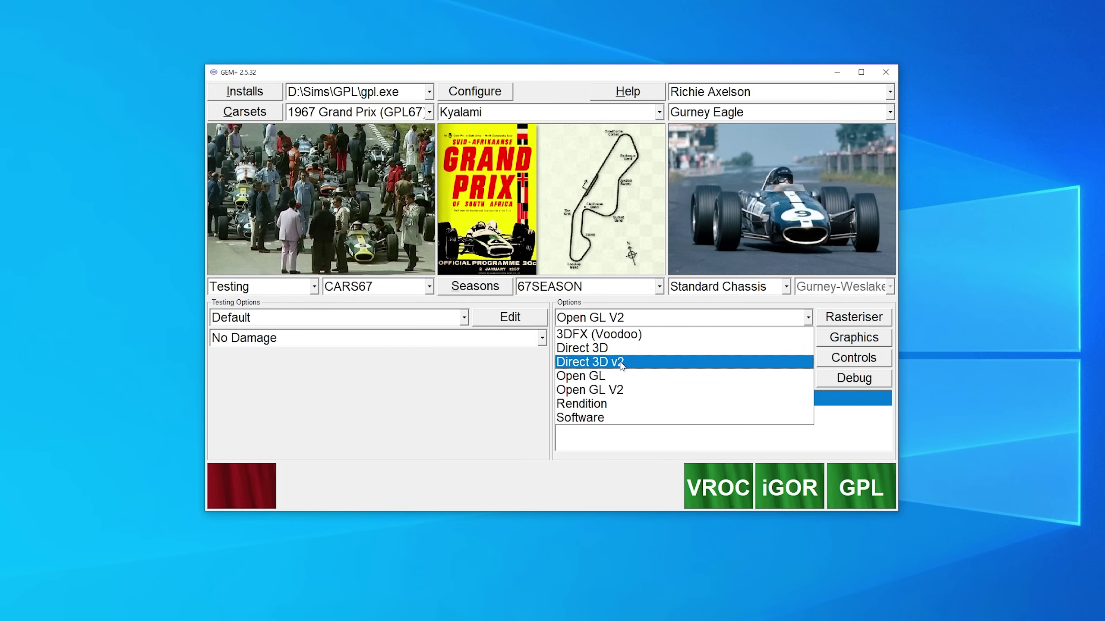
click(642, 394)
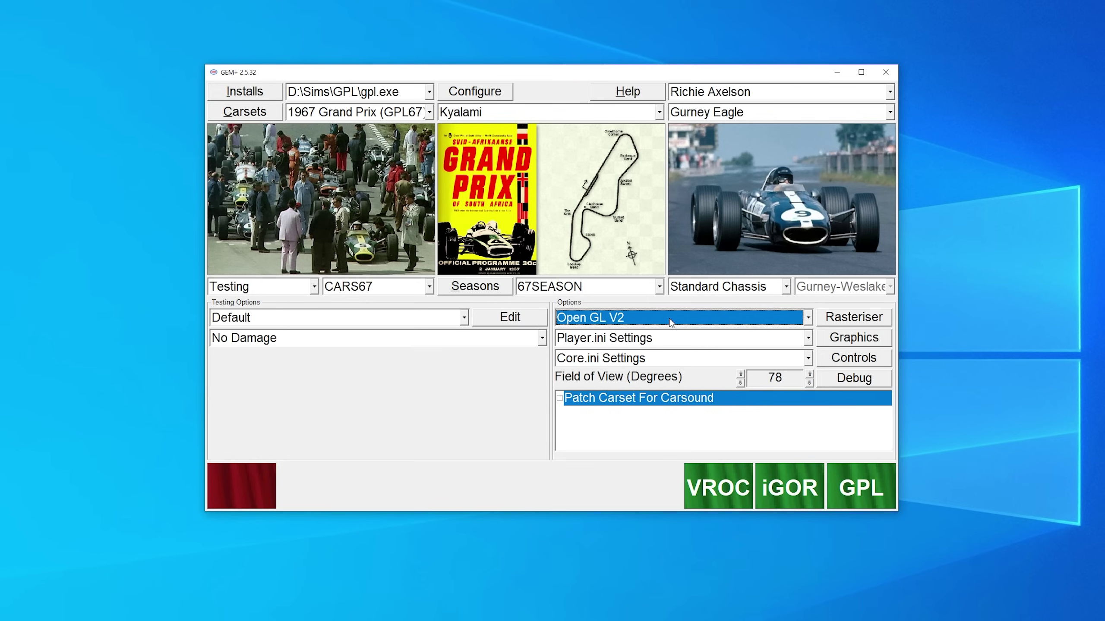
Step: Review the Open GL V2 rasteriser's anisotropic filtering, mirror and Z-buffer options without changing their values
click(843, 324)
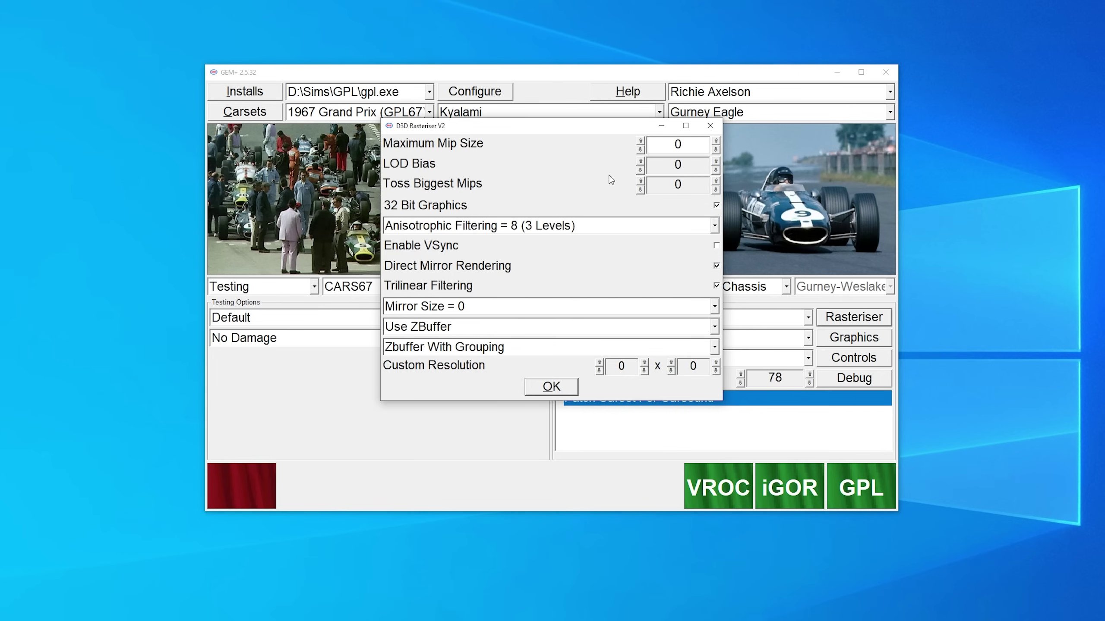
click(470, 226)
click(537, 230)
click(545, 227)
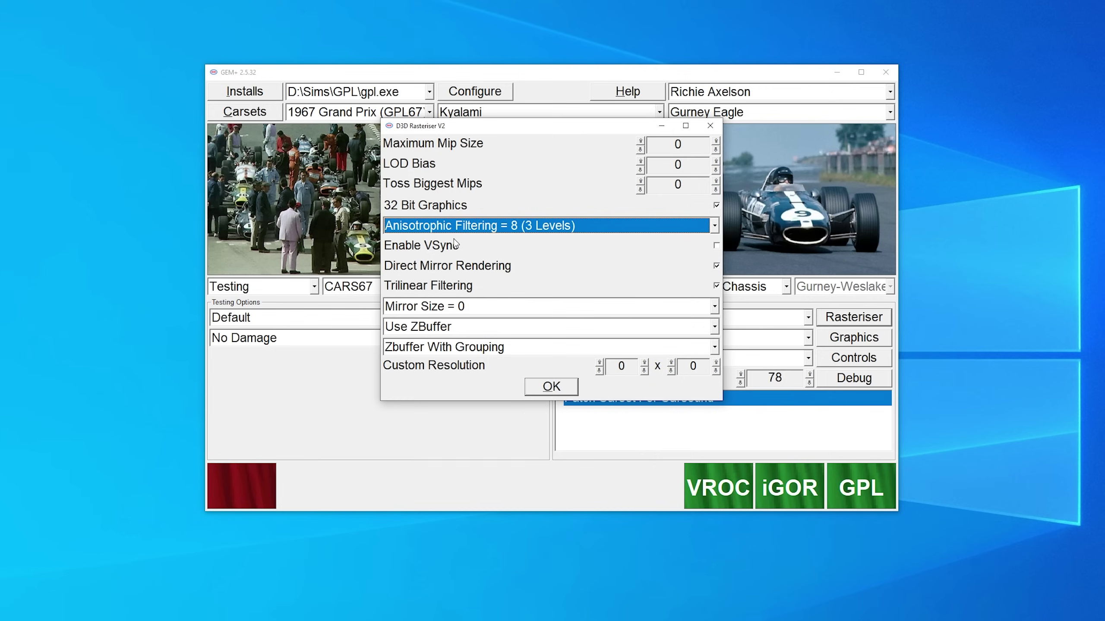
click(716, 266)
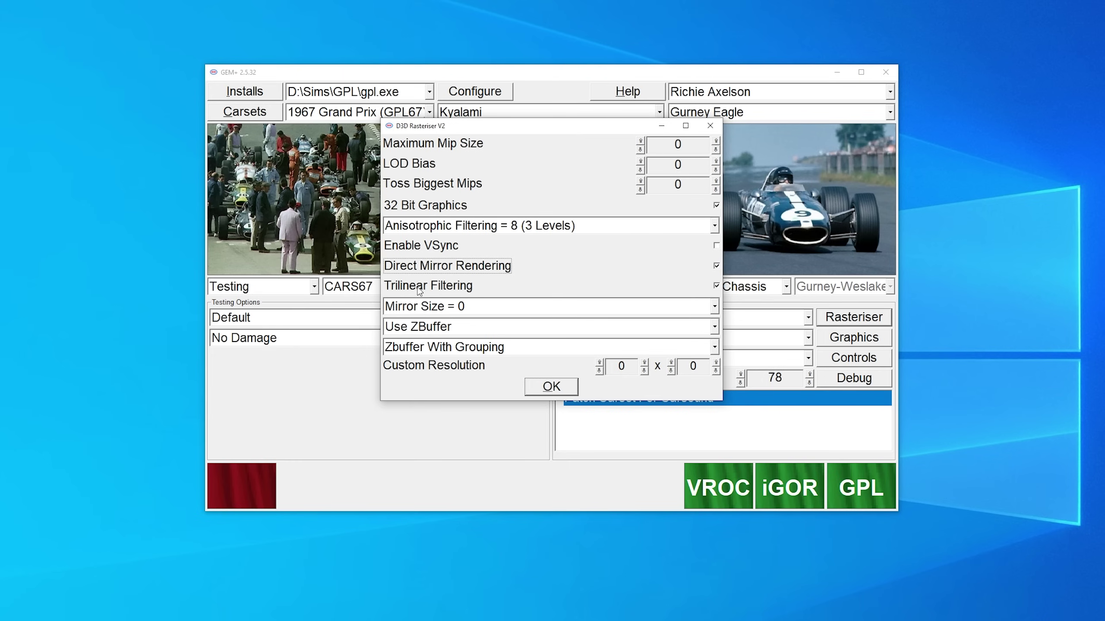
click(482, 306)
click(483, 321)
click(482, 326)
click(481, 354)
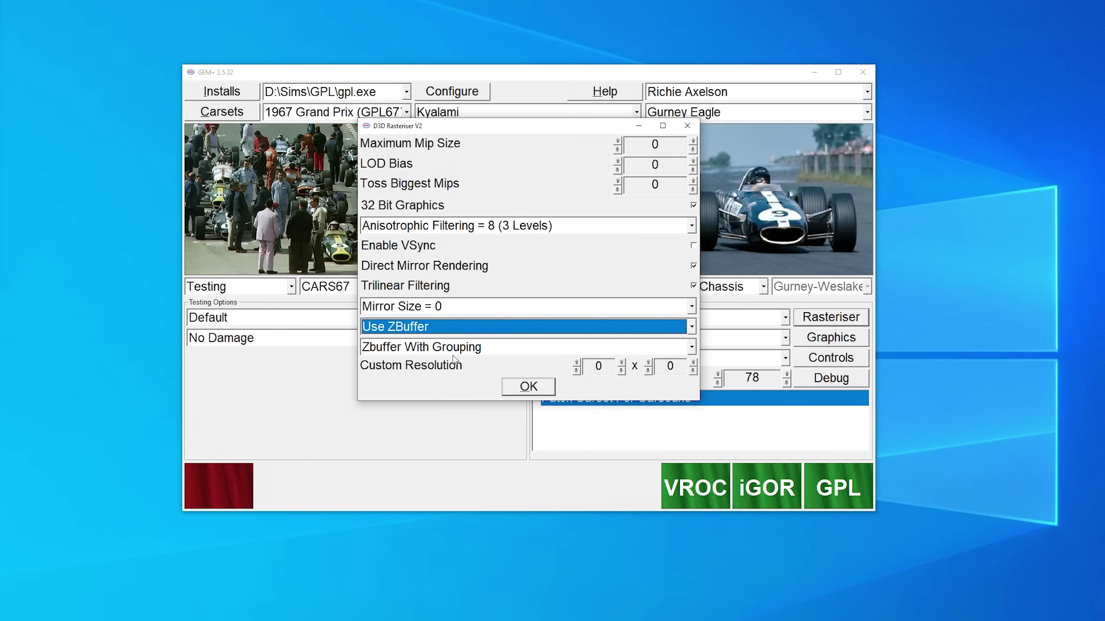
click(441, 352)
click(487, 375)
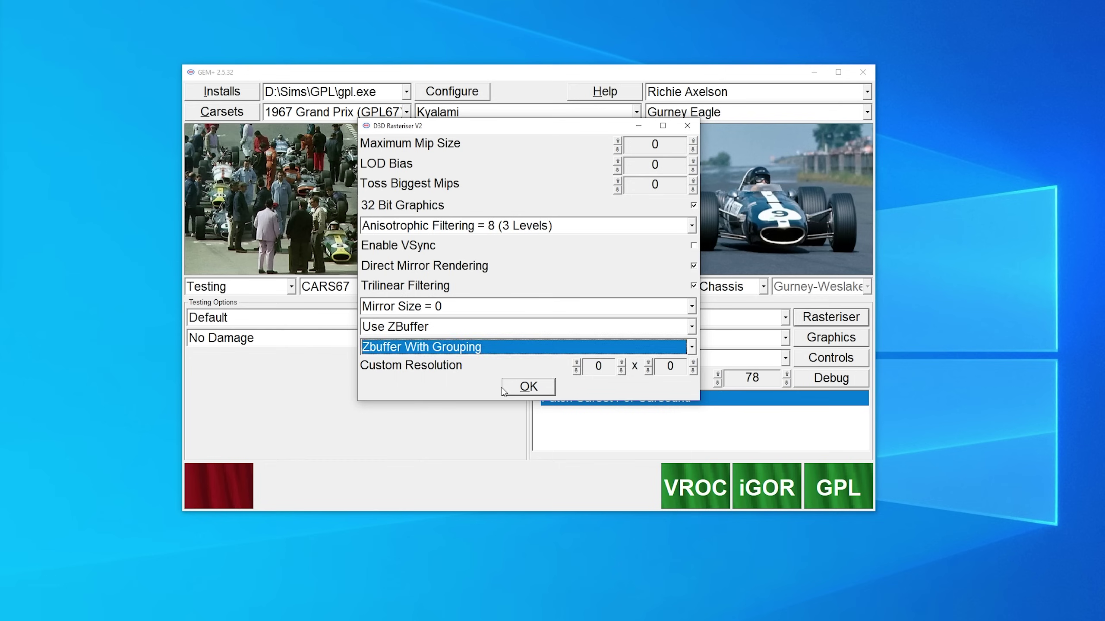
Step: Set the rasteriser's custom resolution to 3440 x 1440 and accept the rasteriser settings
click(590, 369)
double_click(590, 368)
text(3440)
click(677, 367)
double_click(677, 367)
text(1440)
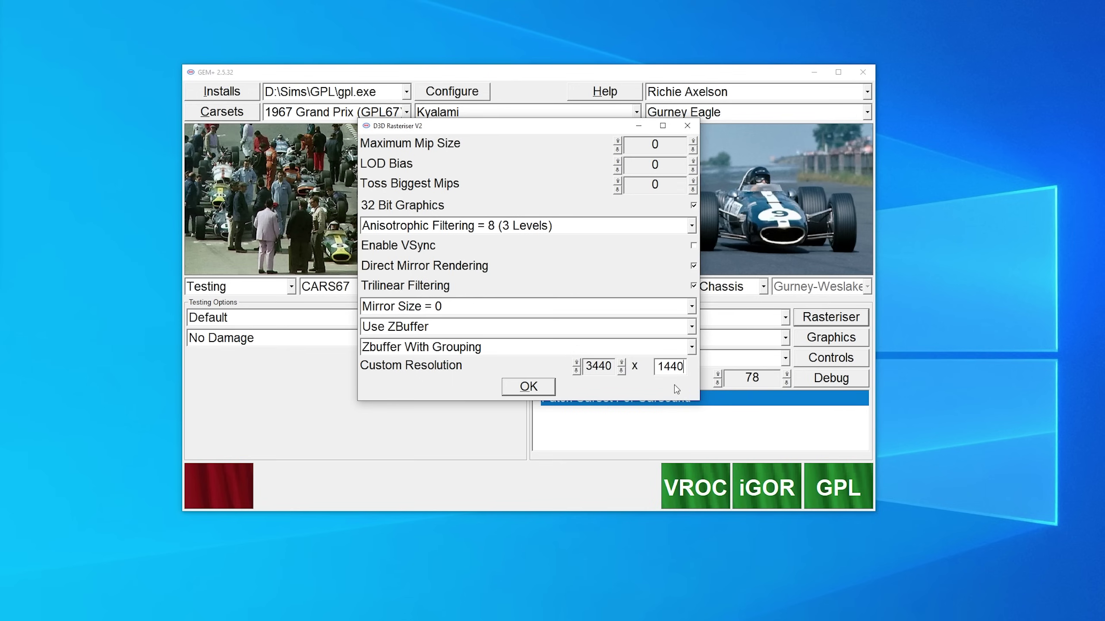
click(532, 386)
Step: Set the detail level in the graphics details to 99, and exit GEM+
click(837, 339)
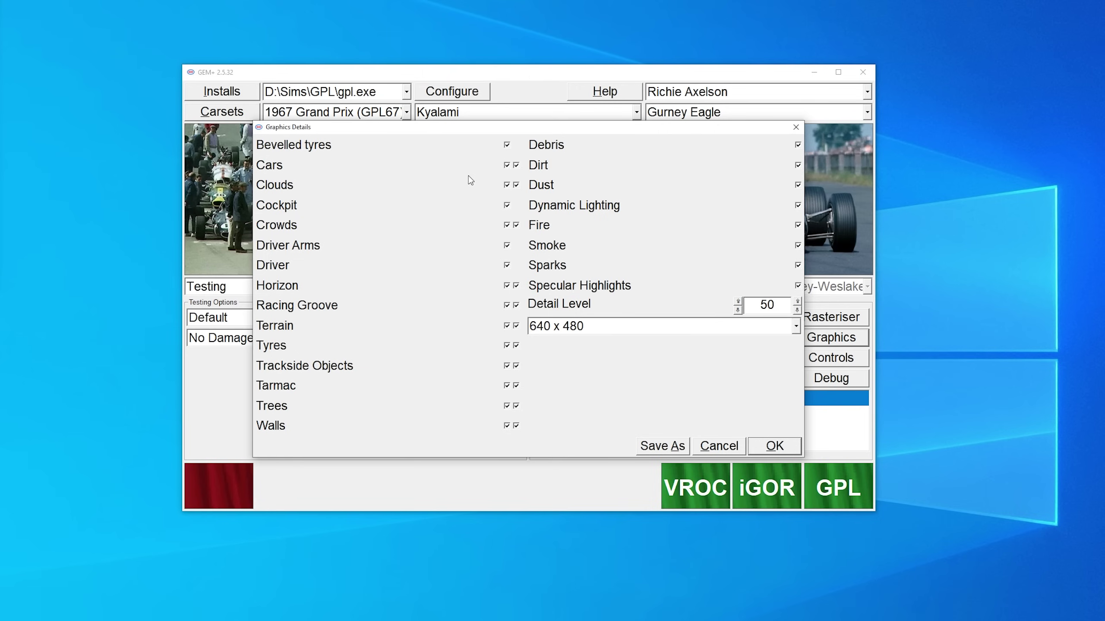
click(776, 305)
double_click(777, 305)
text(99)
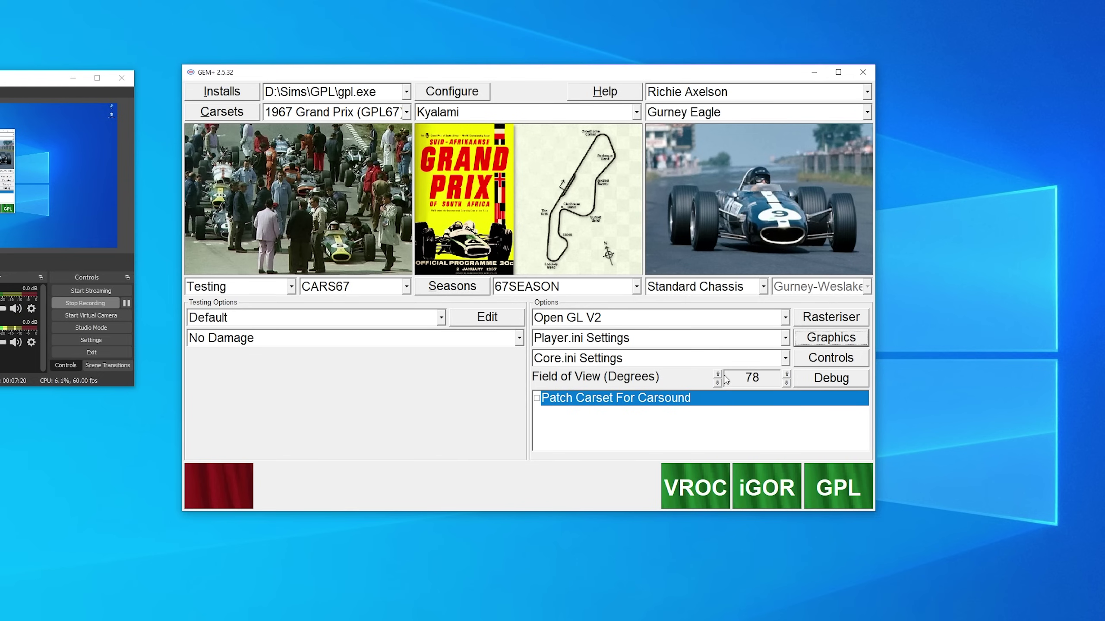
click(232, 492)
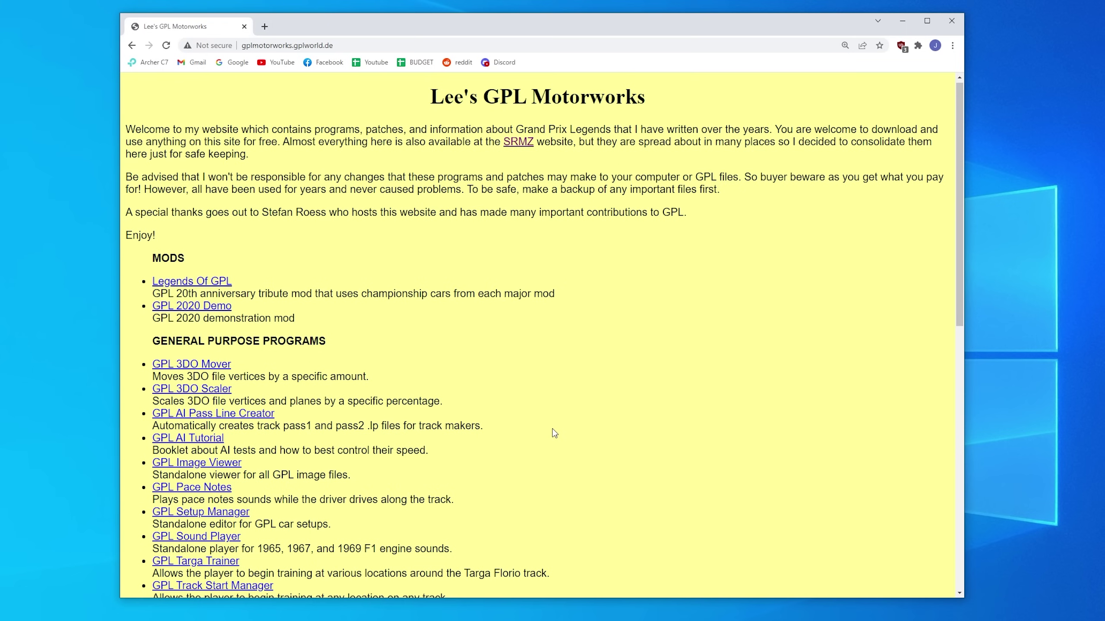
Step: Download GPL No Letterbox Patches.zip from Lee's GPL Motorworks to Downloads, and view the Brr's Ffb V3 Test topic on SRMZ
scroll(553, 431, down, 3)
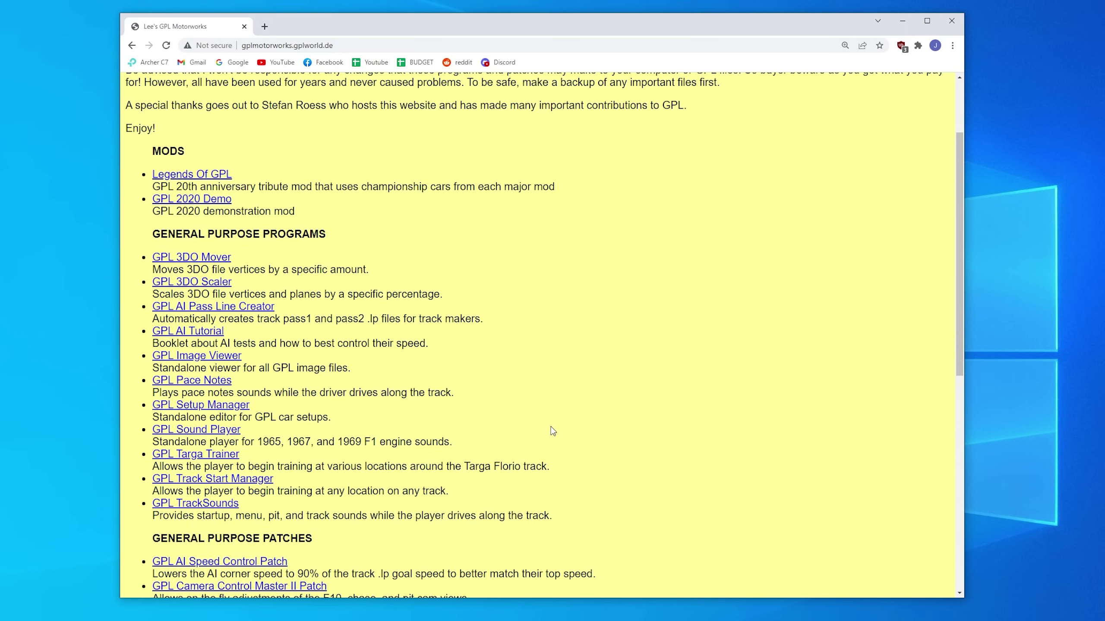
scroll(553, 431, down, 2)
scroll(552, 430, up, 2)
scroll(539, 422, down, 5)
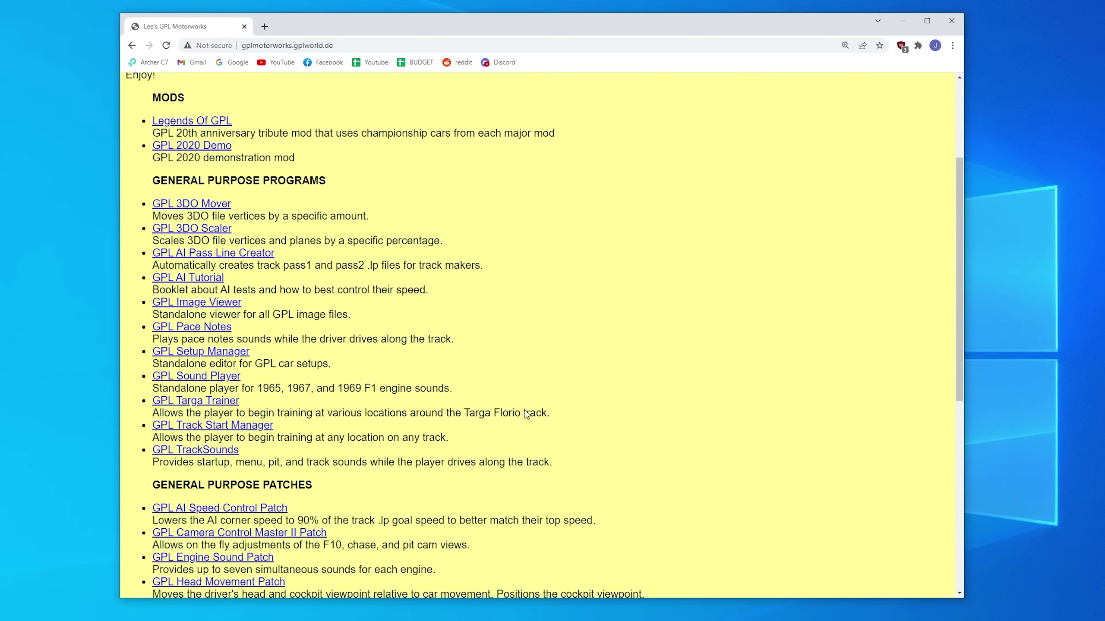
scroll(523, 417, down, 3)
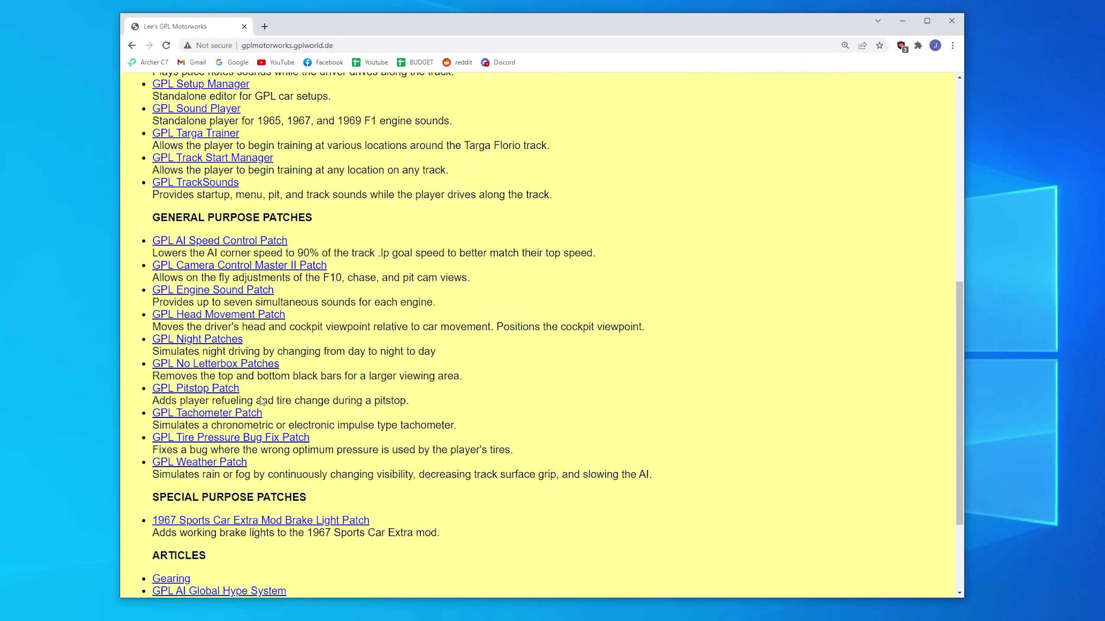
scroll(272, 389, down, 1)
drag(152, 334, 279, 334)
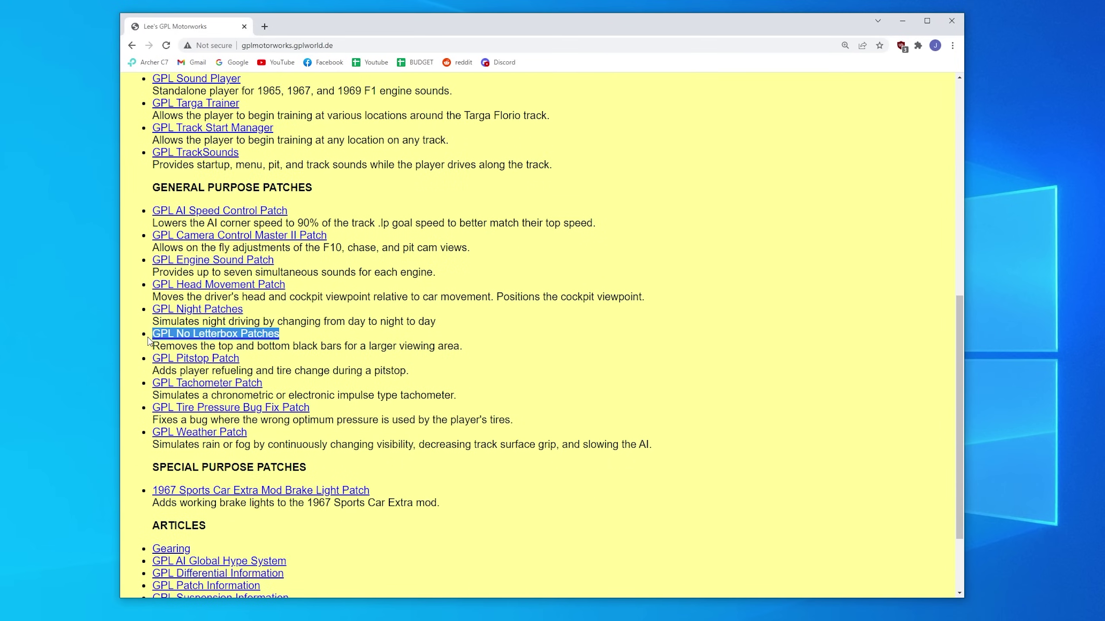
click(309, 347)
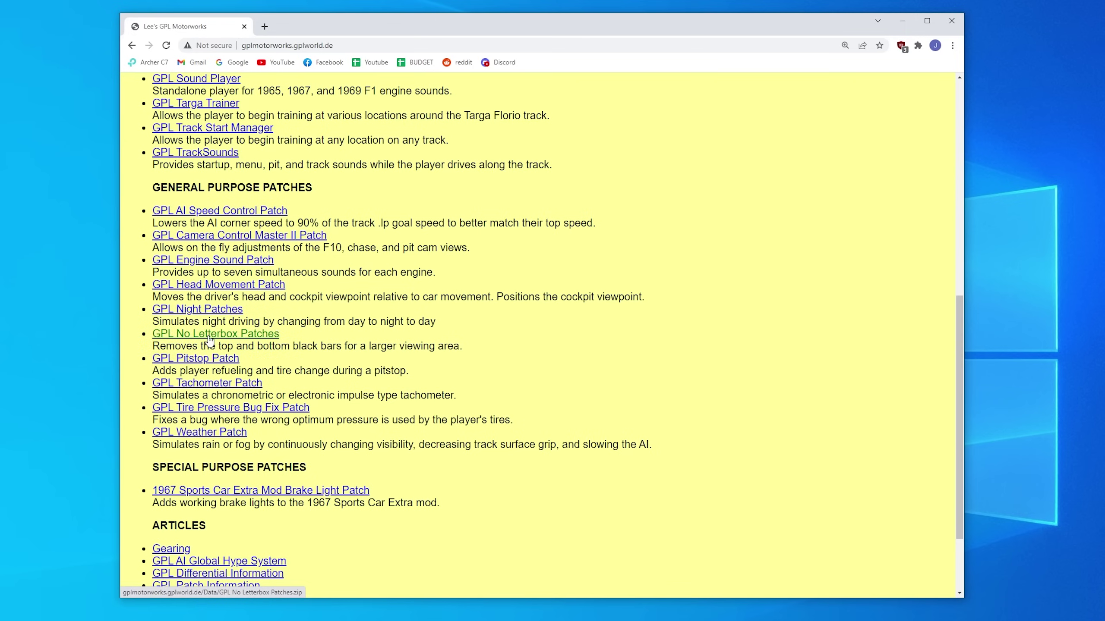
click(219, 338)
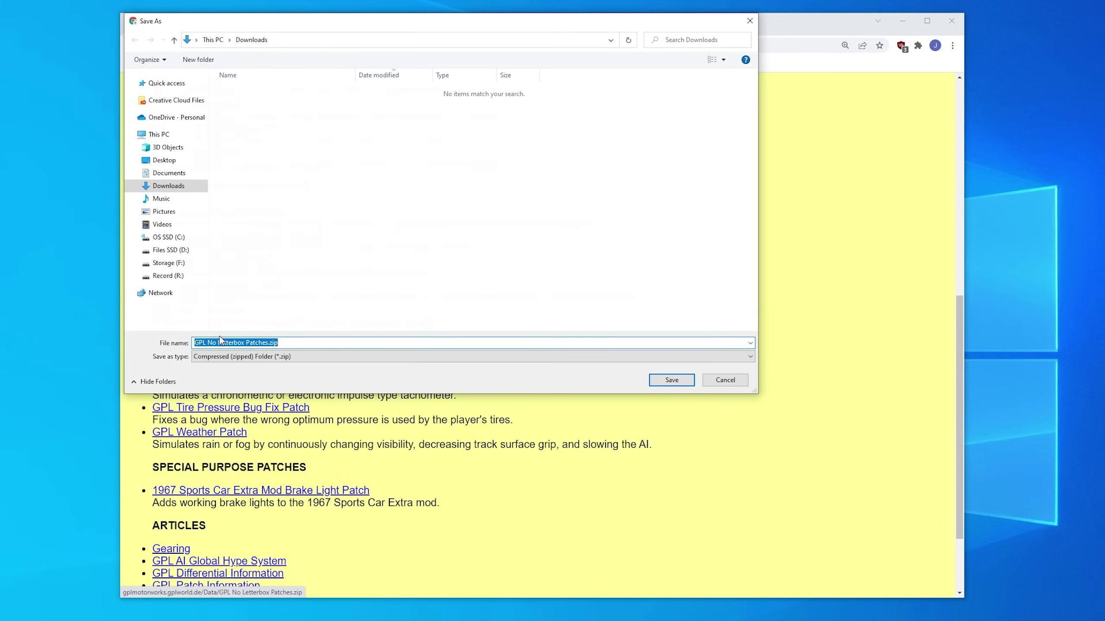
click(688, 383)
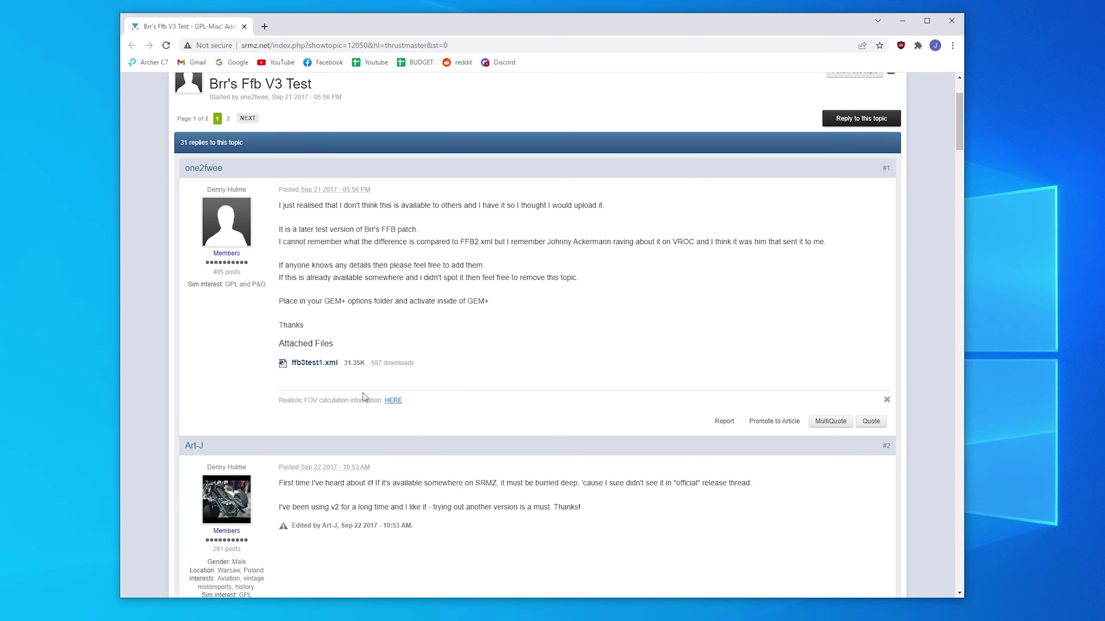
scroll(380, 381, up, 2)
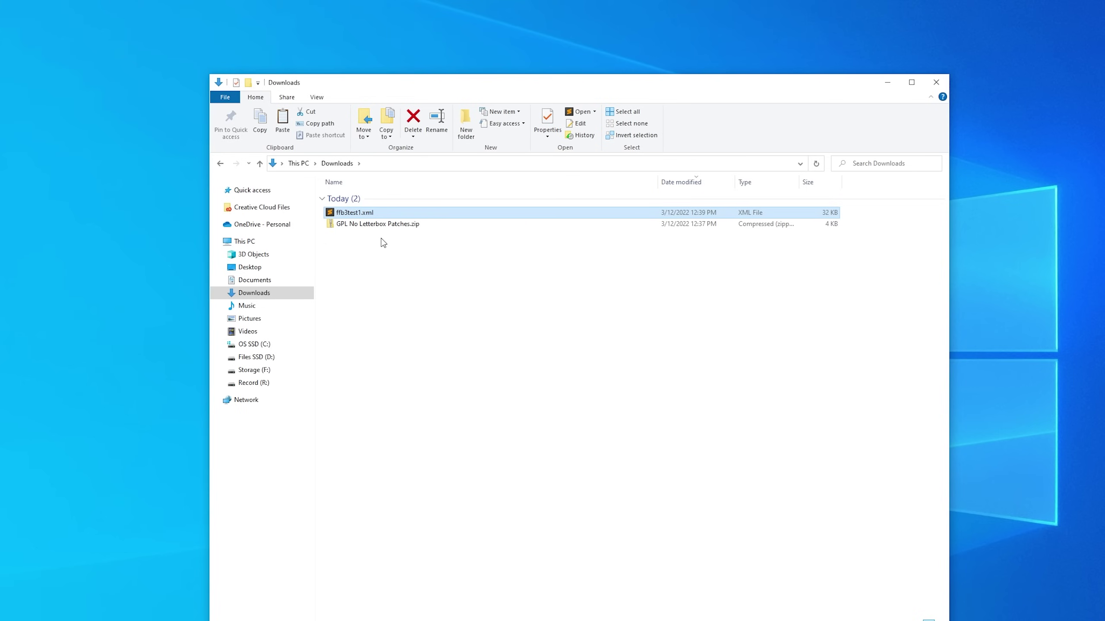
Step: Extract GPL No Letterbox Patches.zip in Downloads and read the extracted No Letterbox Patches Read Me.txt
click(381, 224)
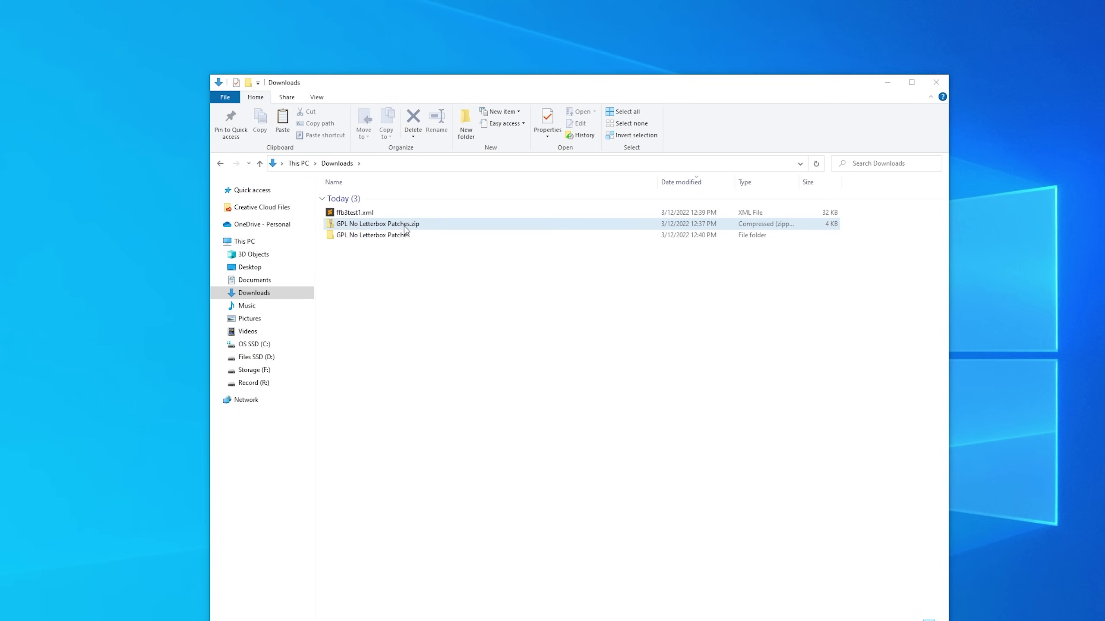
double_click(382, 236)
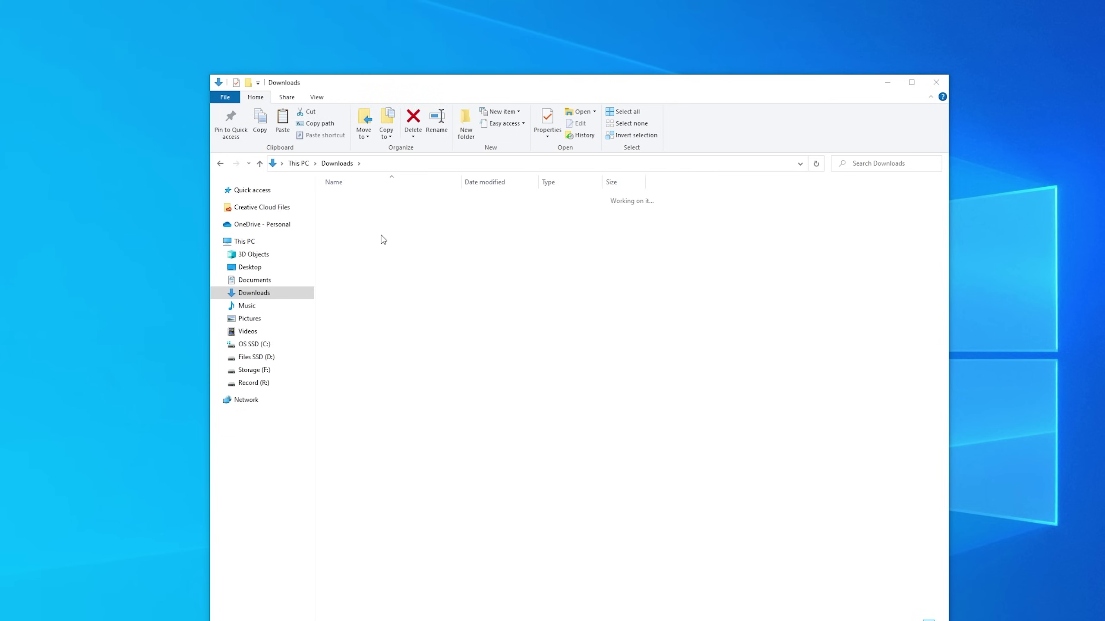
double_click(410, 211)
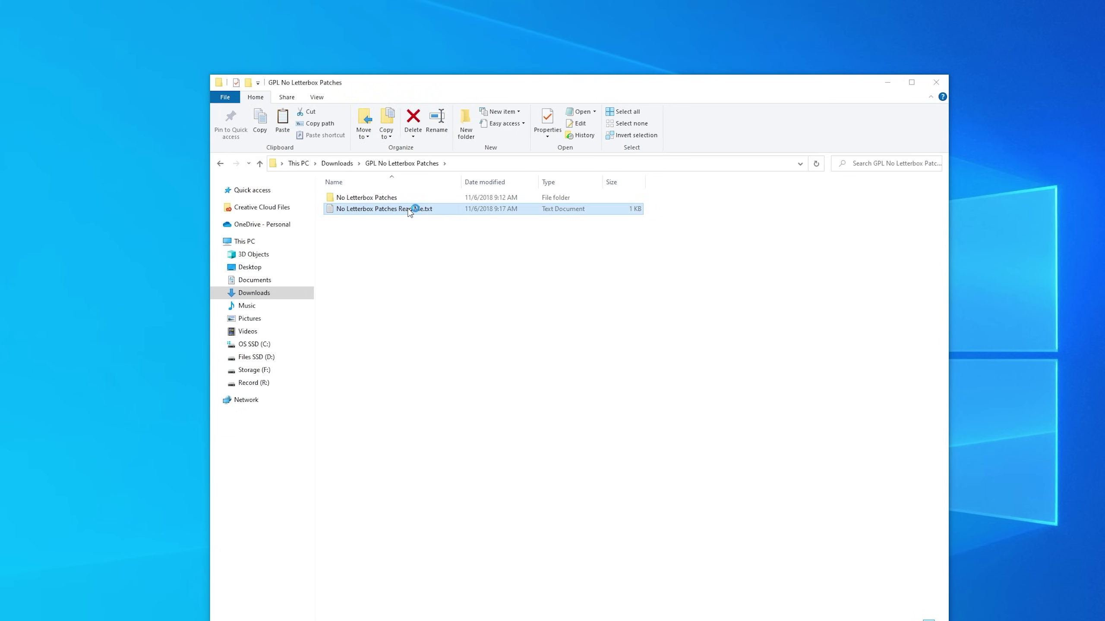
drag(616, 0, 423, 77)
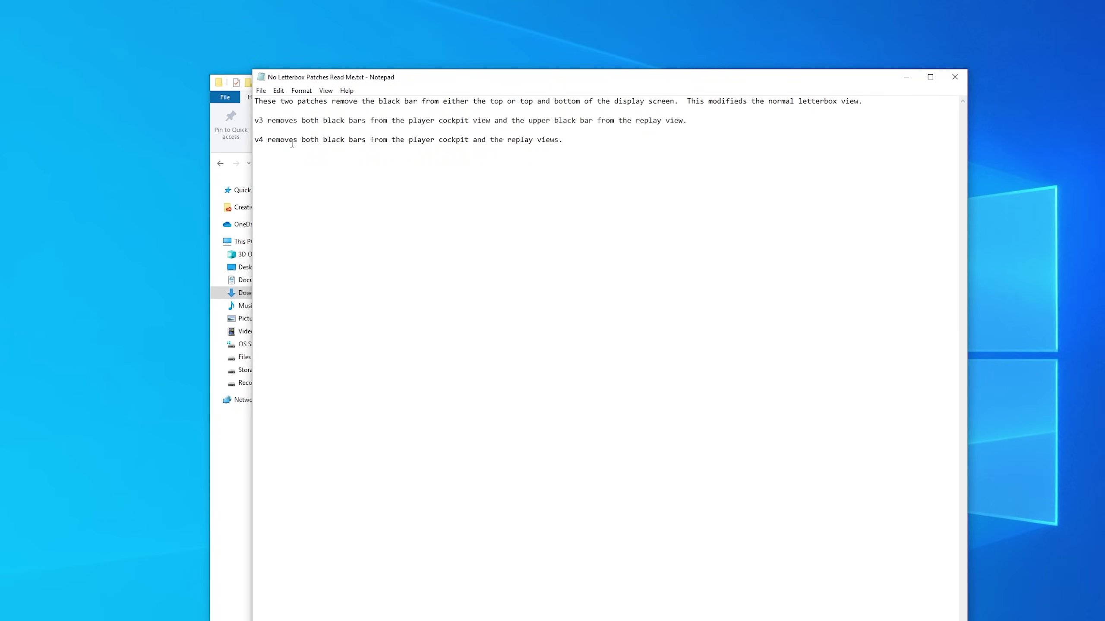
click(954, 76)
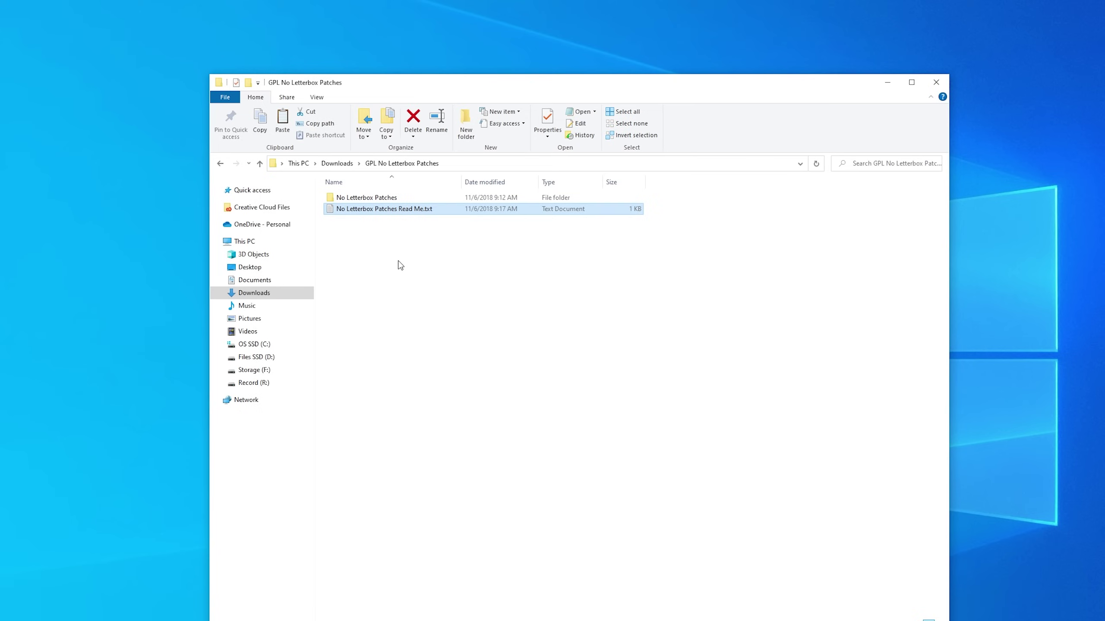
Step: Move 77Dv3 No Letterbox.xml from the extracted No Letterbox Patch v3 folder to the Downloads folder
double_click(370, 199)
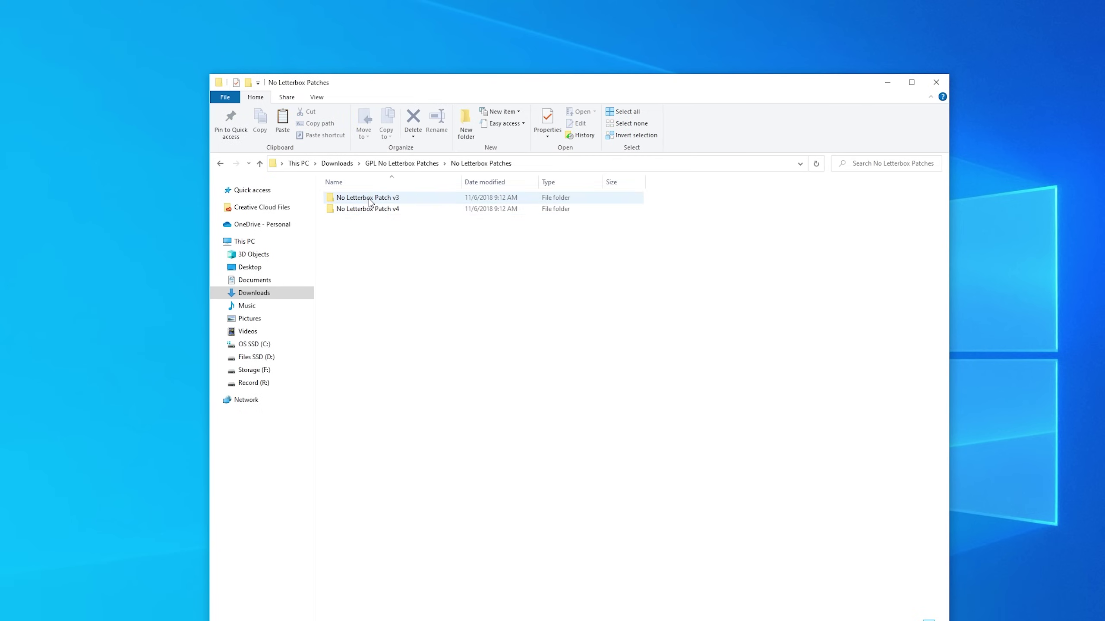
double_click(364, 199)
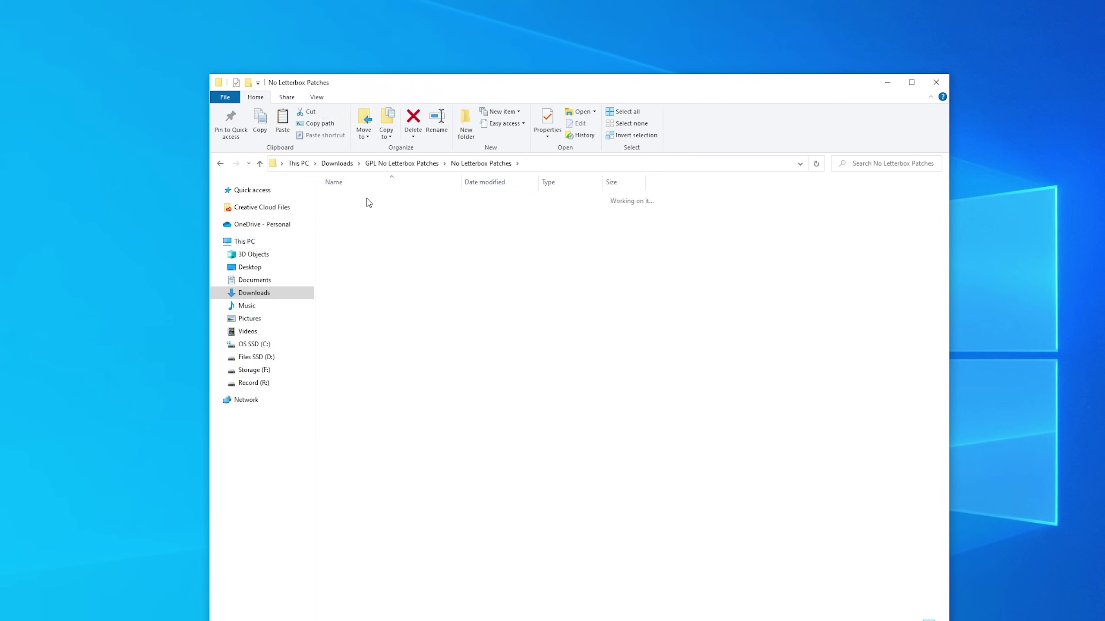
double_click(367, 199)
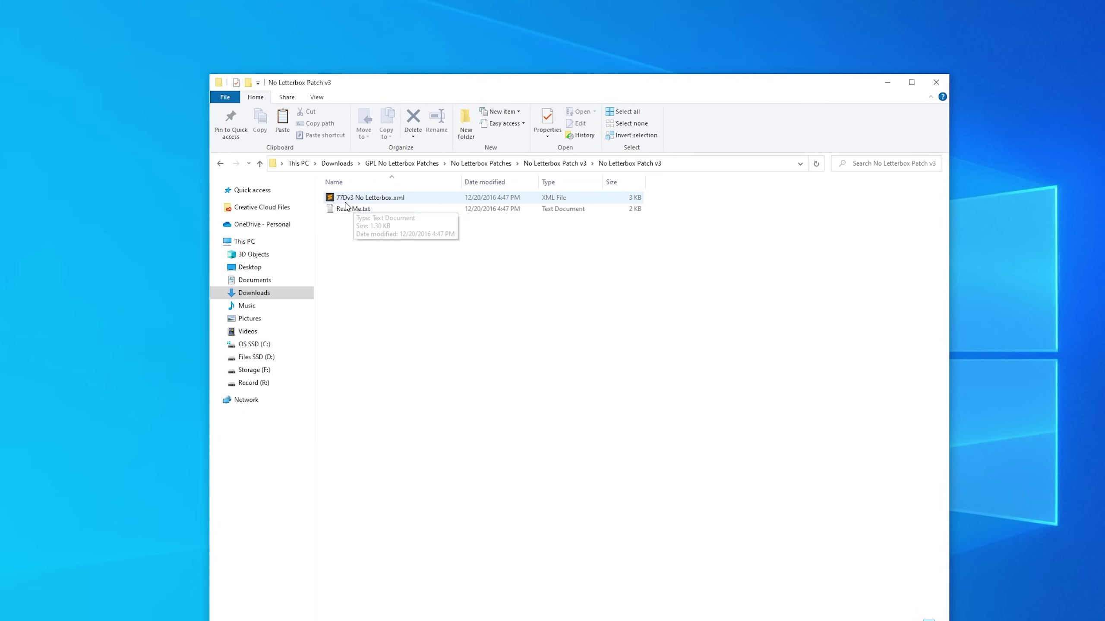
right_click(373, 197)
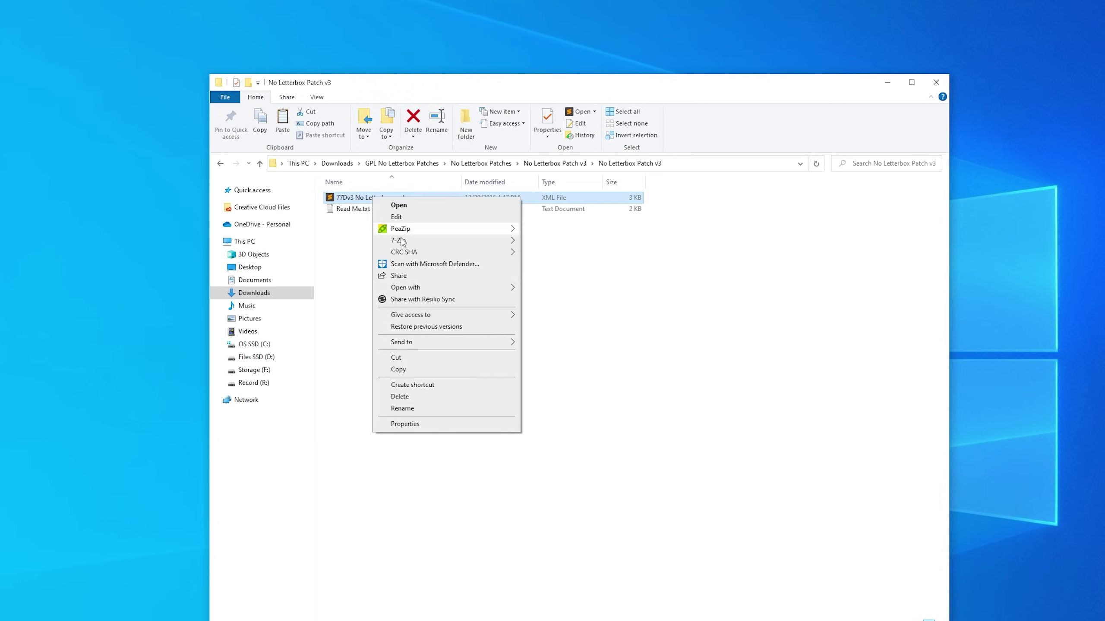
click(396, 357)
click(333, 165)
right_click(451, 353)
click(506, 437)
Step: Move ffb3test1.xml and 77Dv3 No Letterbox.xml from Downloads into the D:\Sims\GPLSecrets\GEM+\Options folder
ctrl+click(351, 215)
right_click(351, 218)
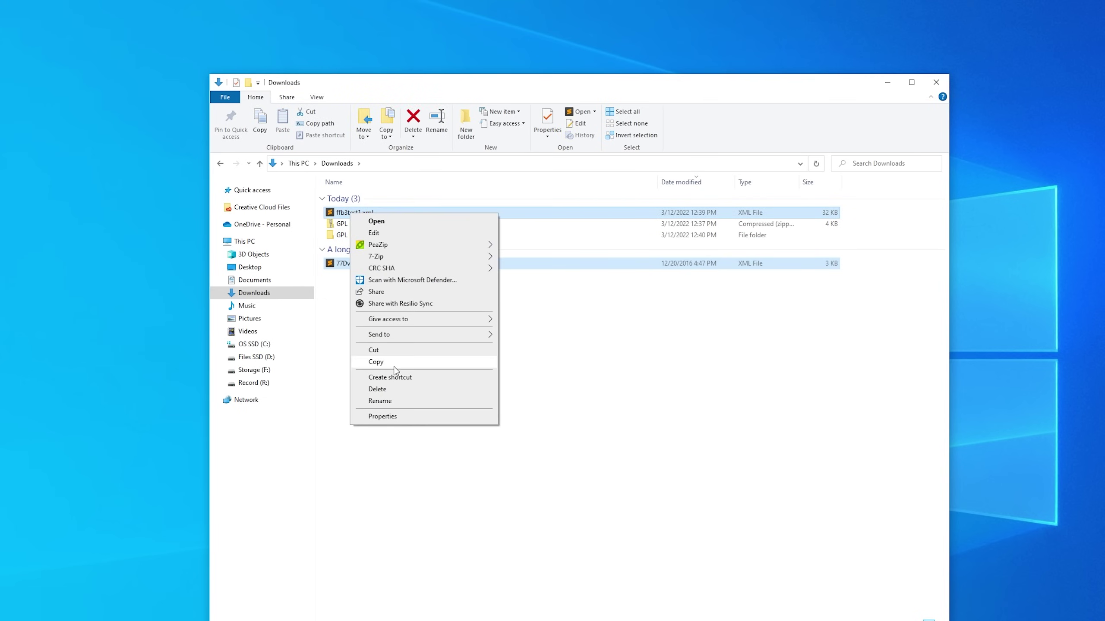
click(394, 352)
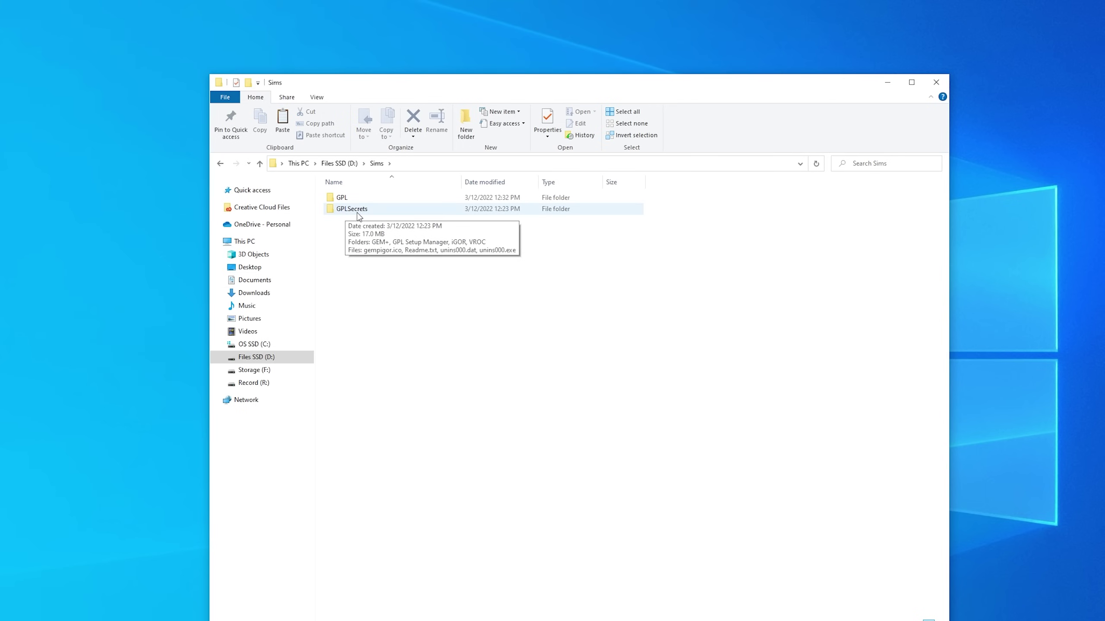
double_click(361, 214)
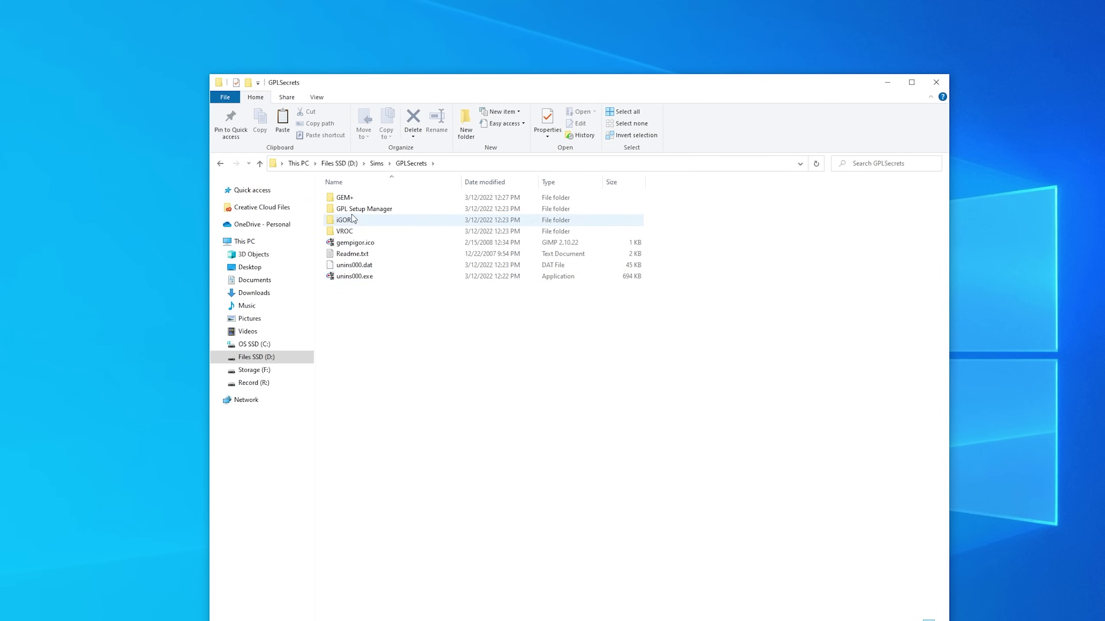
double_click(345, 198)
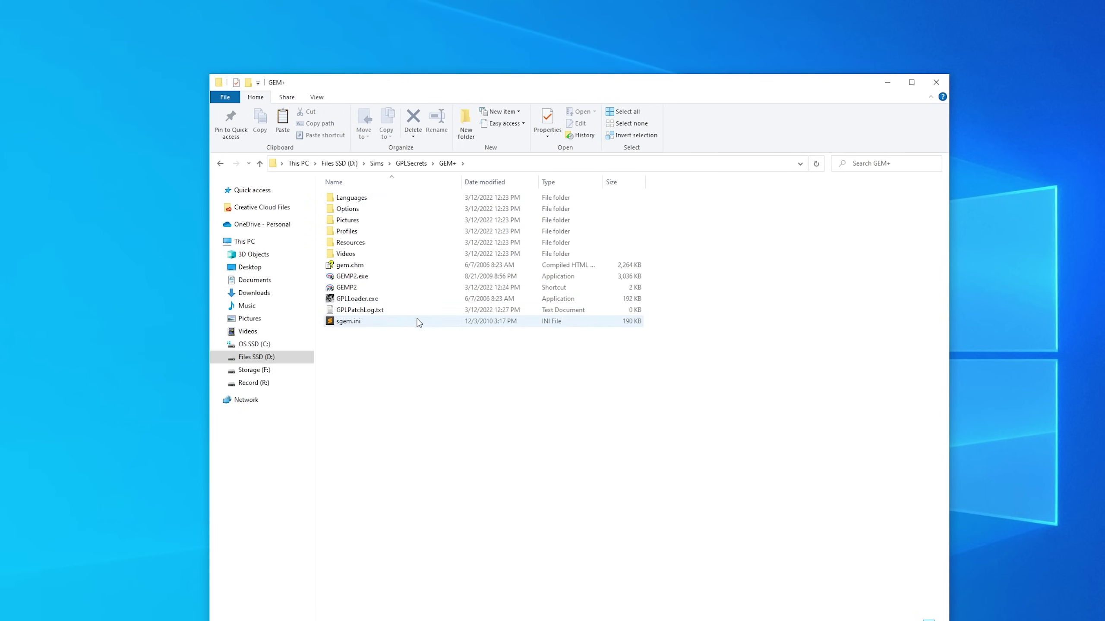
double_click(350, 212)
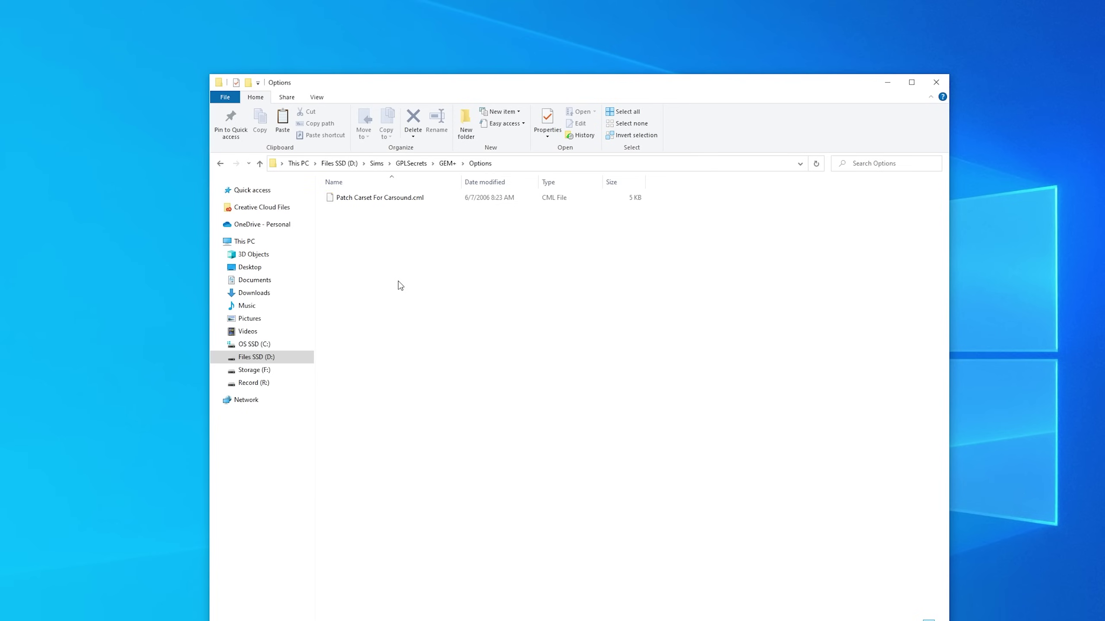
right_click(408, 275)
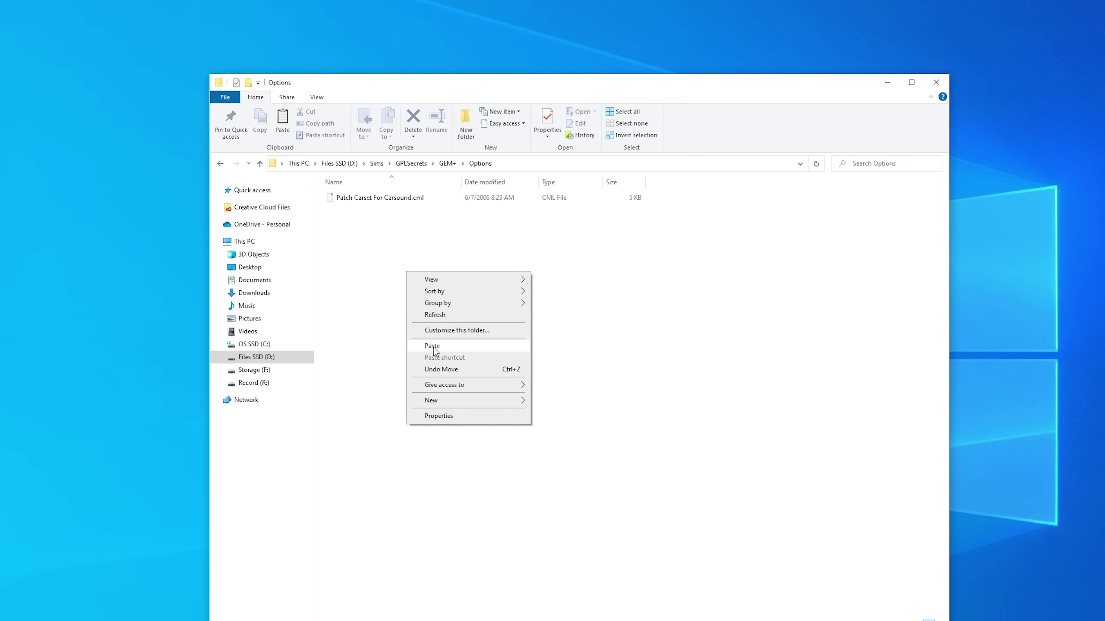
click(433, 347)
click(422, 344)
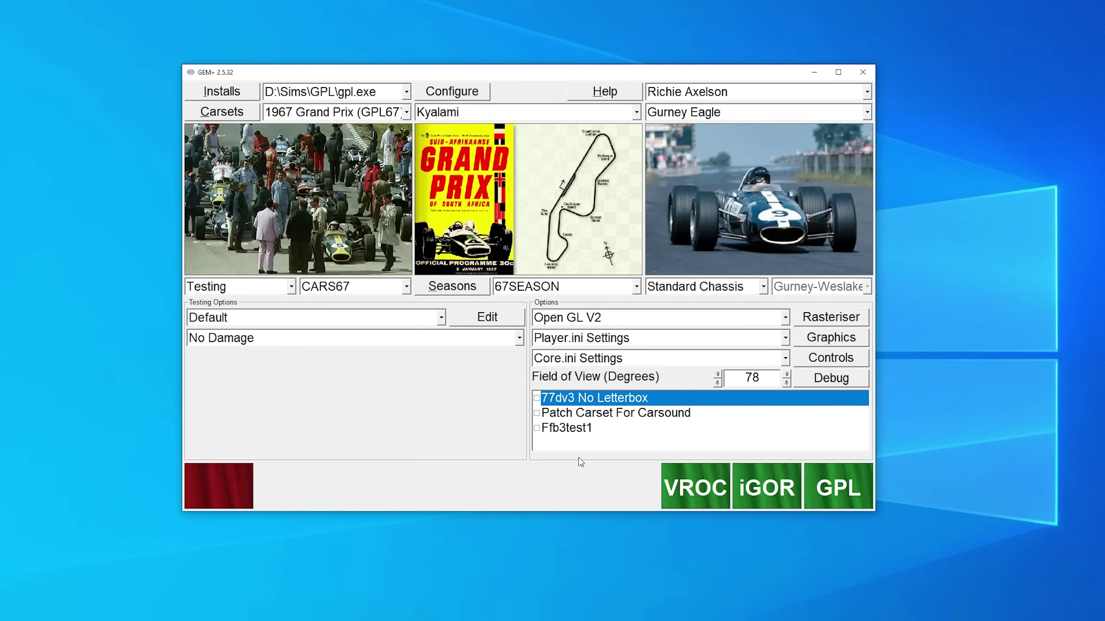
Step: In GEM+, enable the 77dv3 No Letterbox and Ffb3test1 options
click(537, 397)
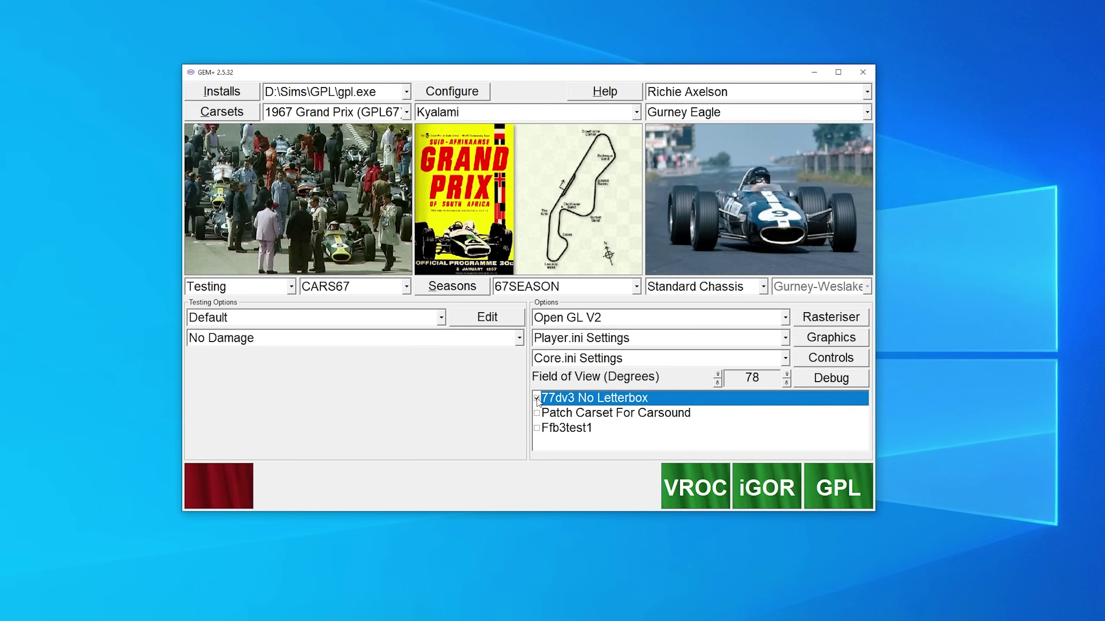
click(537, 428)
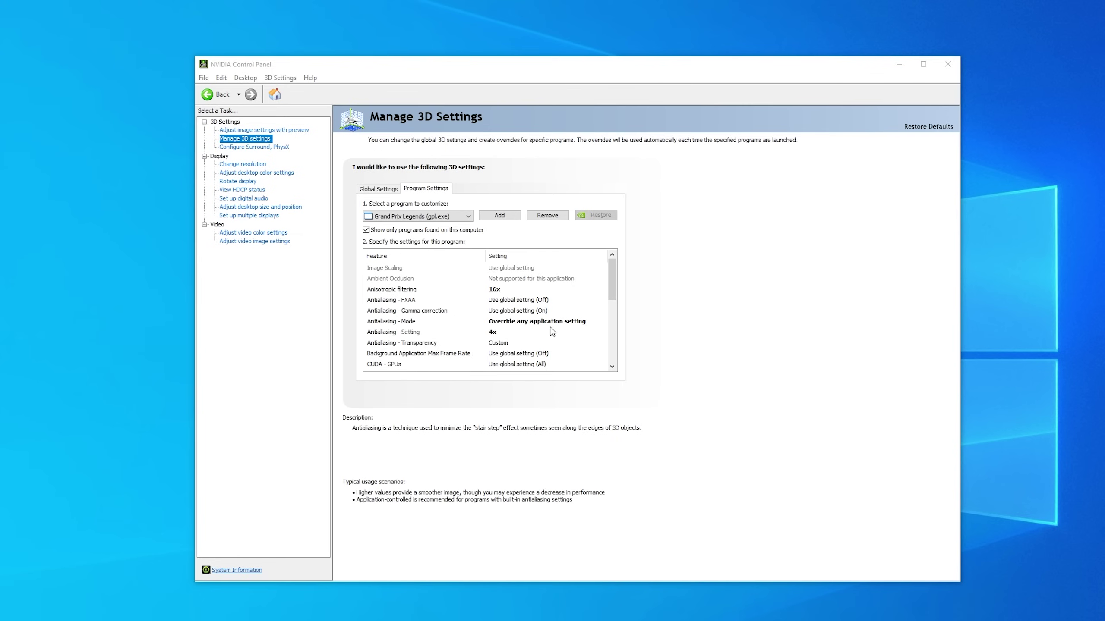
Step: Review Grand Prix Legends' program settings in NVIDIA Control Panel, and locate gpl.exe and gplc67.exe in the D:\Sims\GPL folder
scroll(610, 269, down, 2)
scroll(609, 269, up, 2)
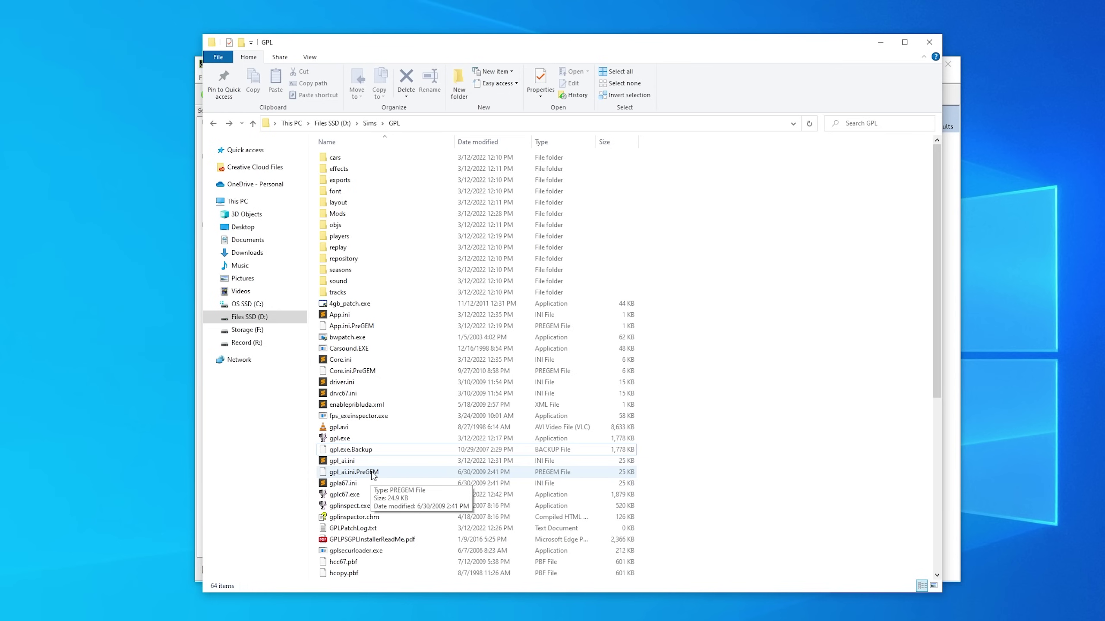
scroll(373, 475, down, 4)
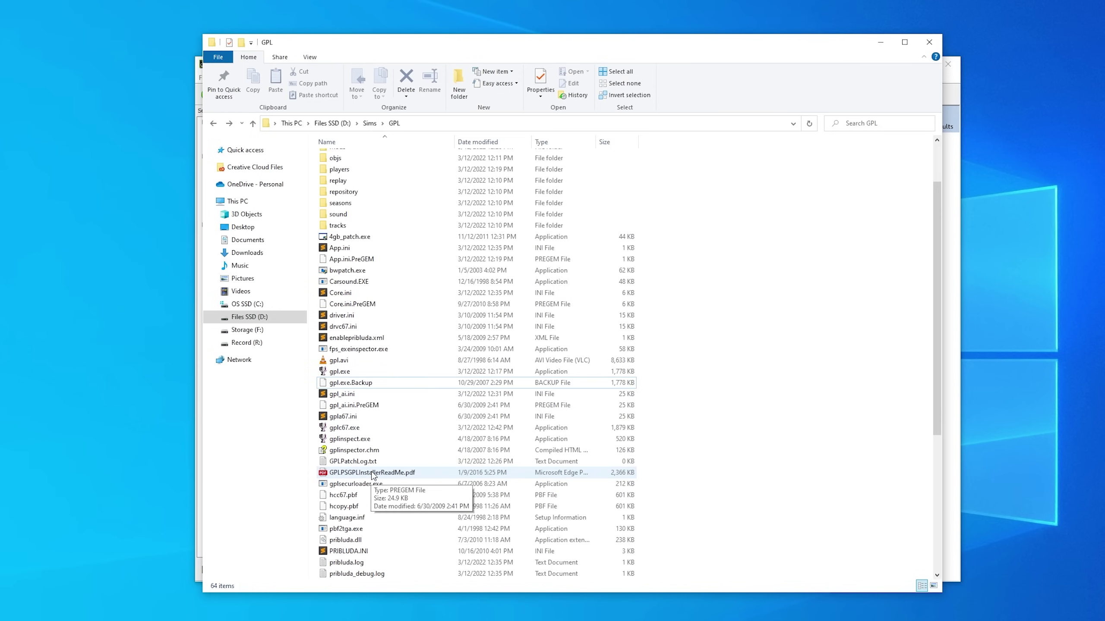
click(355, 305)
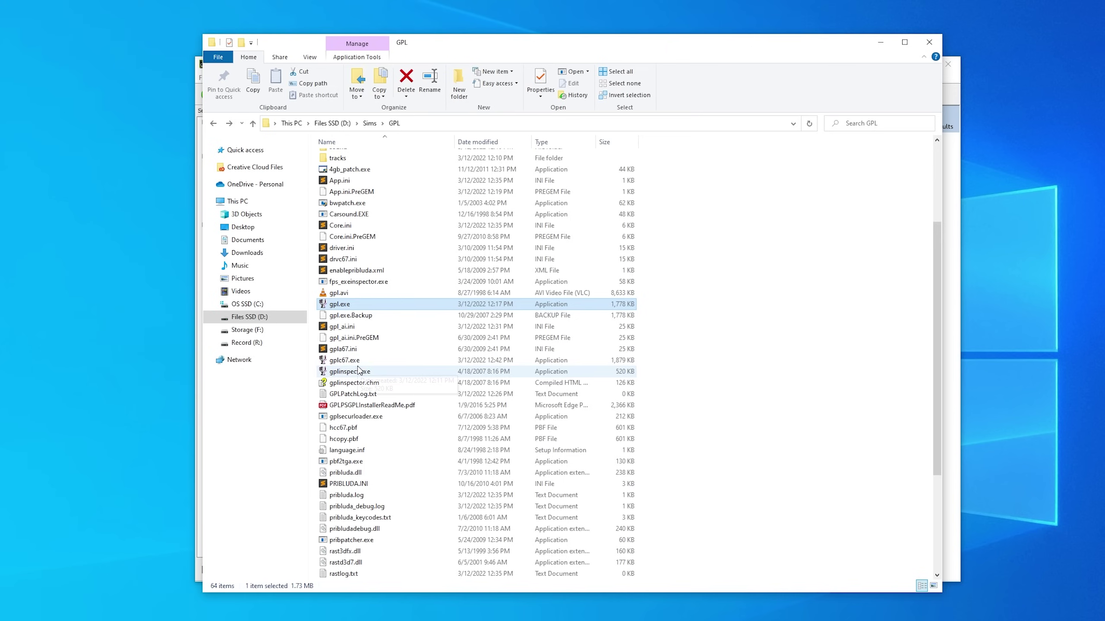
click(342, 363)
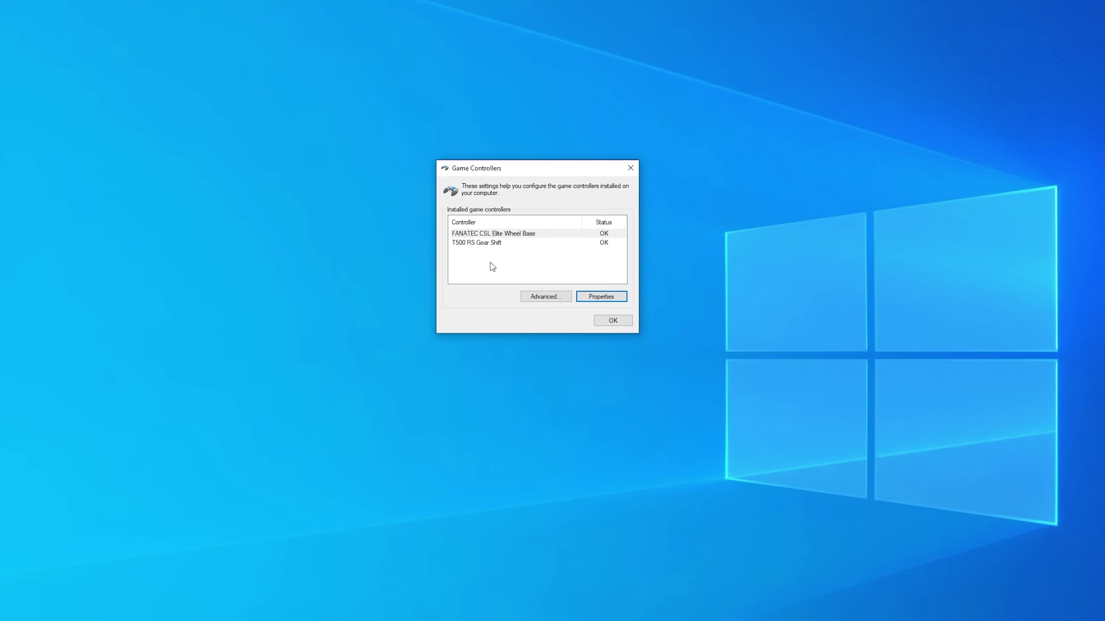
Step: In Windows Game Controllers, confirm FANATEC CSL Elite Wheel Base as the preferred device for older programs
click(540, 274)
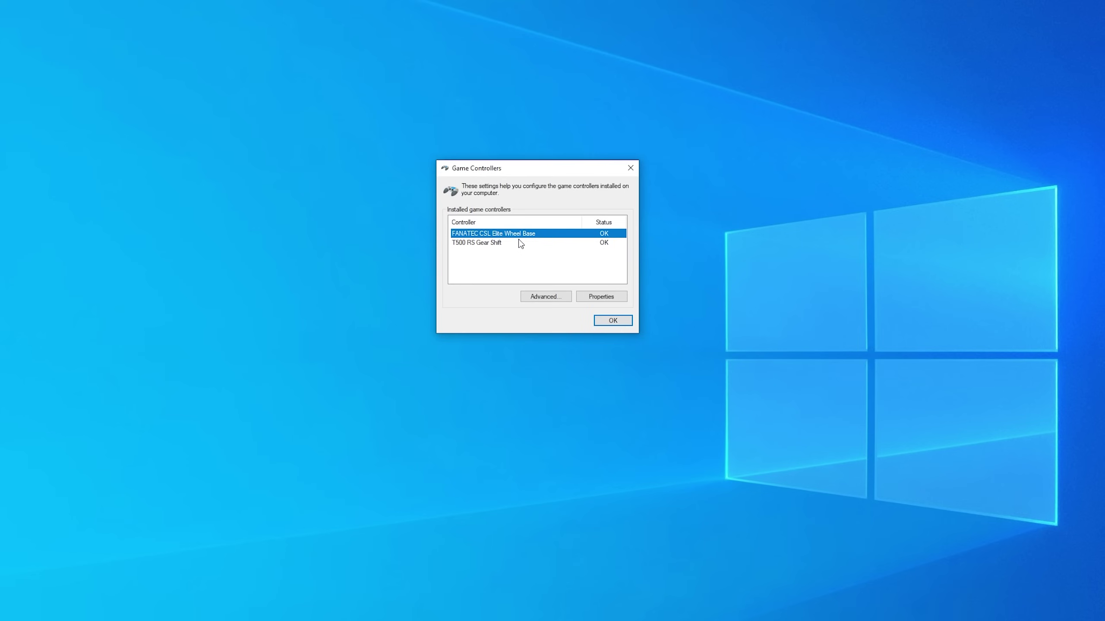
click(489, 249)
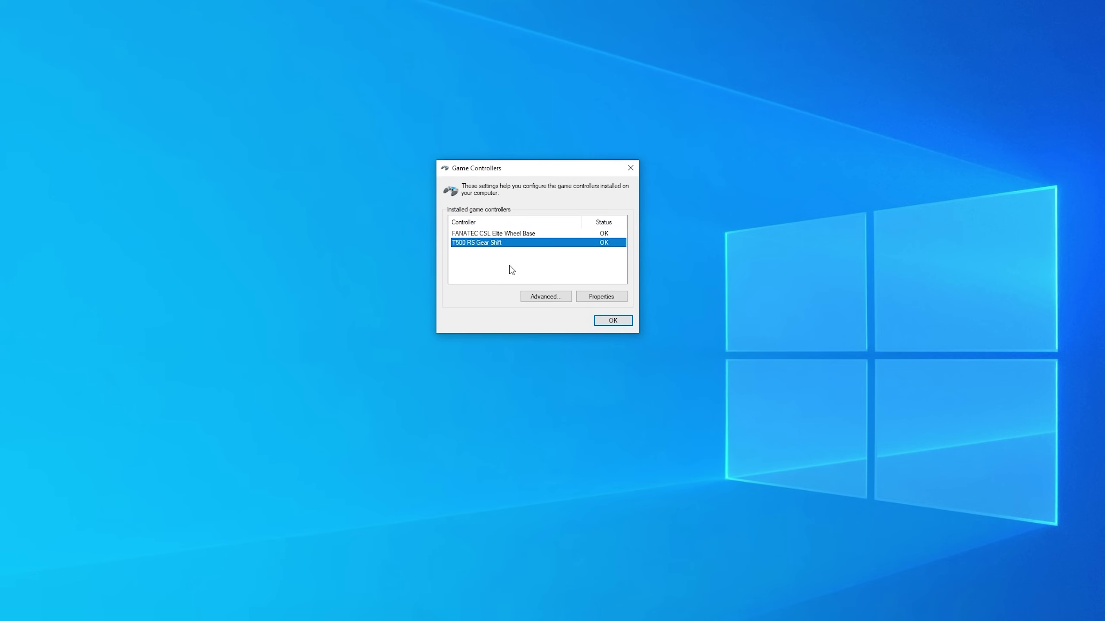
click(525, 235)
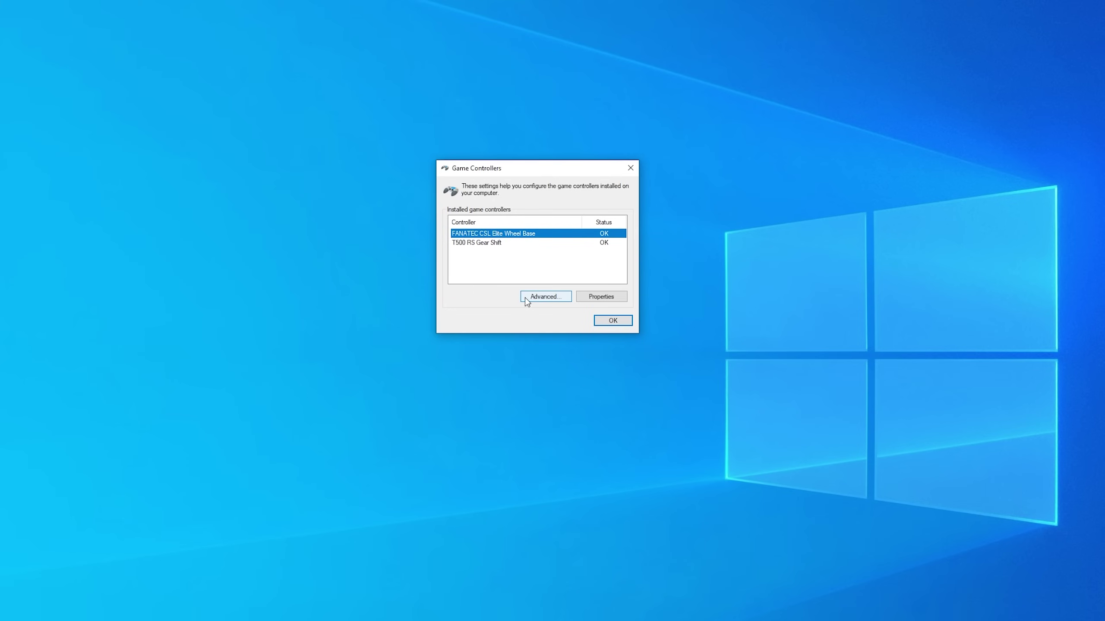
click(545, 297)
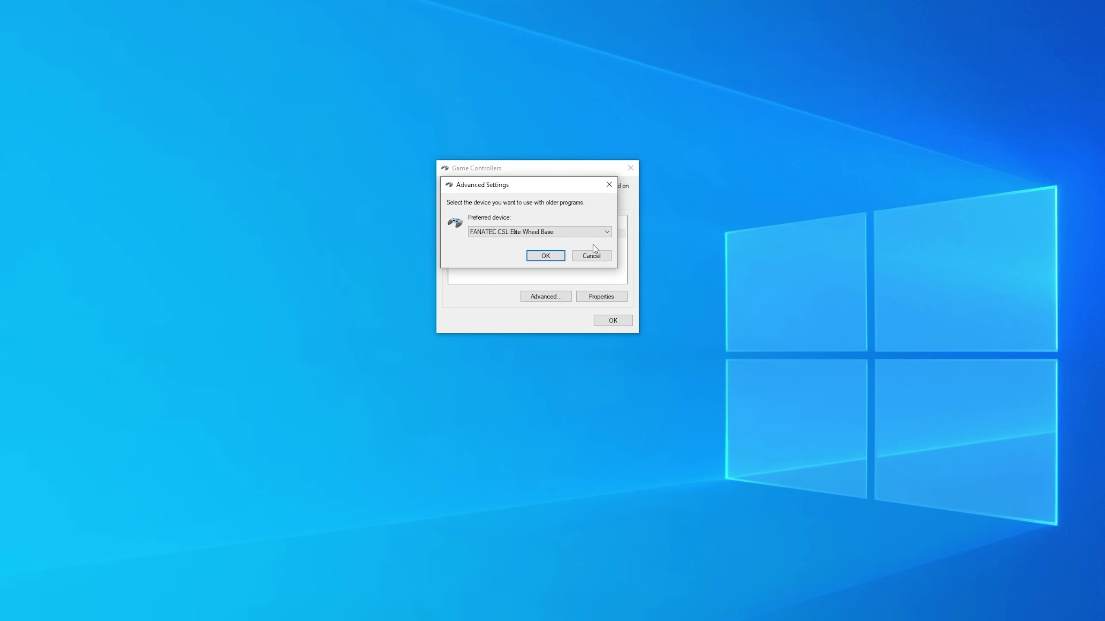
click(545, 256)
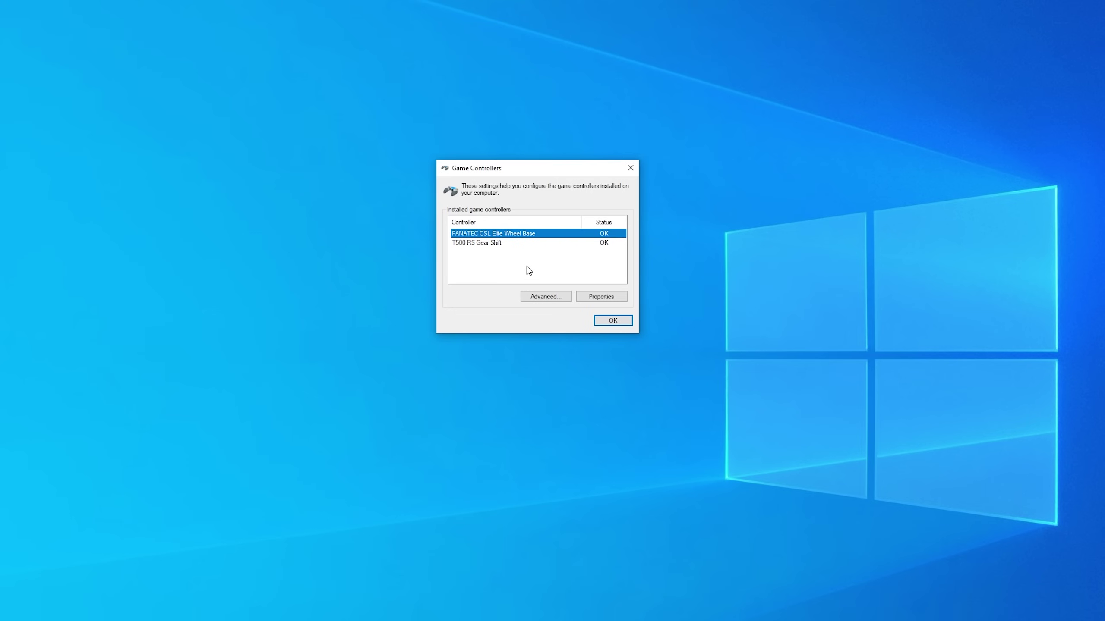
Step: Set the wheel angle in the Fanatec Wheel Properties to 271° and apply it
drag(578, 248, 377, 255)
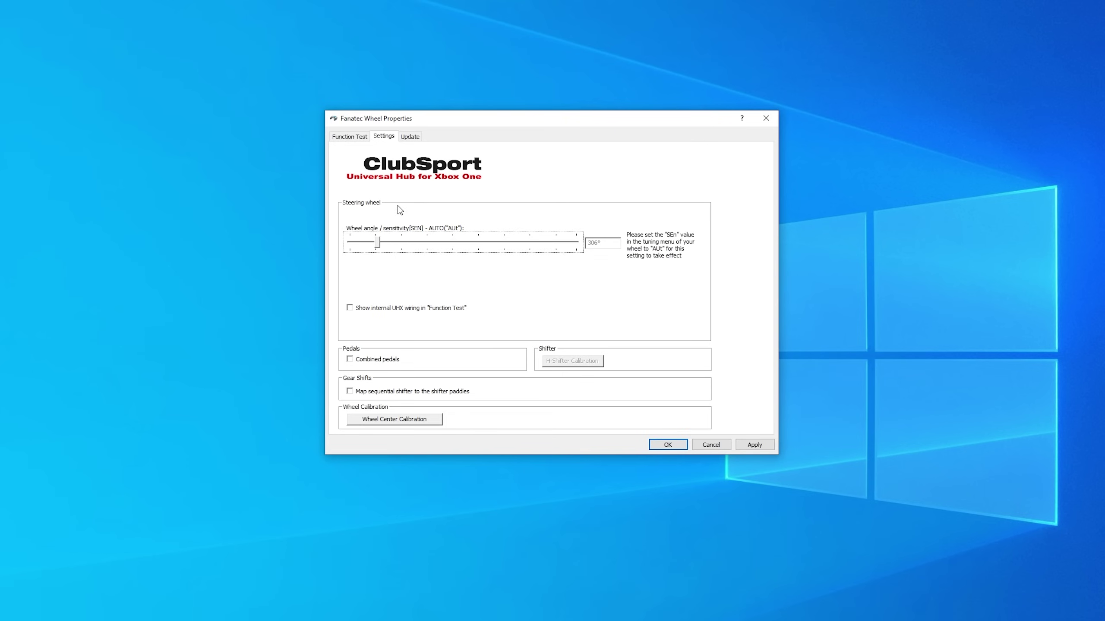
drag(379, 247, 369, 252)
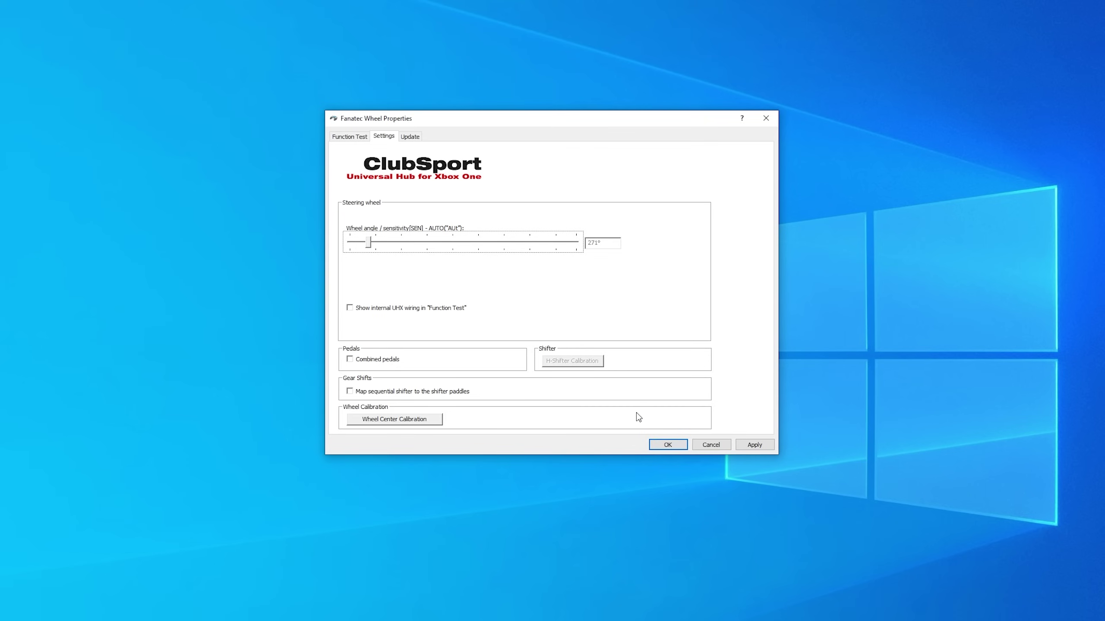
click(756, 449)
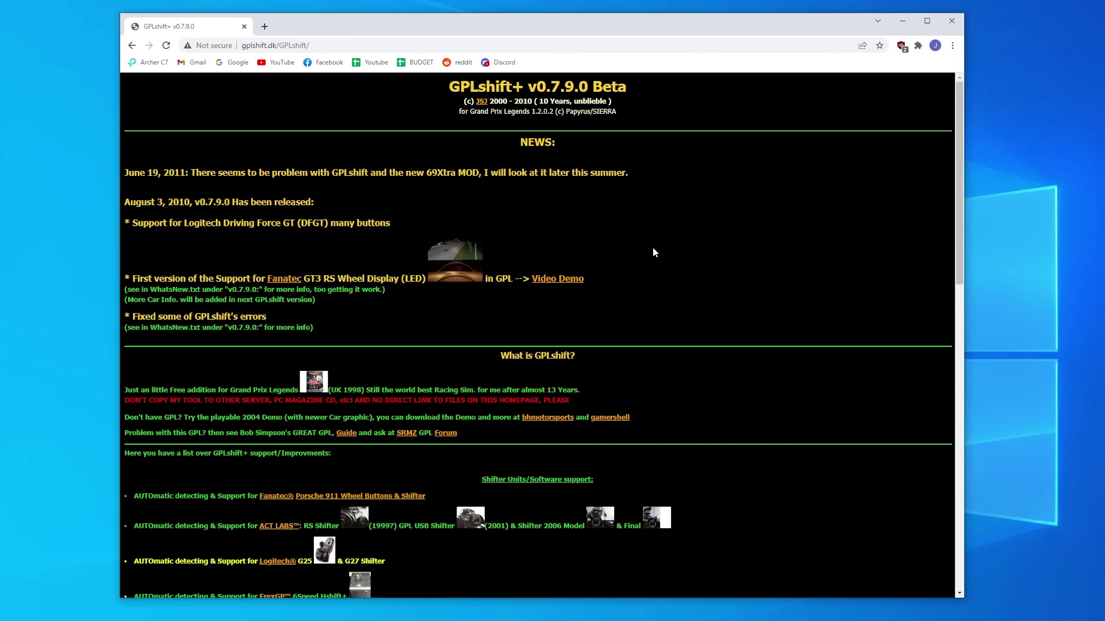
Step: Browse the GPLshift+ v0.7.9.0 web page, and transfer all extracted files from Downloads\GPLshift0790 to the D:\Sims\GPL folder
scroll(553, 314, down, 20)
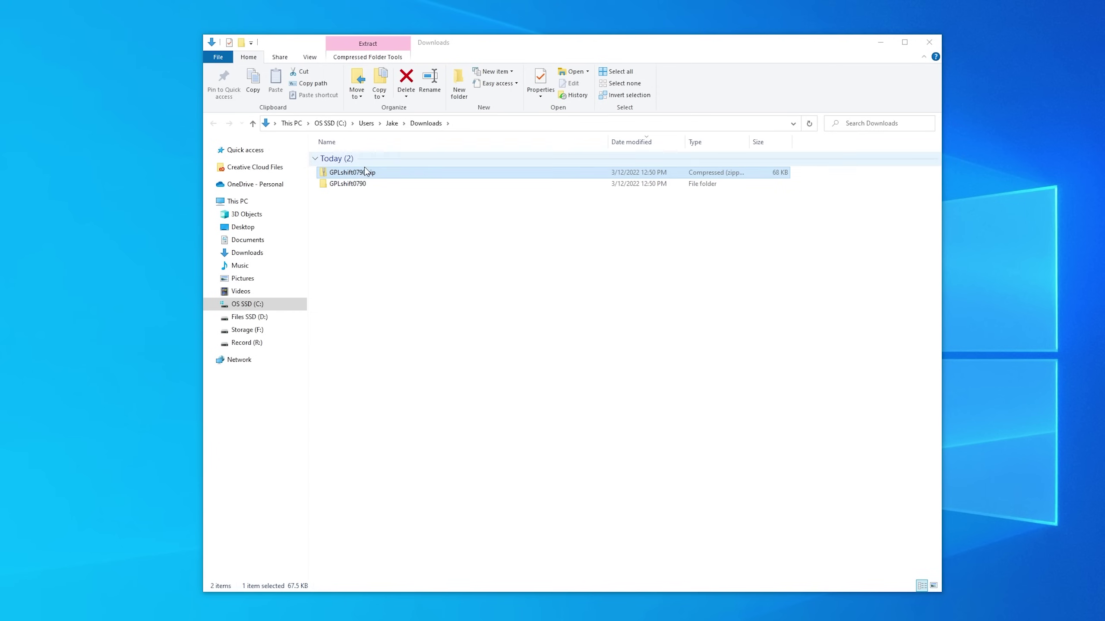
click(357, 186)
double_click(341, 188)
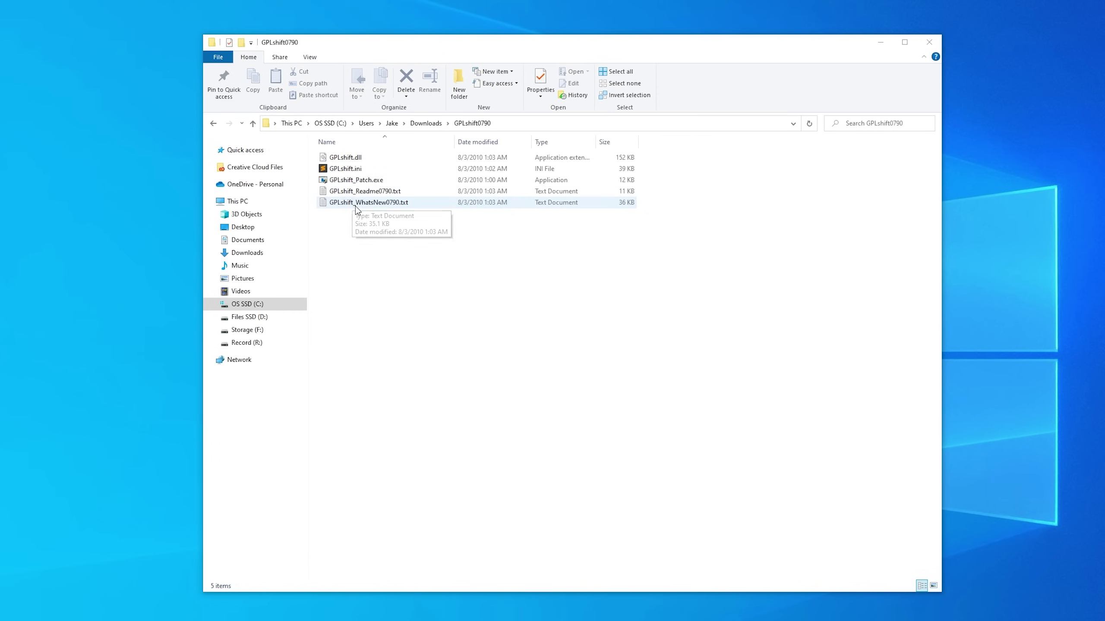
drag(659, 157, 460, 216)
right_click(353, 183)
click(378, 296)
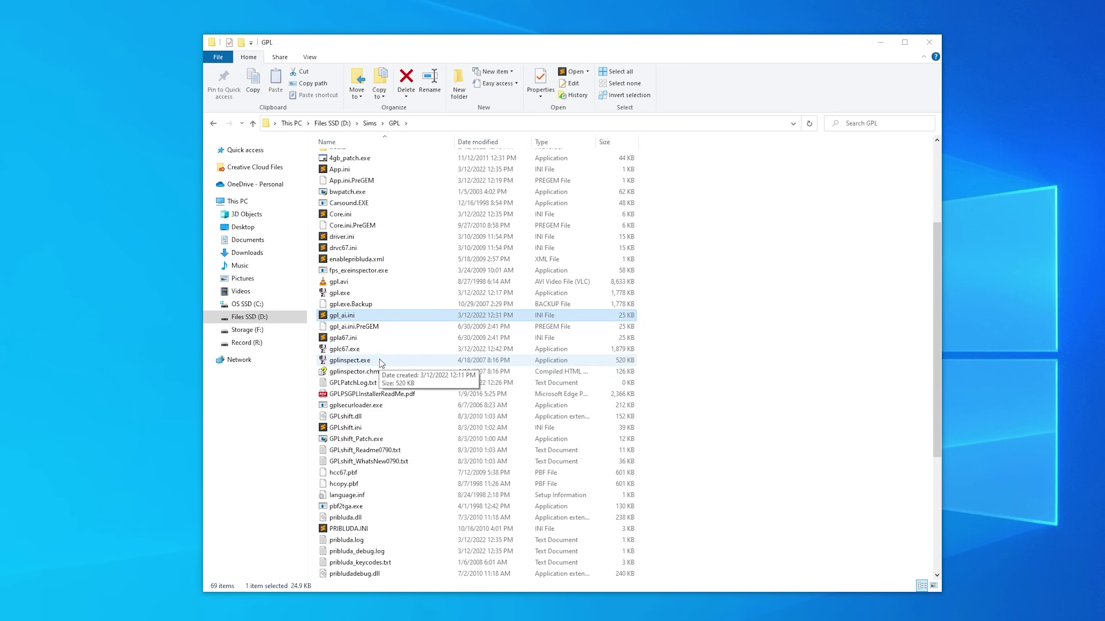
Step: Run GPLshift_Patch.exe in the GPL folder to patch GPL.EXE with GPLshift+ v0.7.9.0
scroll(381, 395, down, 1)
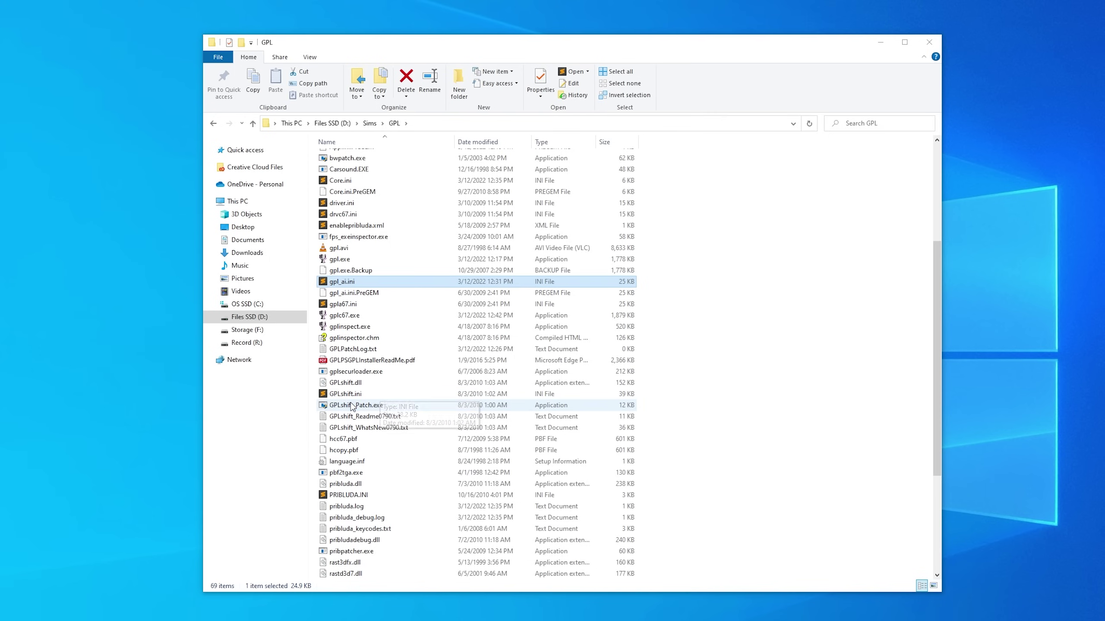
click(361, 405)
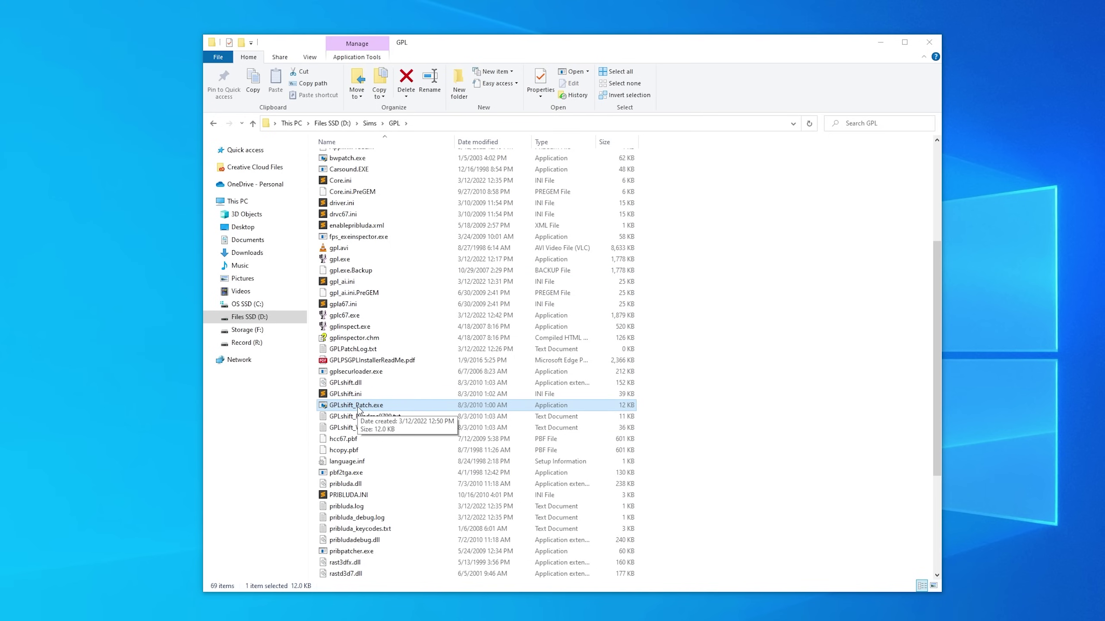
double_click(357, 406)
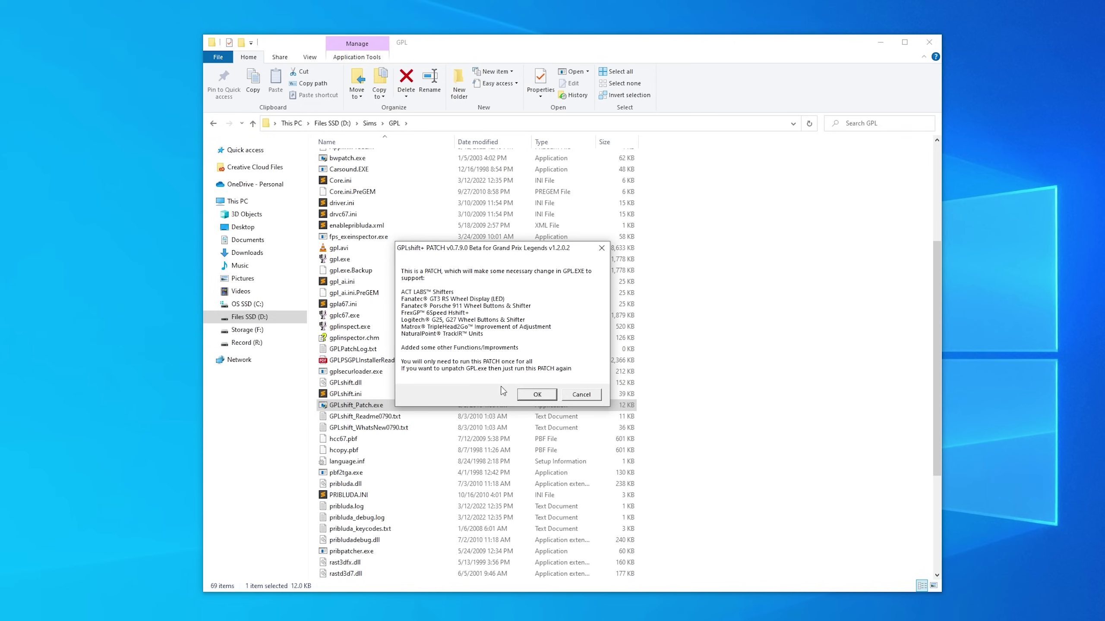
click(542, 395)
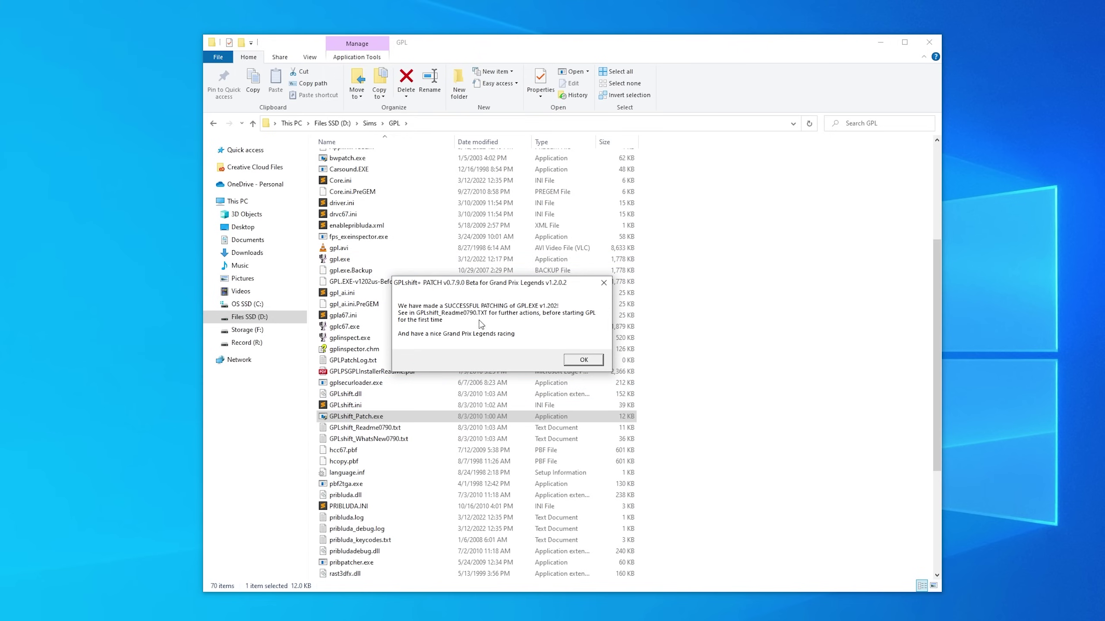
click(570, 360)
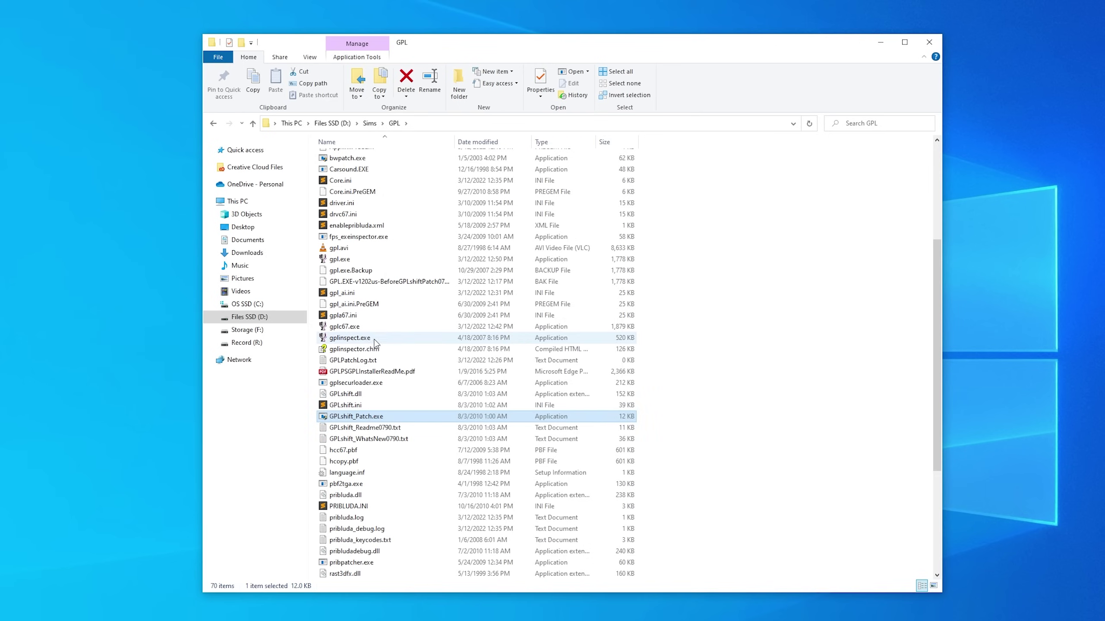
Step: Delete gplc67.exe from the D:\Sims\GPL folder
right_click(338, 329)
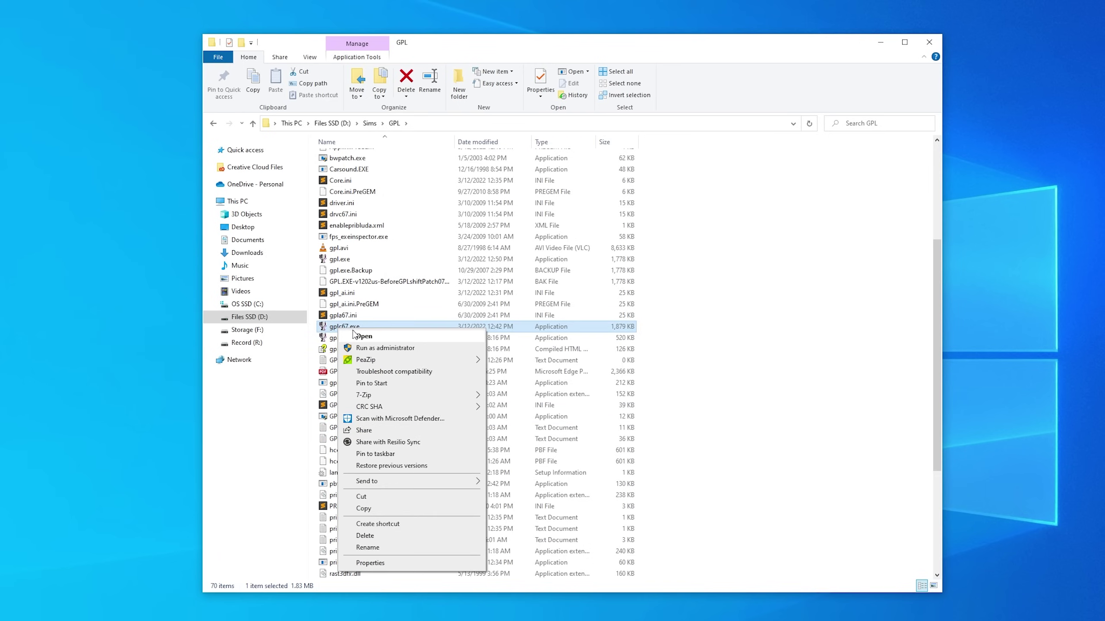
click(700, 320)
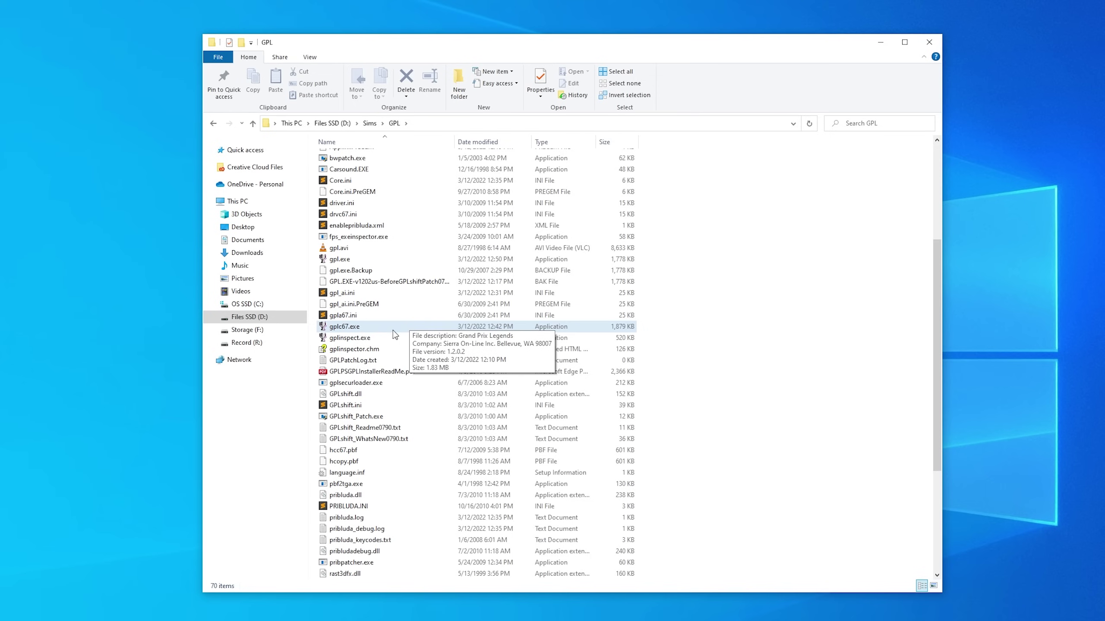
right_click(334, 327)
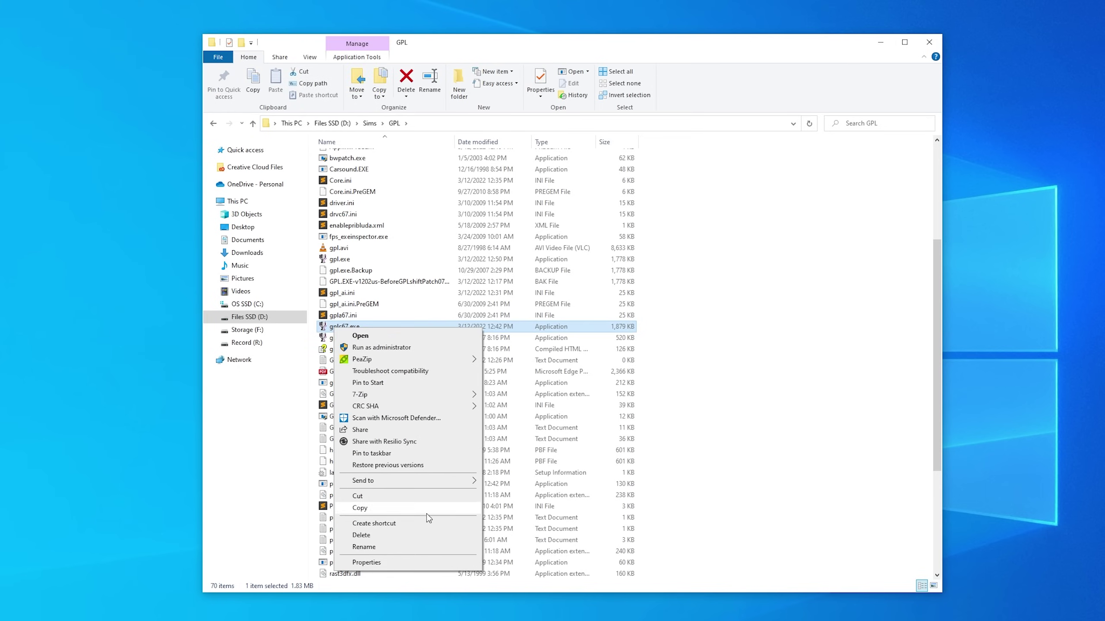
click(392, 535)
click(339, 260)
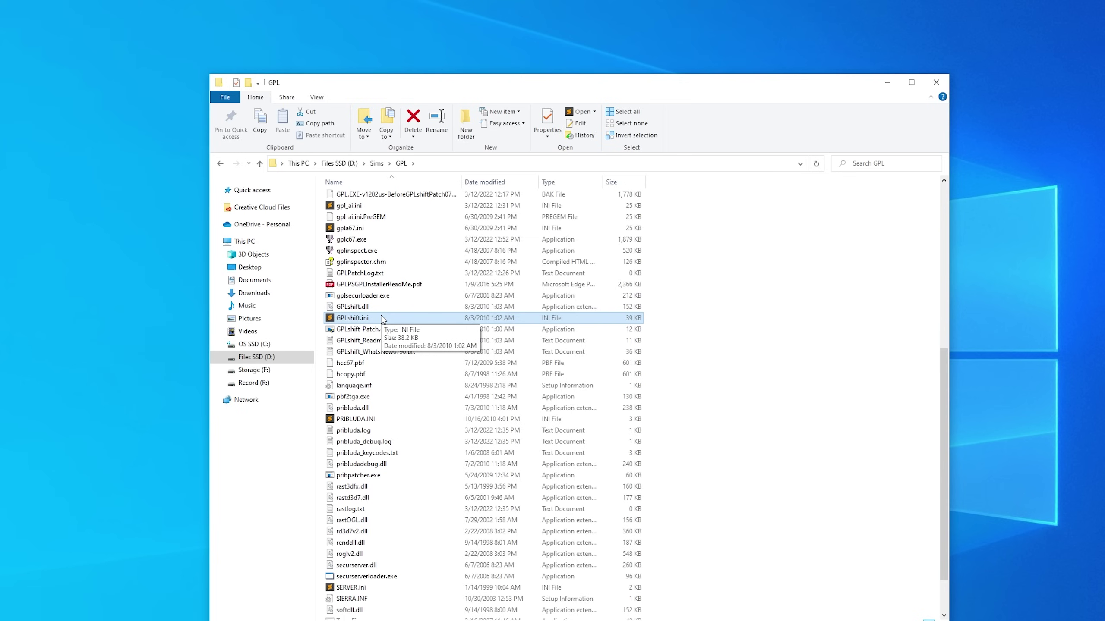
Step: Open GPLshift.ini from the GPL folder for editing and review the Shifter_Model options in the Shifter Unit section
right_click(347, 318)
key(e)
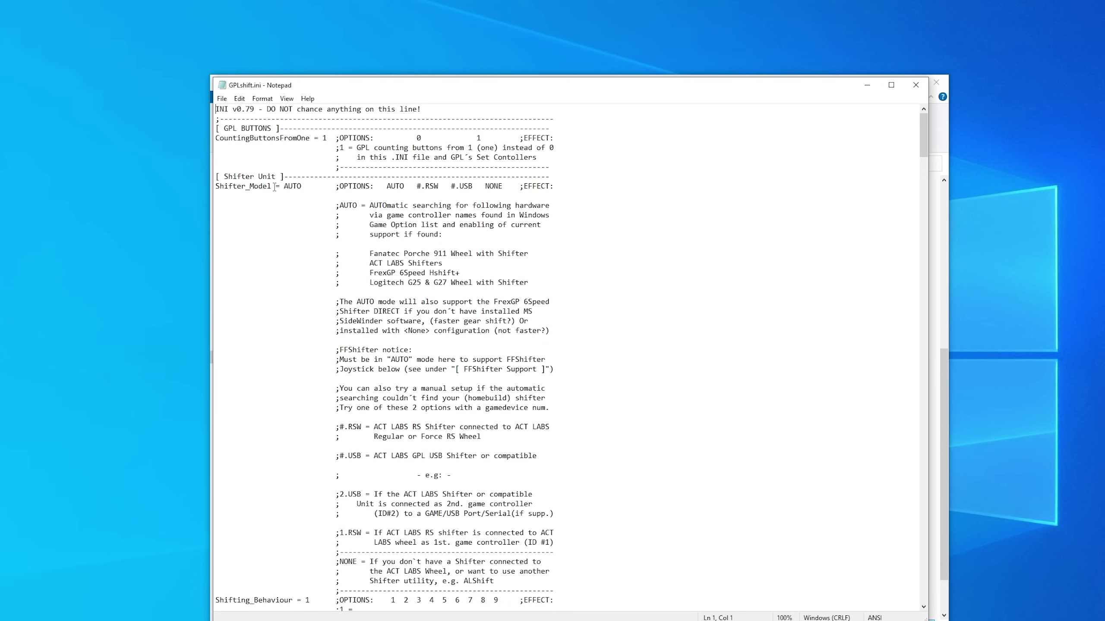
scroll(268, 171, down, 1)
drag(224, 149, 277, 149)
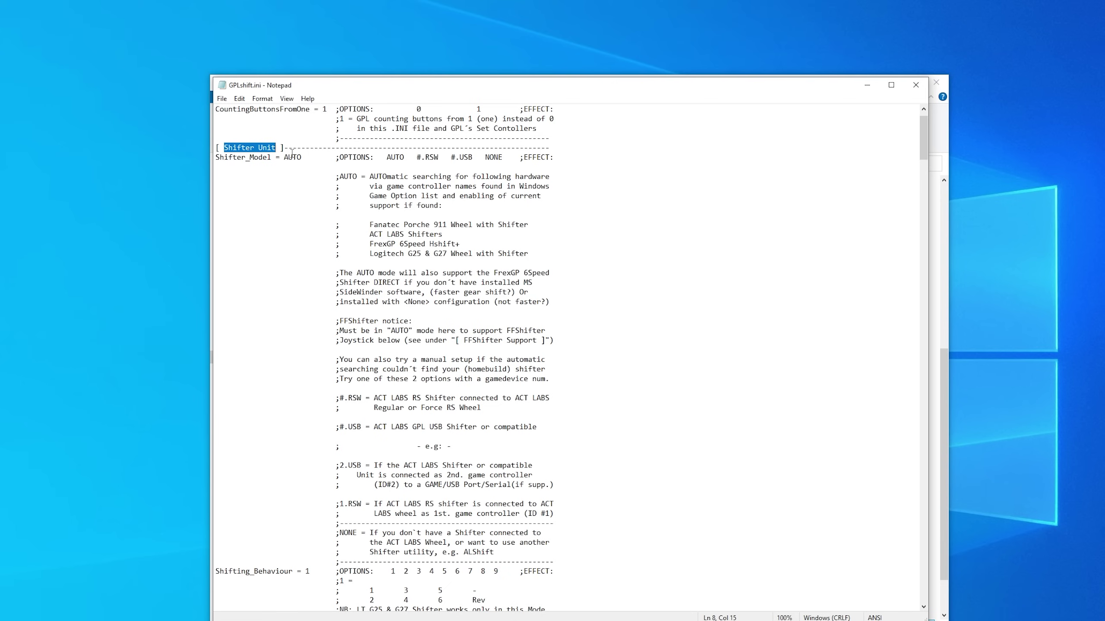
double_click(292, 157)
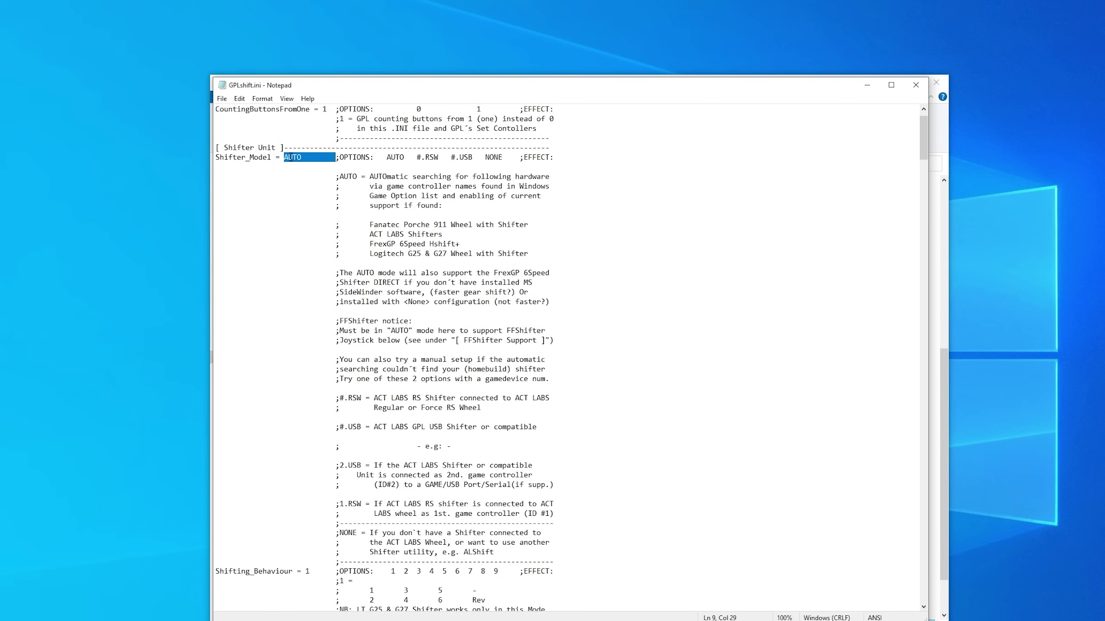
click(313, 186)
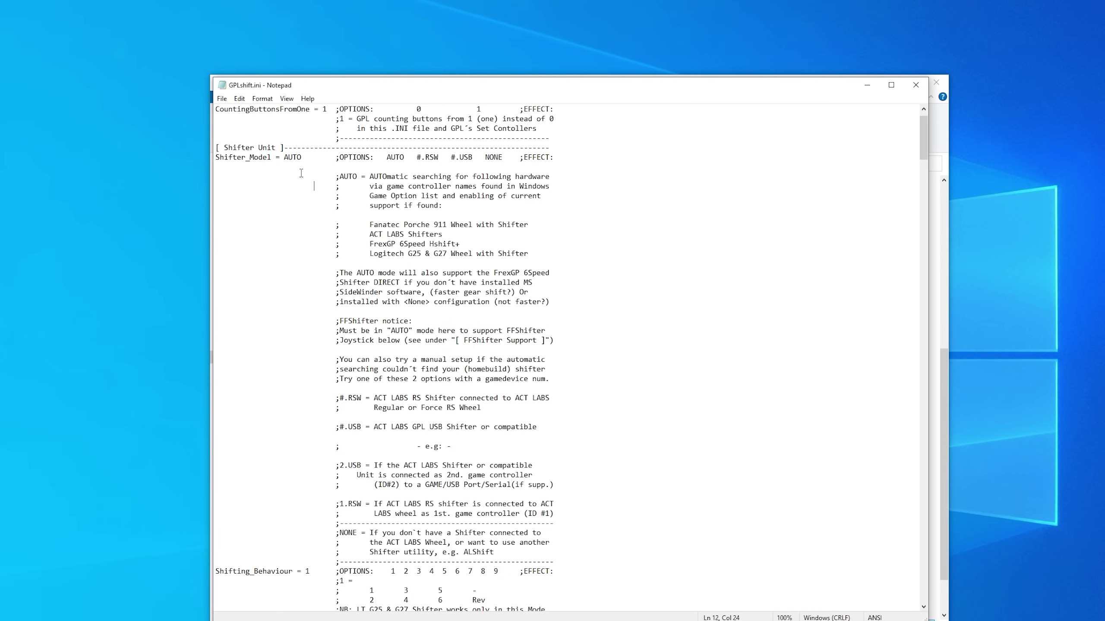
drag(454, 157, 473, 182)
scroll(467, 183, up, 1)
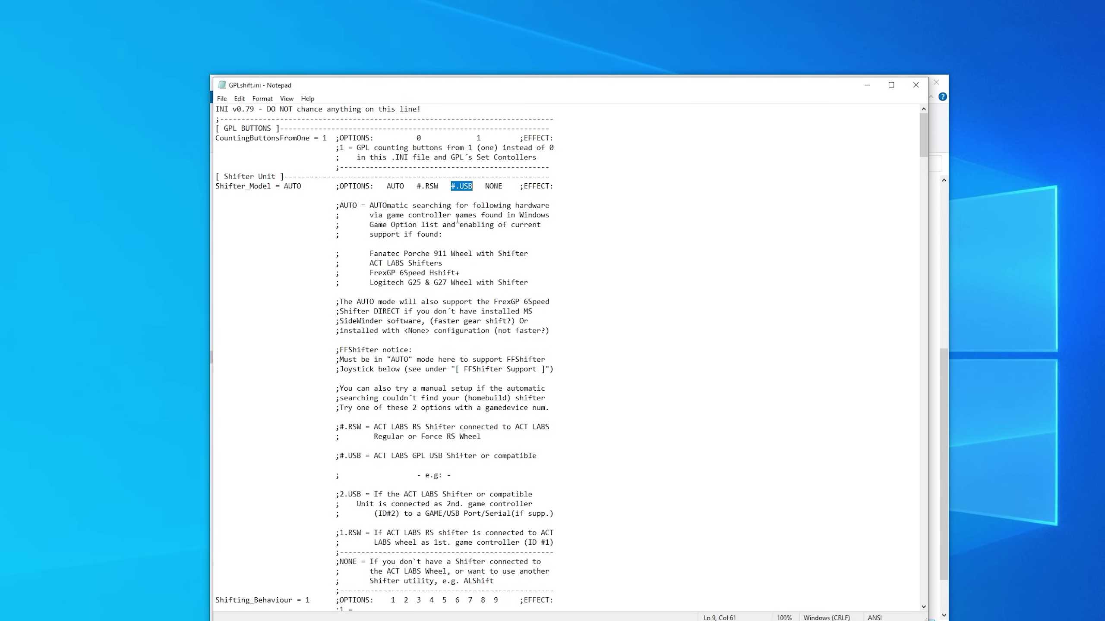
Step: Check the order of the wheel base and the T500 RS Gear Shift in the Windows Game Controllers list
click(287, 186)
double_click(288, 186)
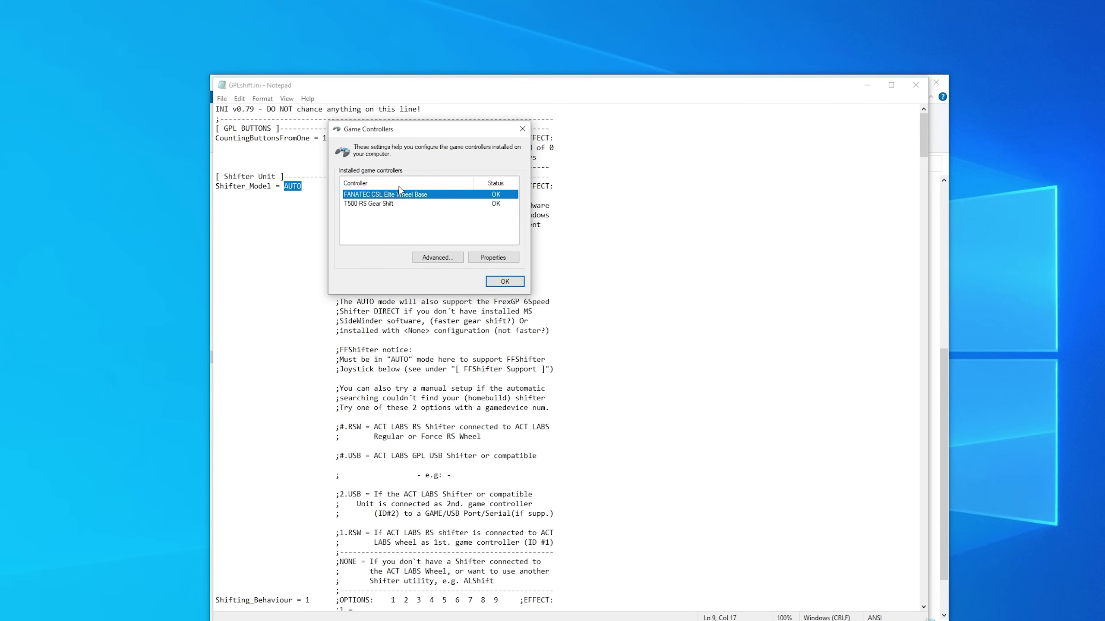
click(393, 204)
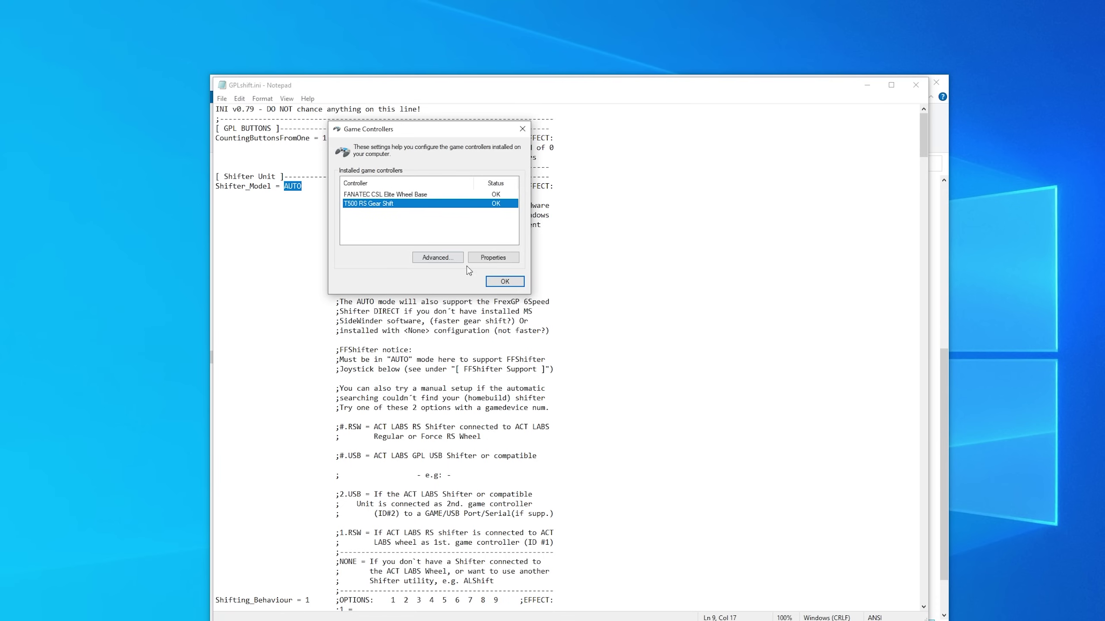
click(500, 281)
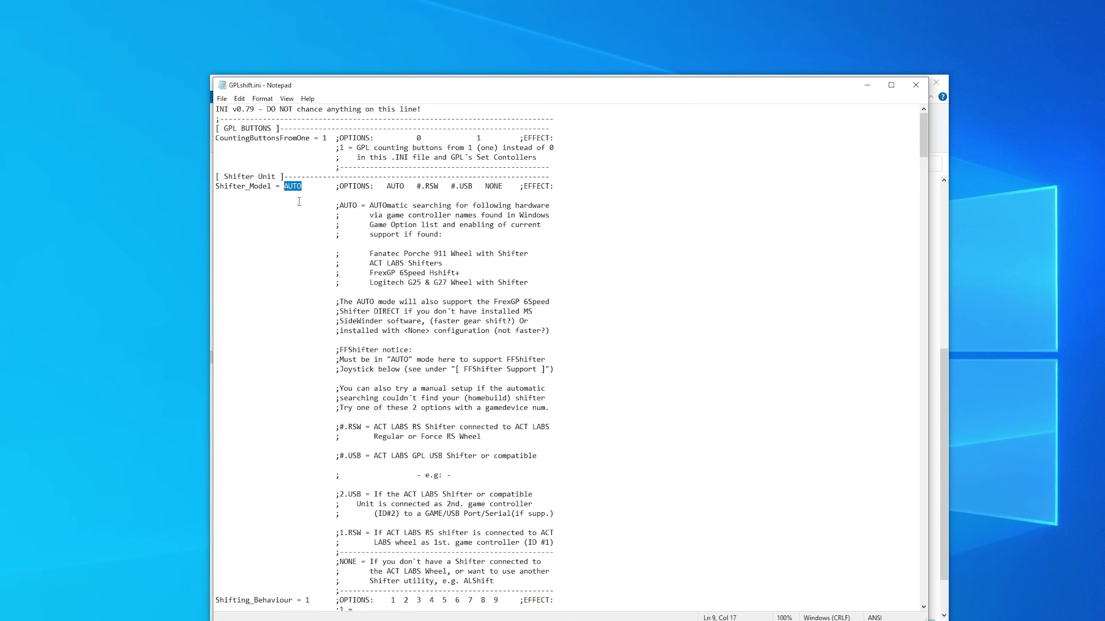
Step: Set Shifter_Model to 2.USB in GPLshift.ini
double_click(294, 186)
click(295, 186)
double_click(294, 186)
click(294, 186)
drag(301, 186, 286, 187)
text(2)
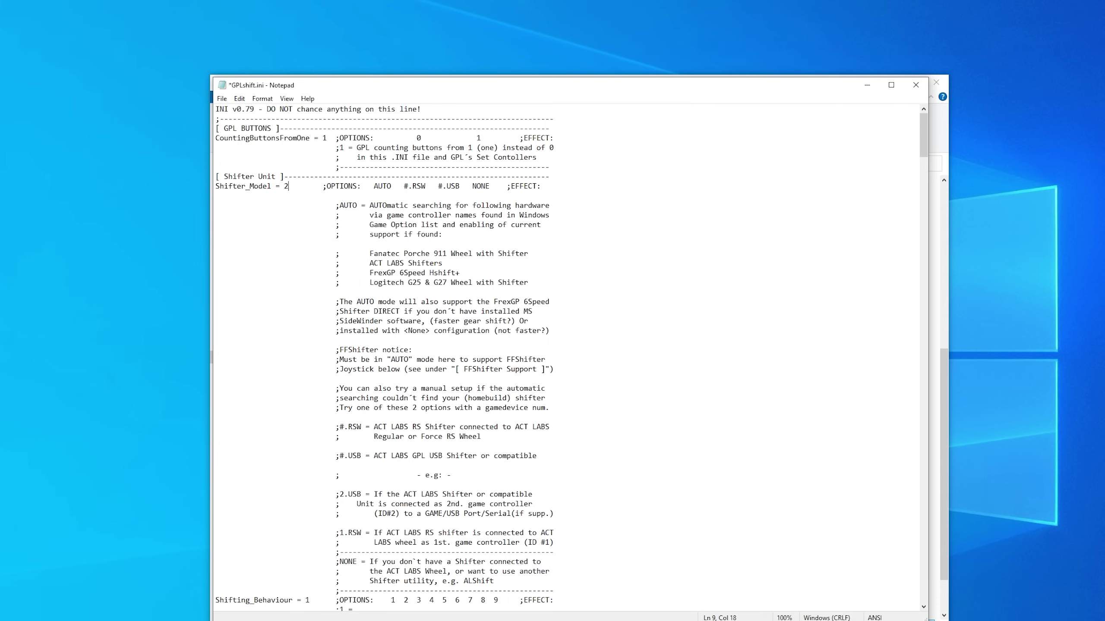
text(.U)
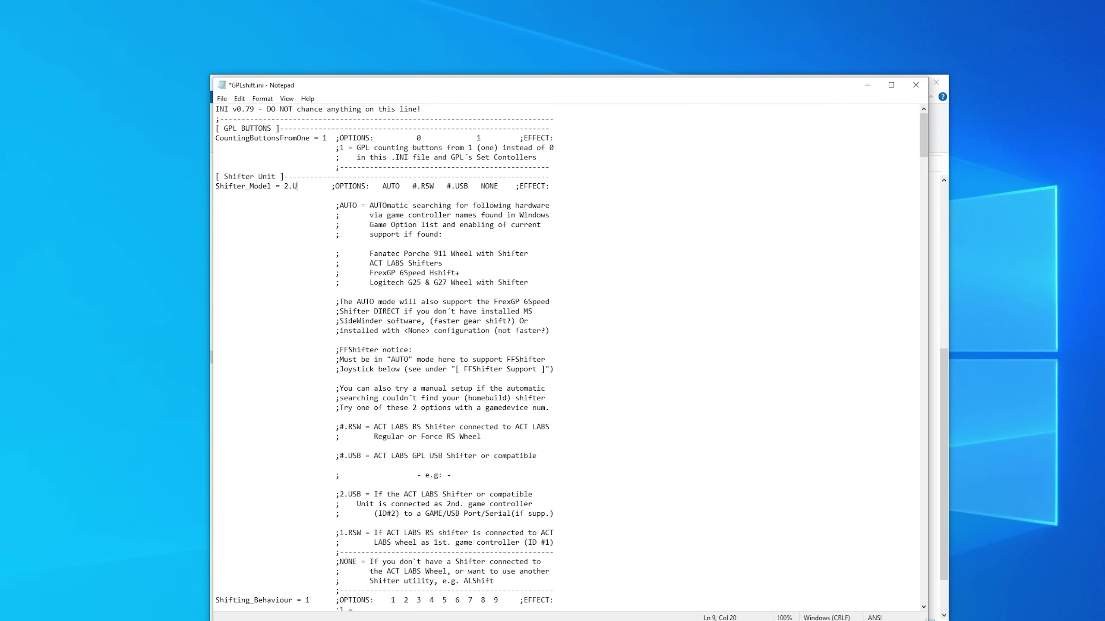
text(SB)
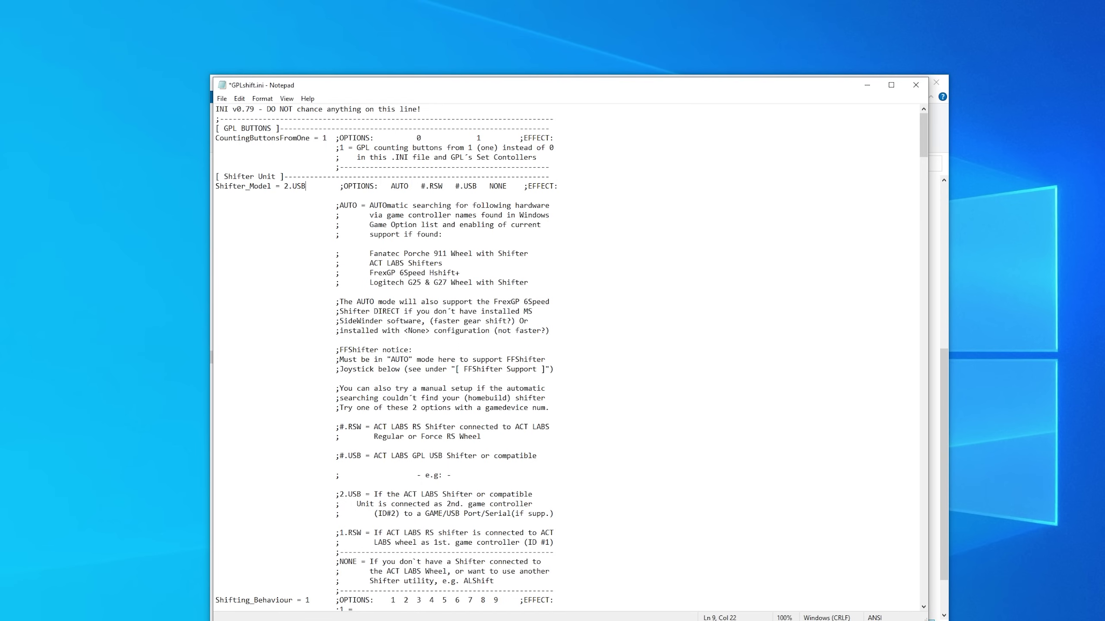
Step: Examine the Shifting_Behaviour options and their gear layouts in GPLshift.ini
scroll(299, 332, down, 6)
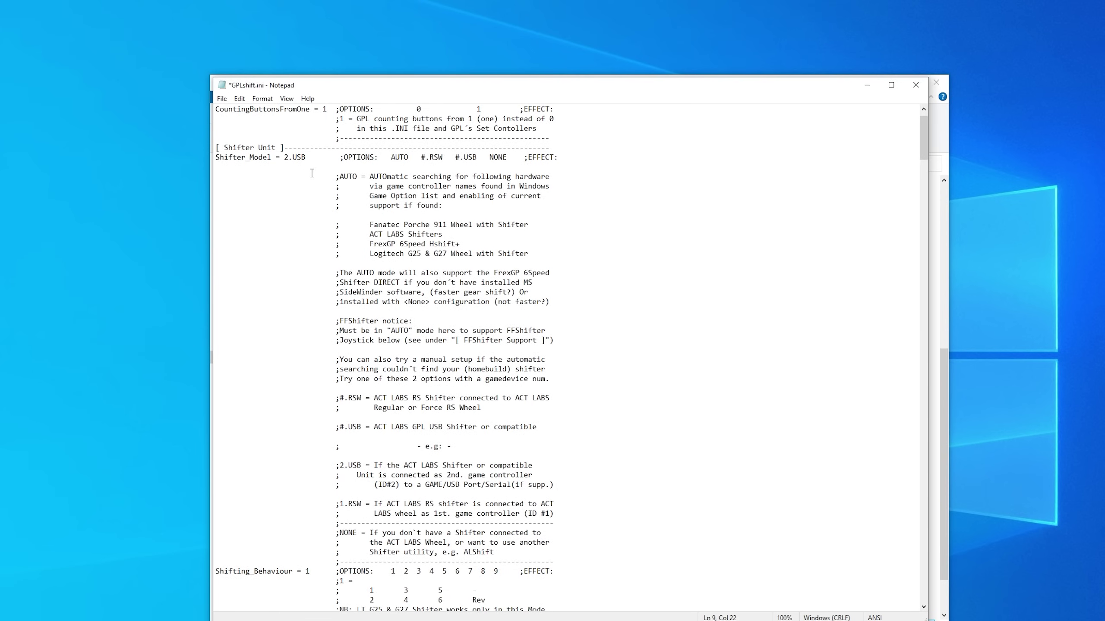
scroll(299, 333, down, 5)
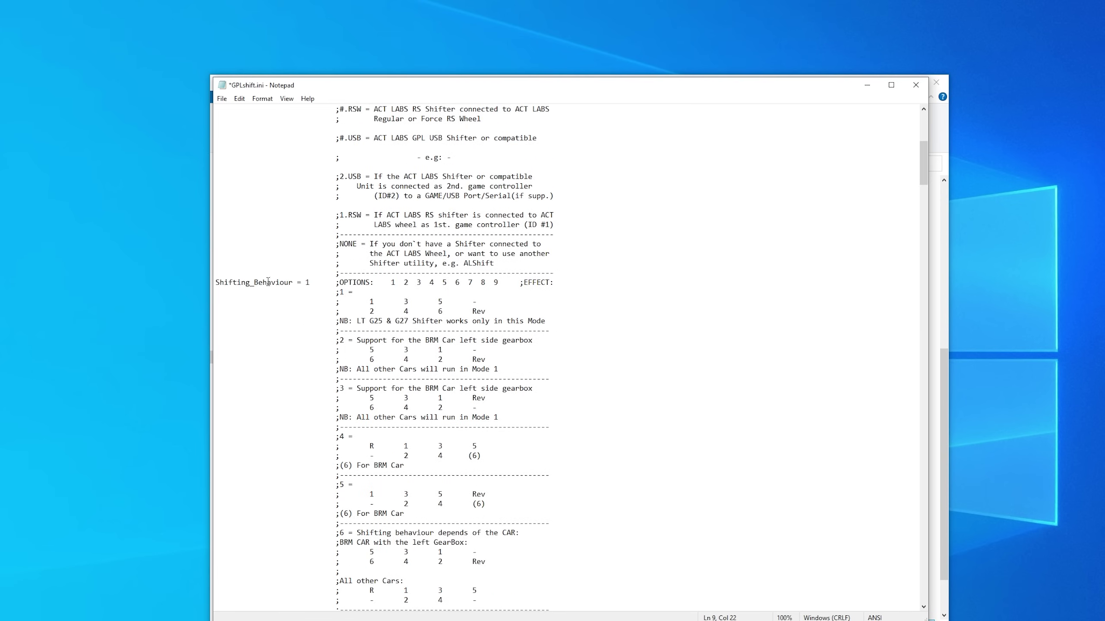
scroll(295, 306, down, 1)
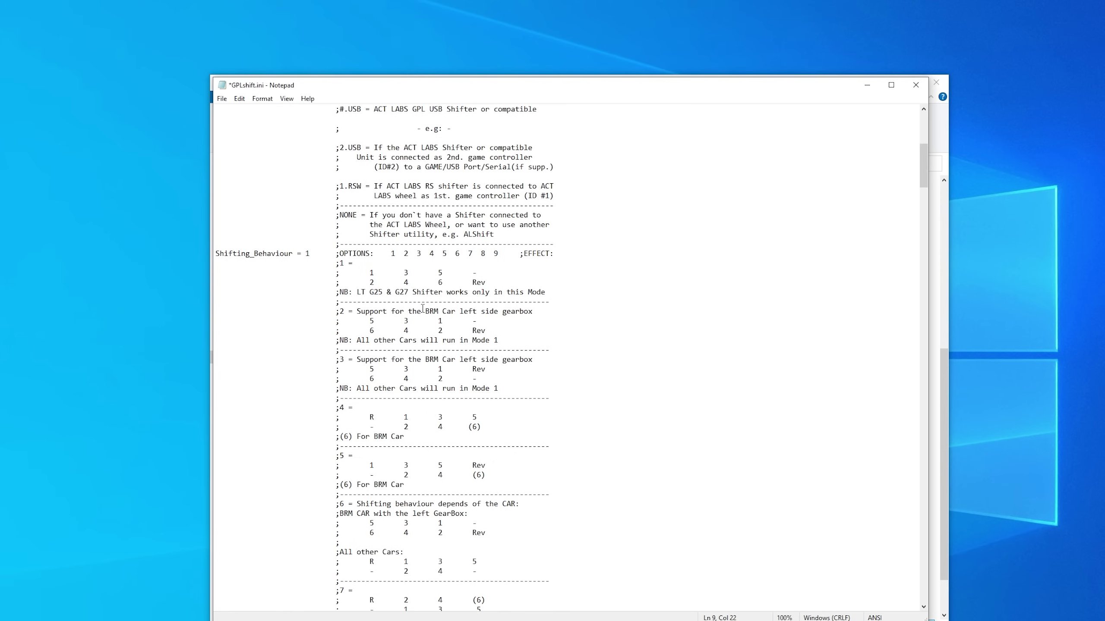
scroll(422, 308, down, 2)
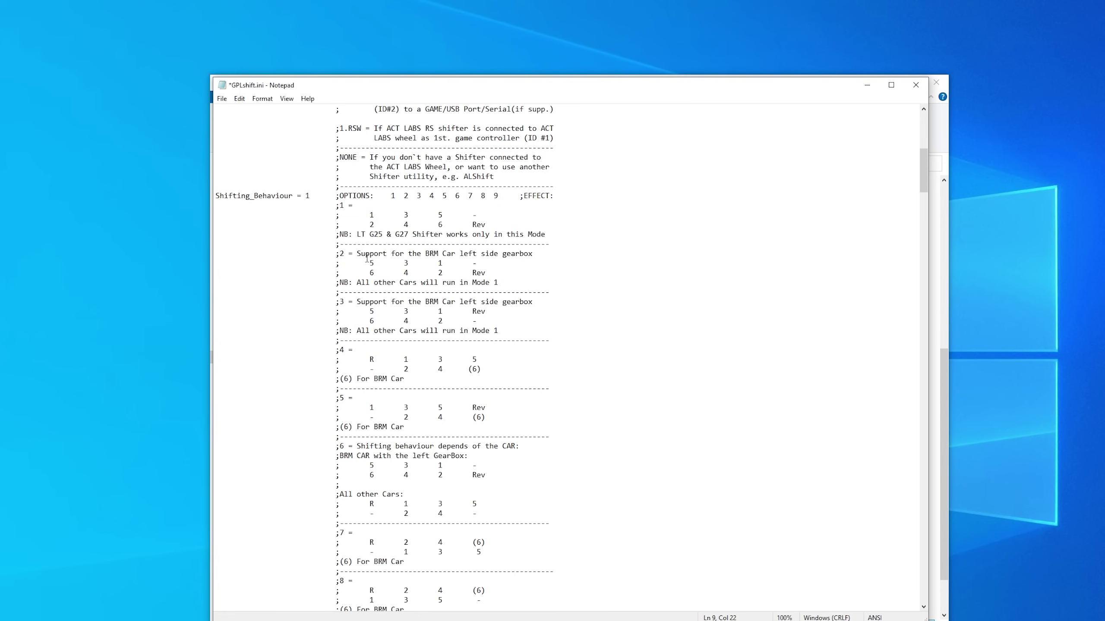
drag(362, 214, 383, 224)
click(397, 224)
double_click(430, 253)
double_click(308, 196)
Step: Set Clutch_Threshold to 8 in the Clutch Device section, then save and close GPLshift.ini
scroll(361, 234, down, 20)
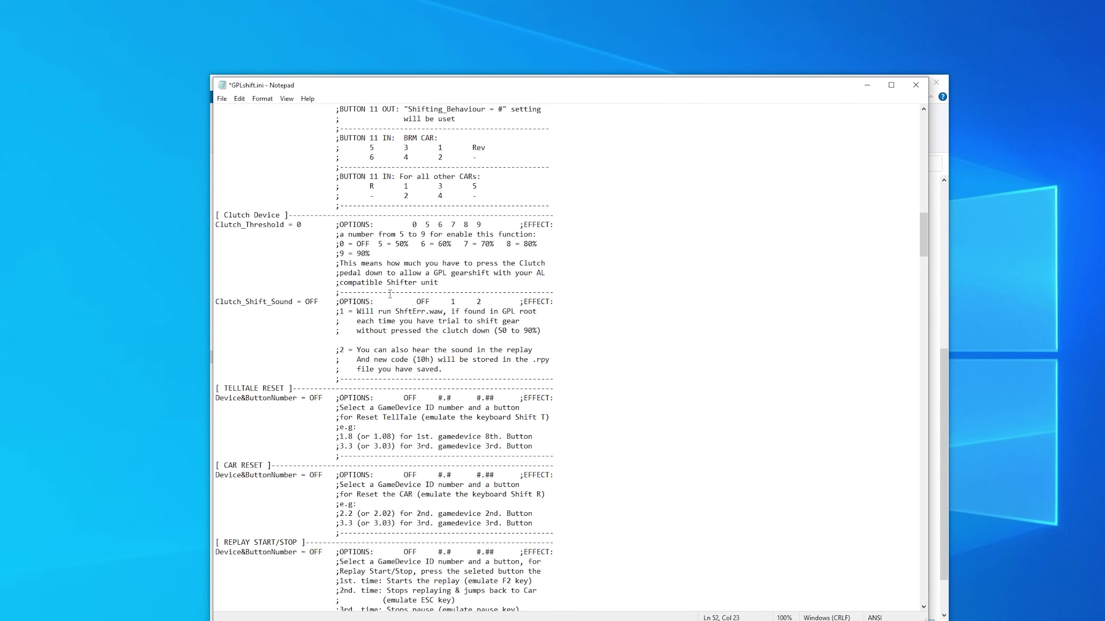
double_click(299, 224)
text(8)
click(312, 231)
click(222, 98)
click(244, 145)
click(916, 86)
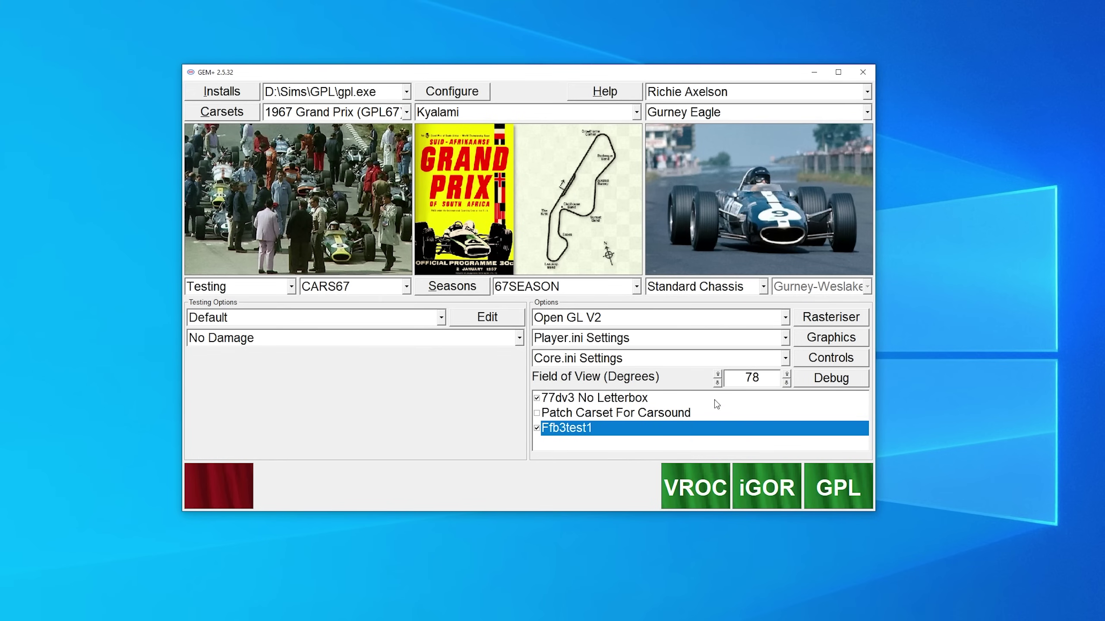
Step: In the GEM+ force feedback settings, set latency to 0, damping to 0 and maximum force to 500, and accept them
click(850, 365)
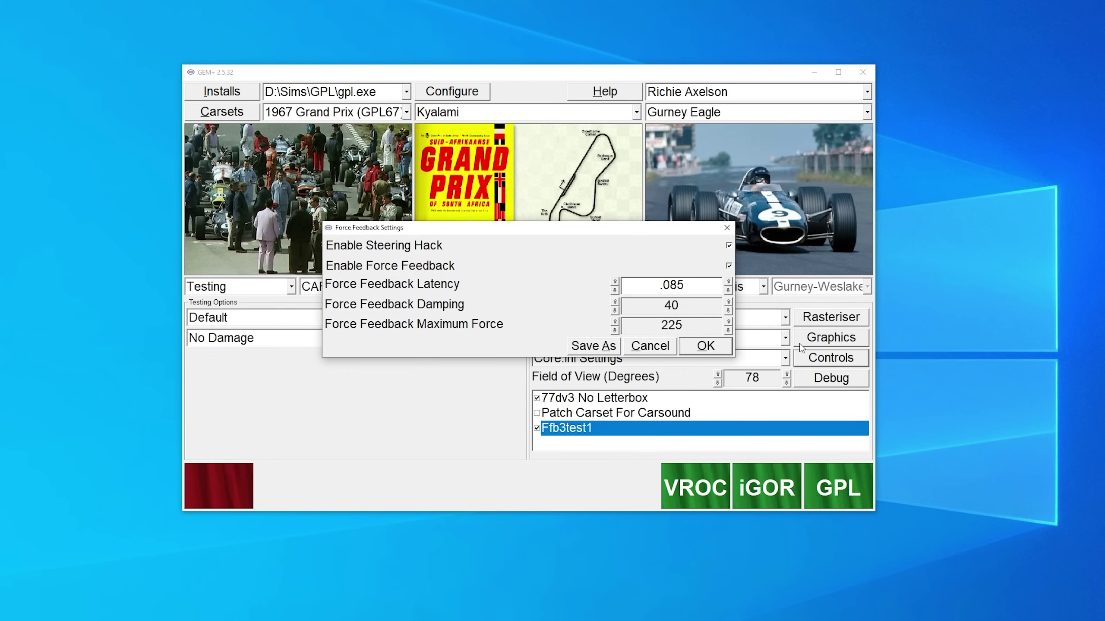
click(727, 246)
key(Tab)
click(685, 291)
click(685, 309)
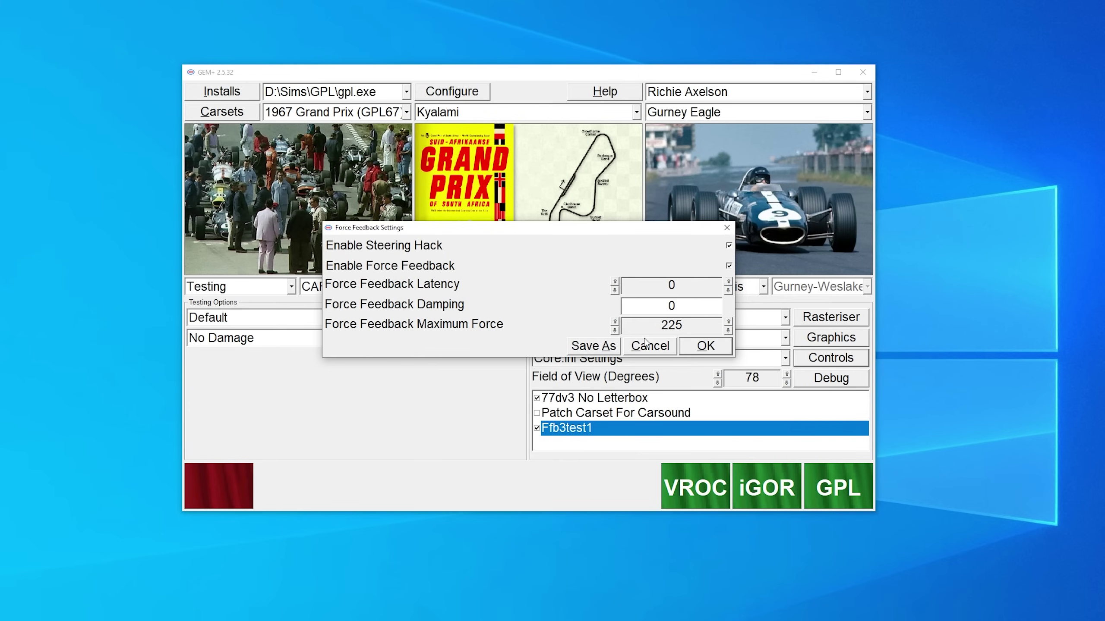
click(654, 329)
double_click(657, 326)
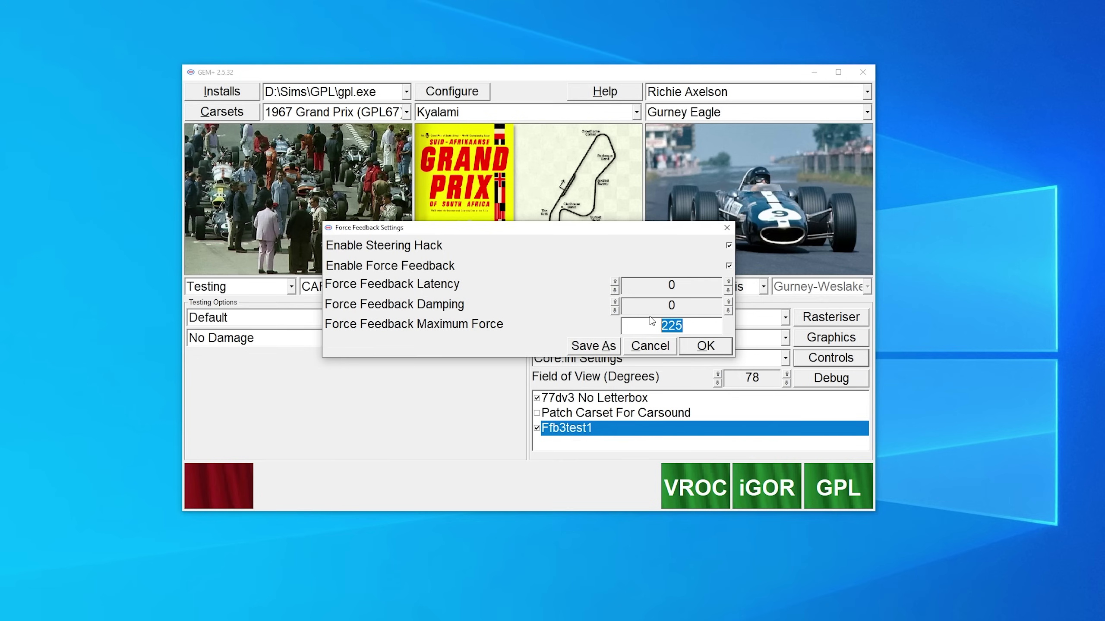
text(500)
key(Return)
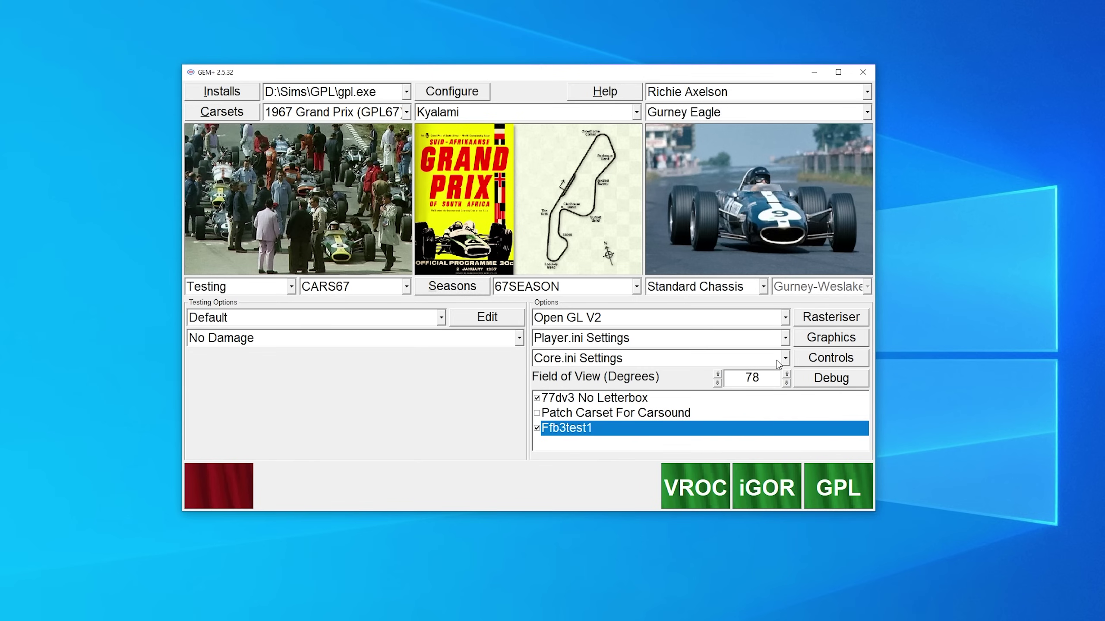
Step: Launch Grand Prix Legends from GEM+ and go to the joystick calibration in the game's options
click(839, 497)
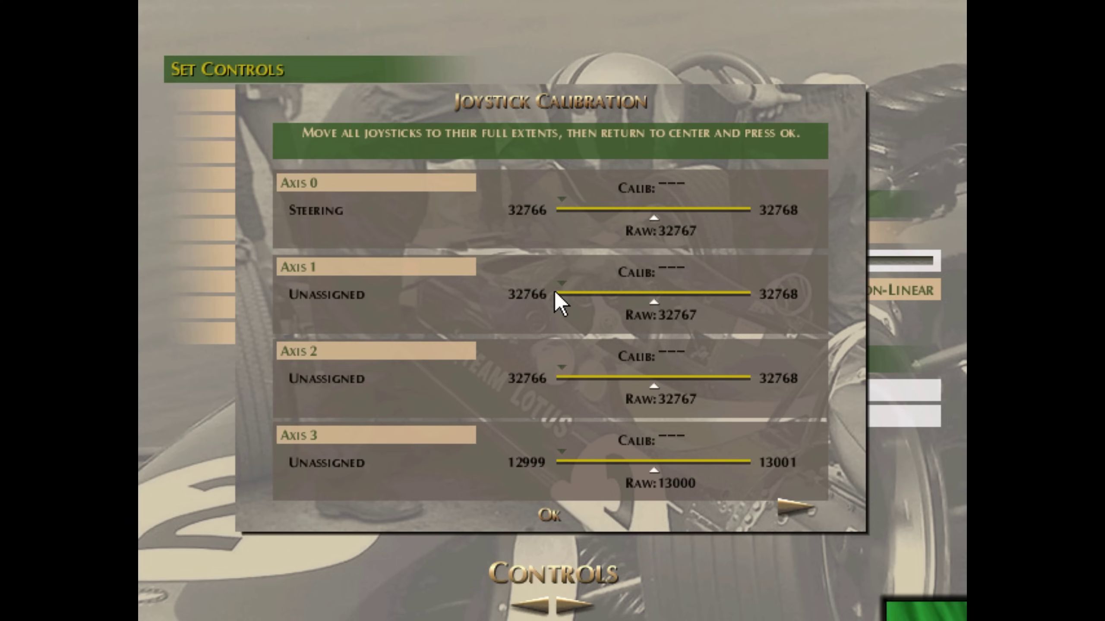
key(Return)
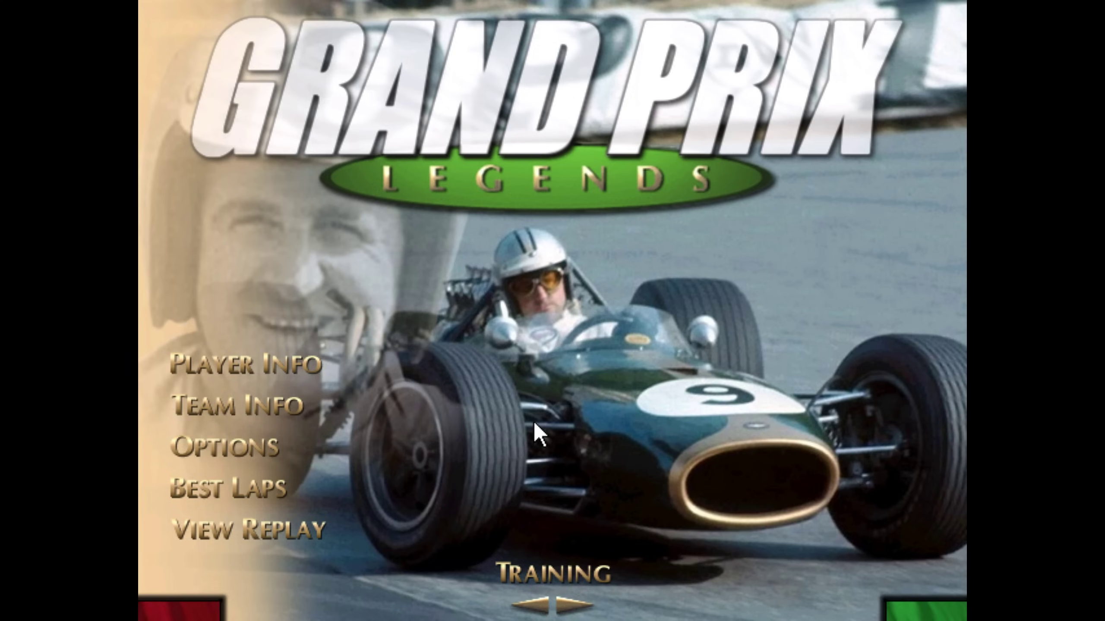
click(228, 448)
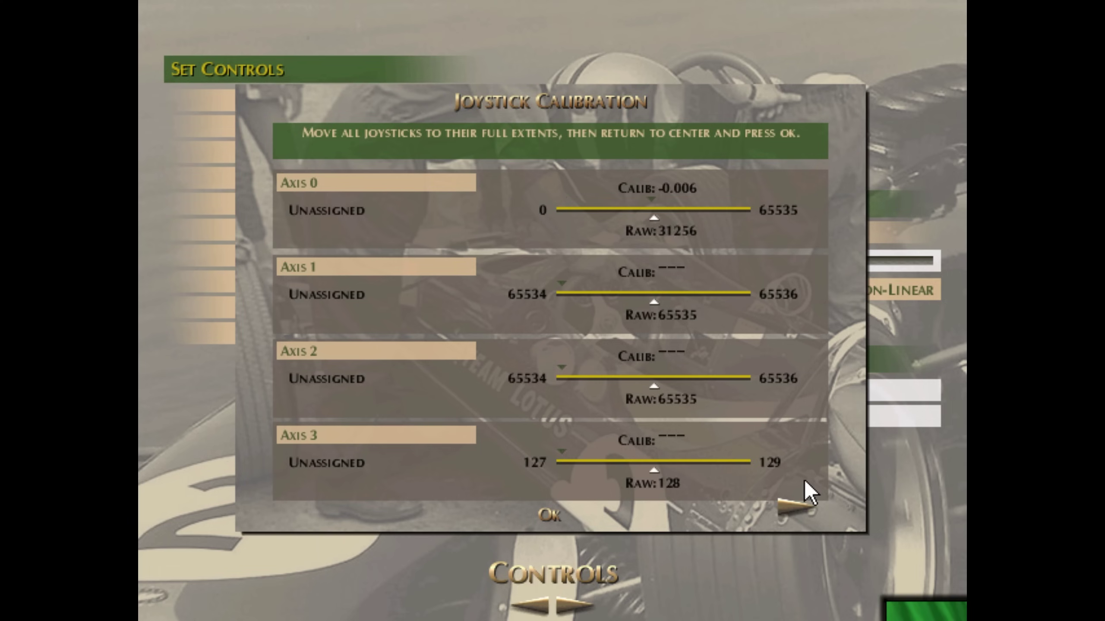
Step: Calibrate the wheel and pedal axes across the joystick calibration pages and accept the calibration
click(798, 511)
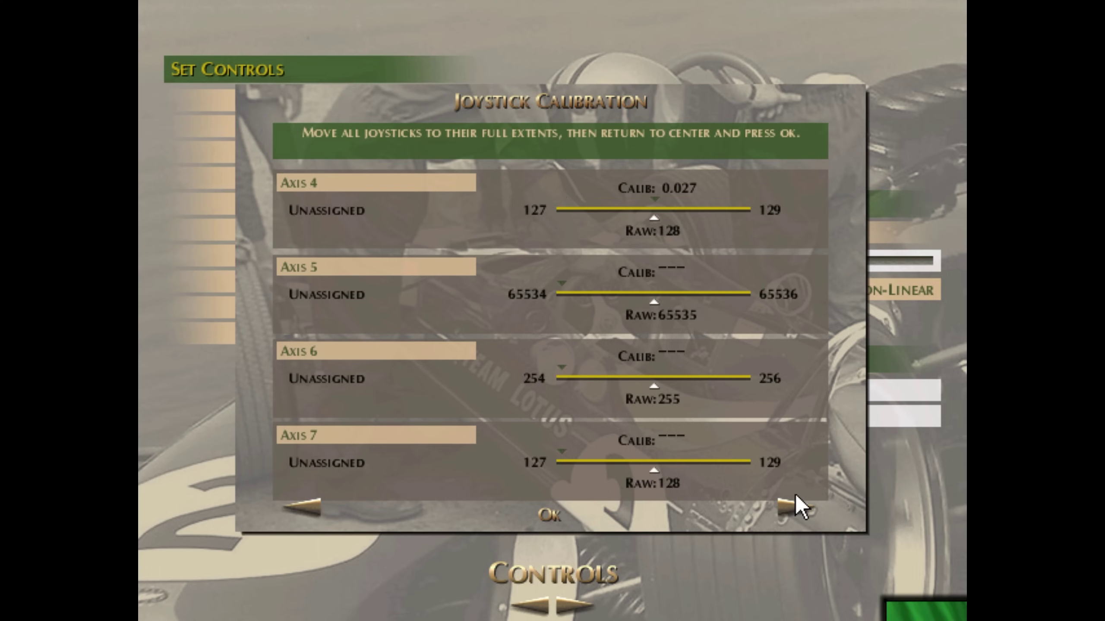
click(796, 510)
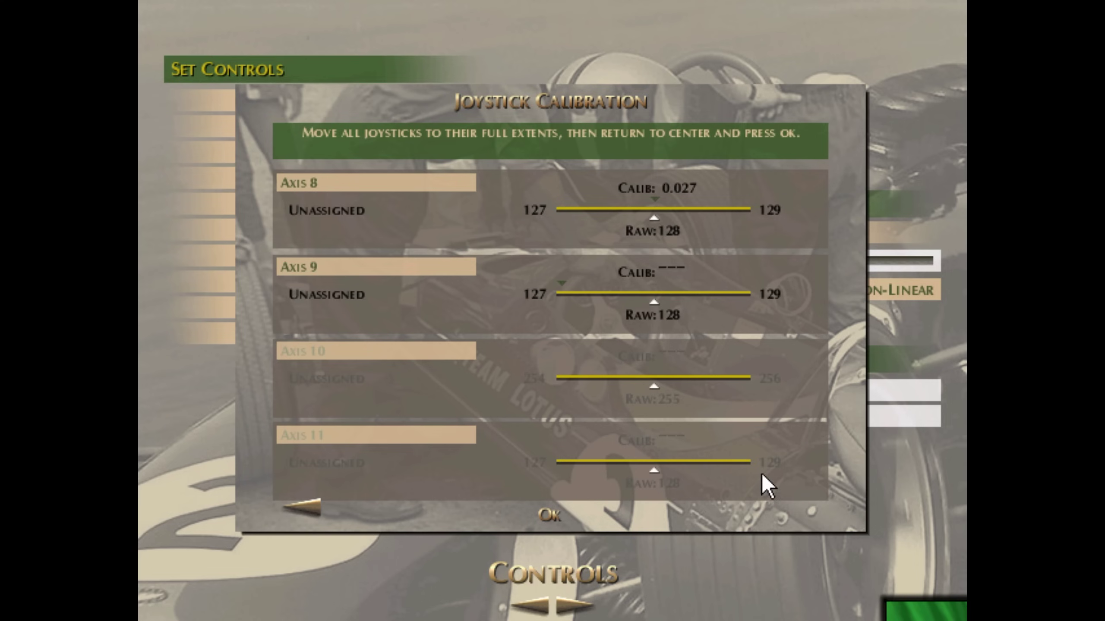
click(307, 513)
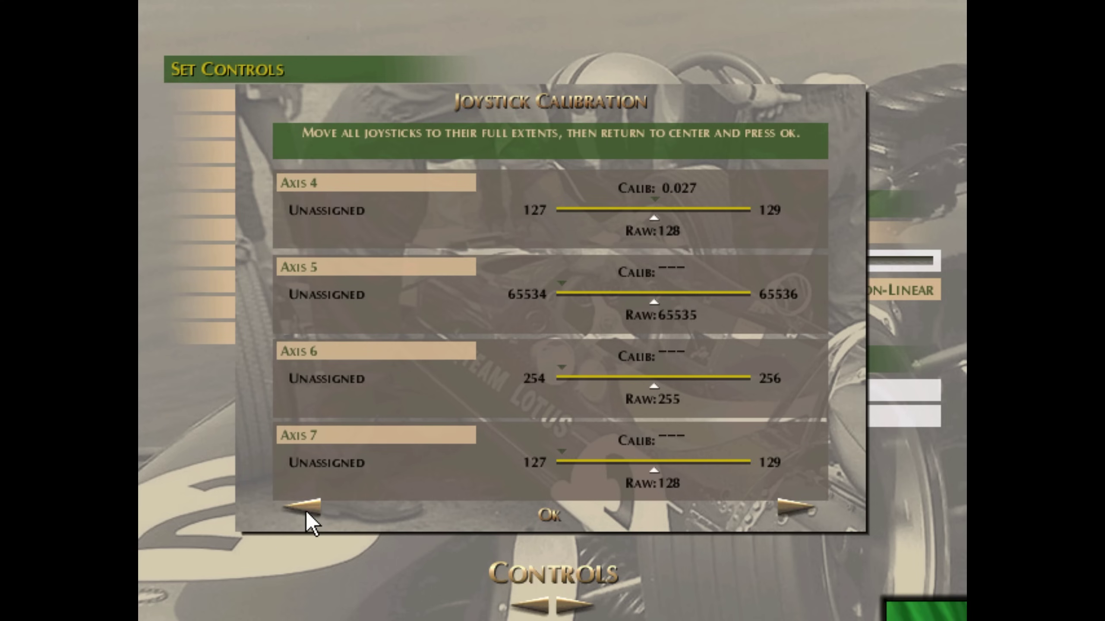
click(306, 512)
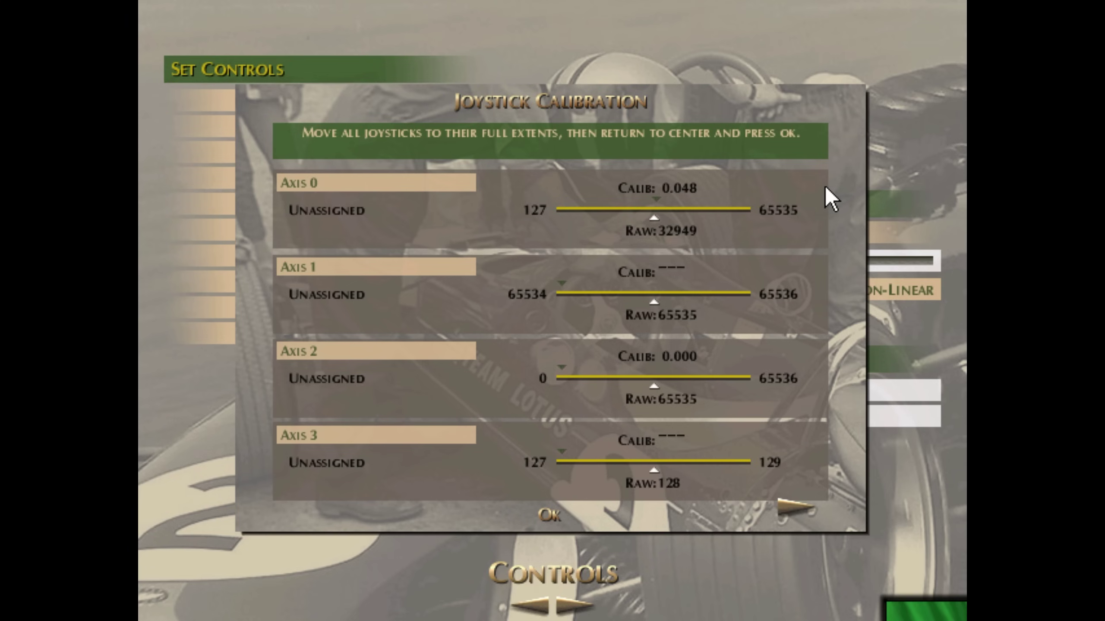
click(797, 515)
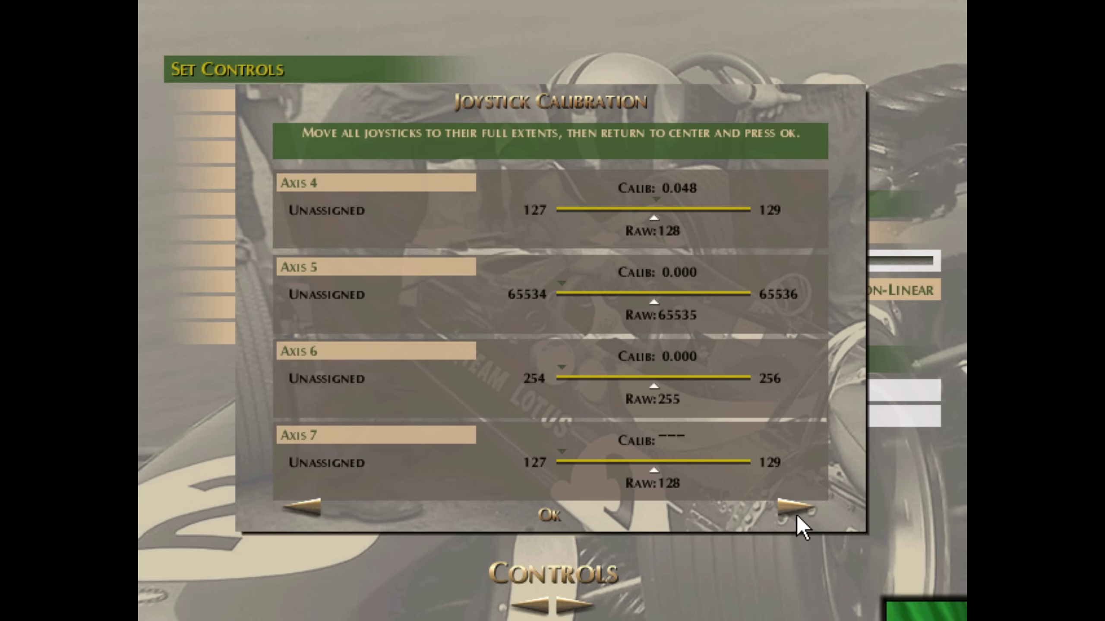
click(309, 511)
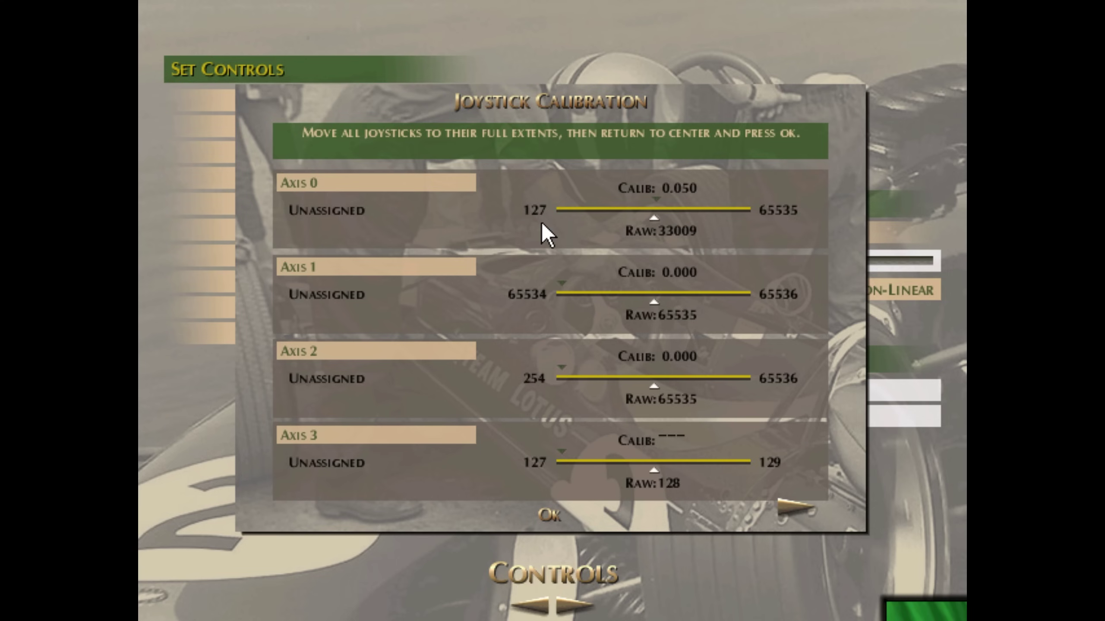
click(549, 515)
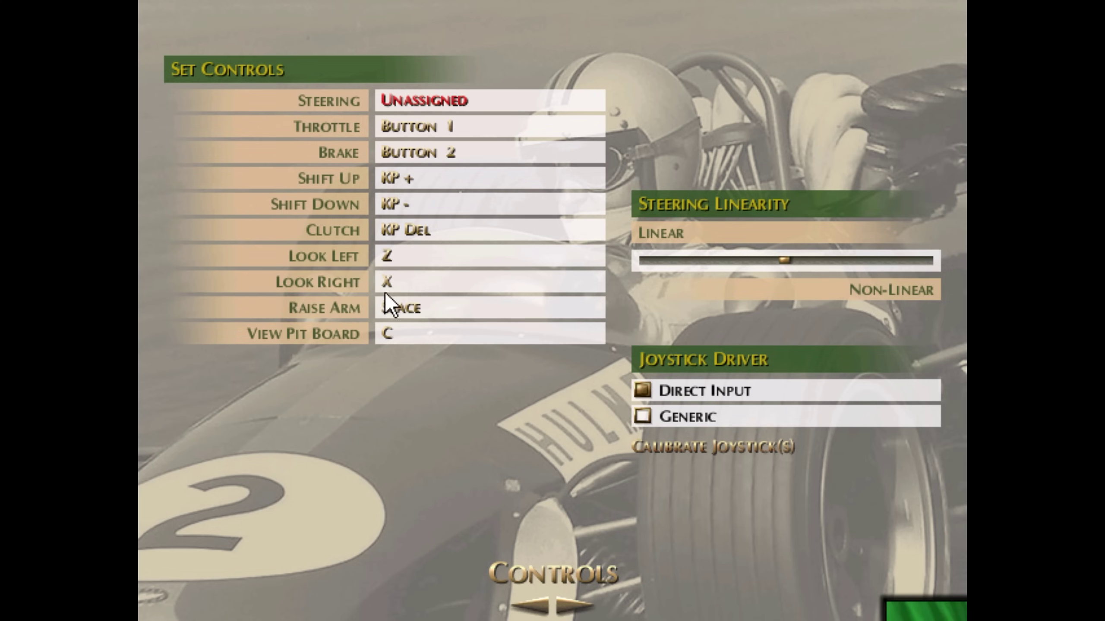
Step: Assign steering to Axis 0, throttle to Axis 2, brake to Axis 5 and clutch to Axis 1 in the game's controls
click(418, 100)
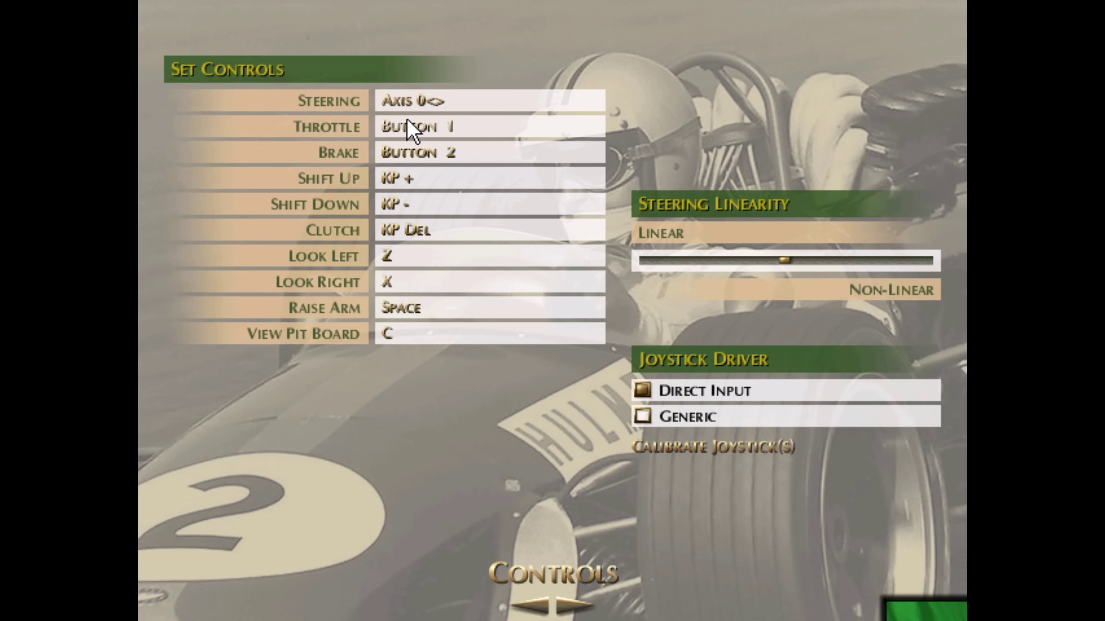
click(406, 129)
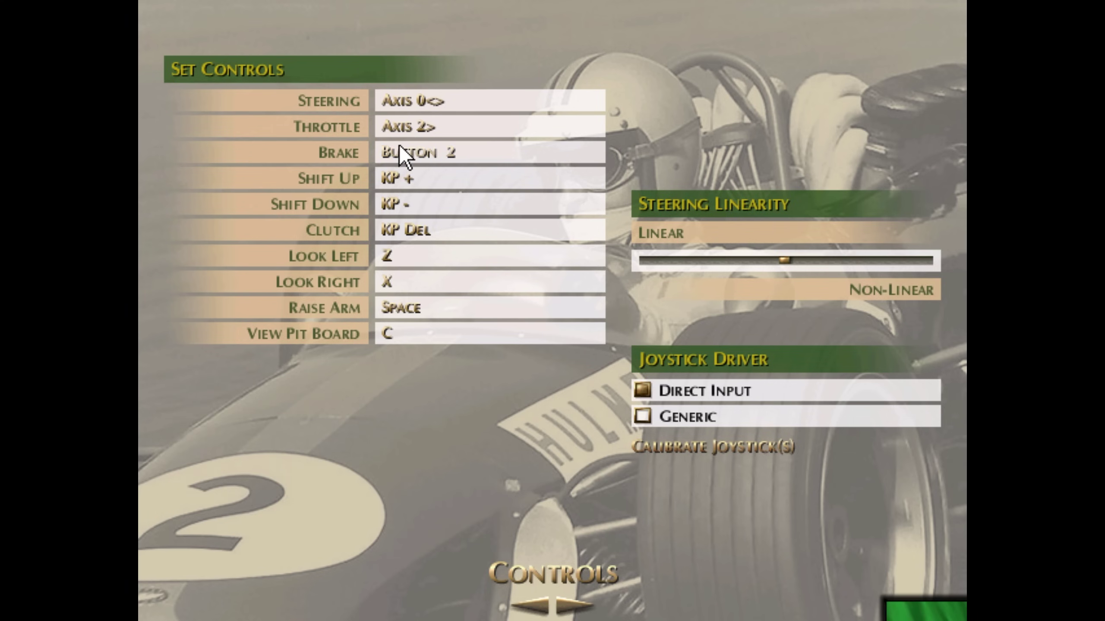
click(396, 152)
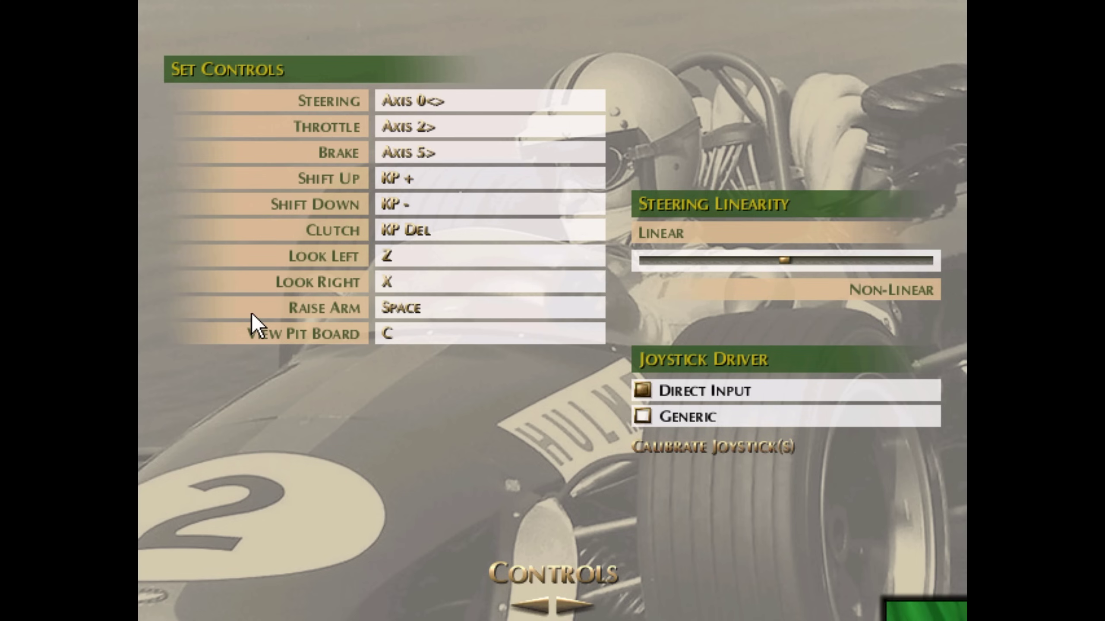
click(410, 230)
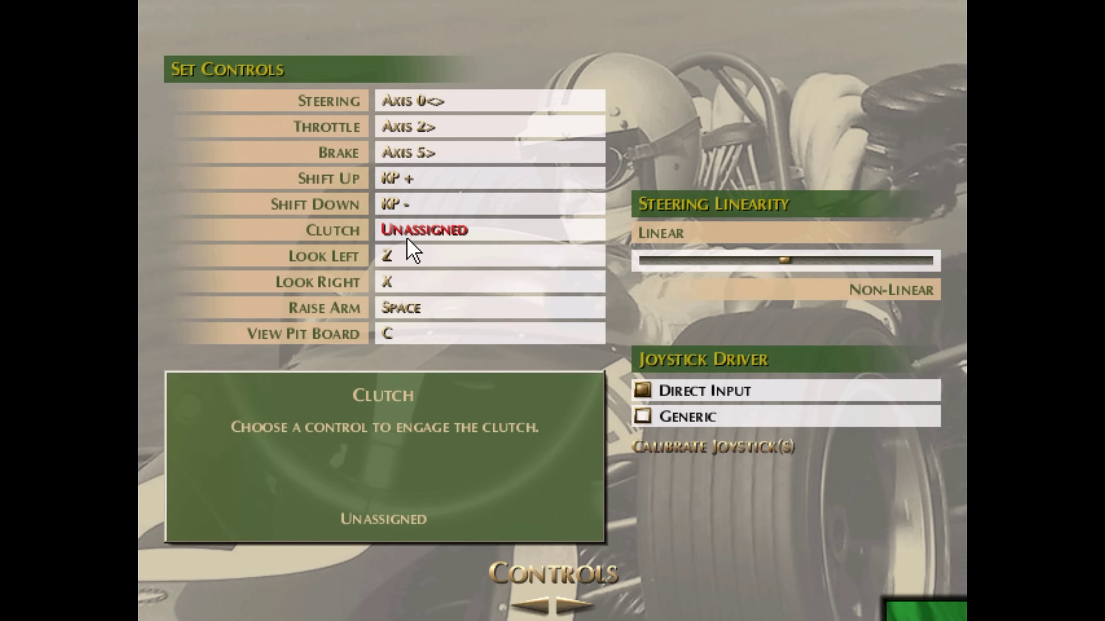
Step: Assign Look Left to Button 10, Look Right to Button 2, Raise Arm to Button 11 and View Pit Board to Button 9, with fully linear steering
click(388, 257)
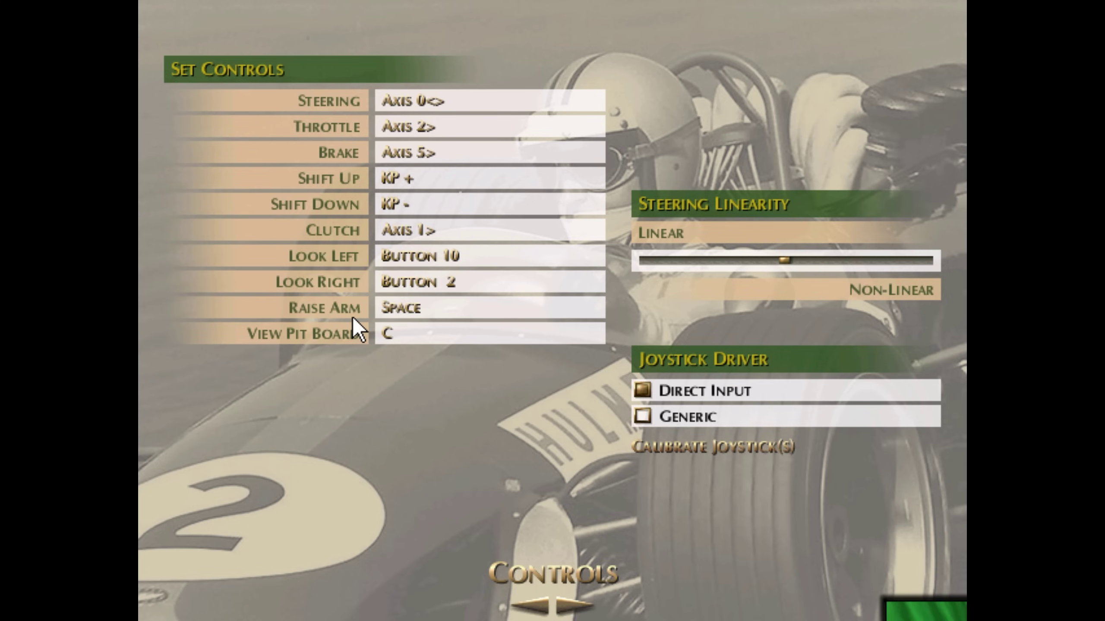
click(389, 312)
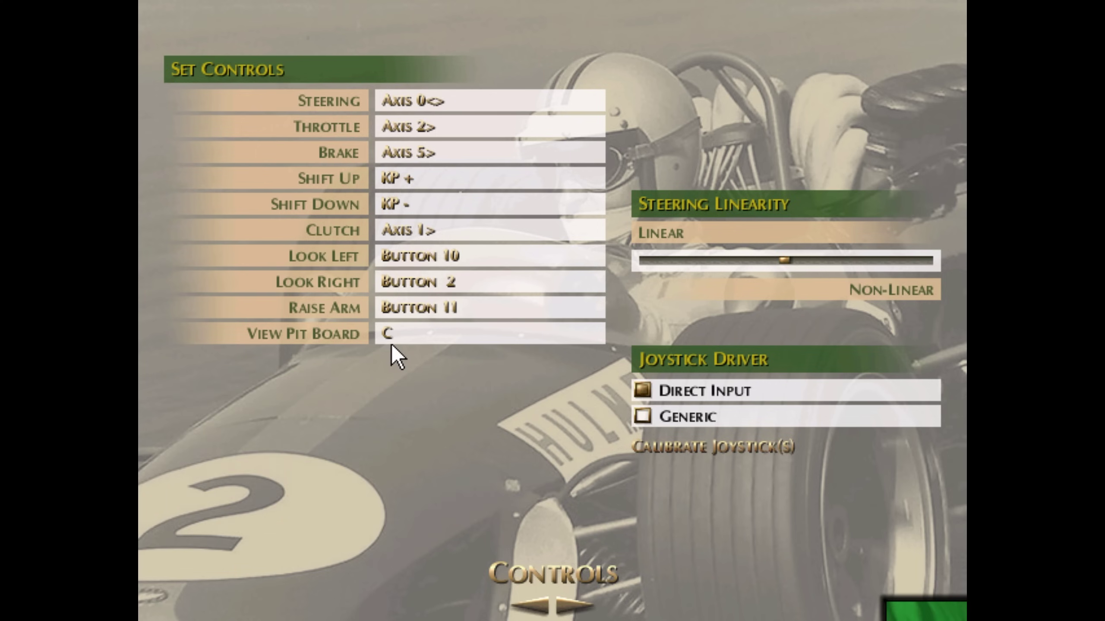
click(385, 335)
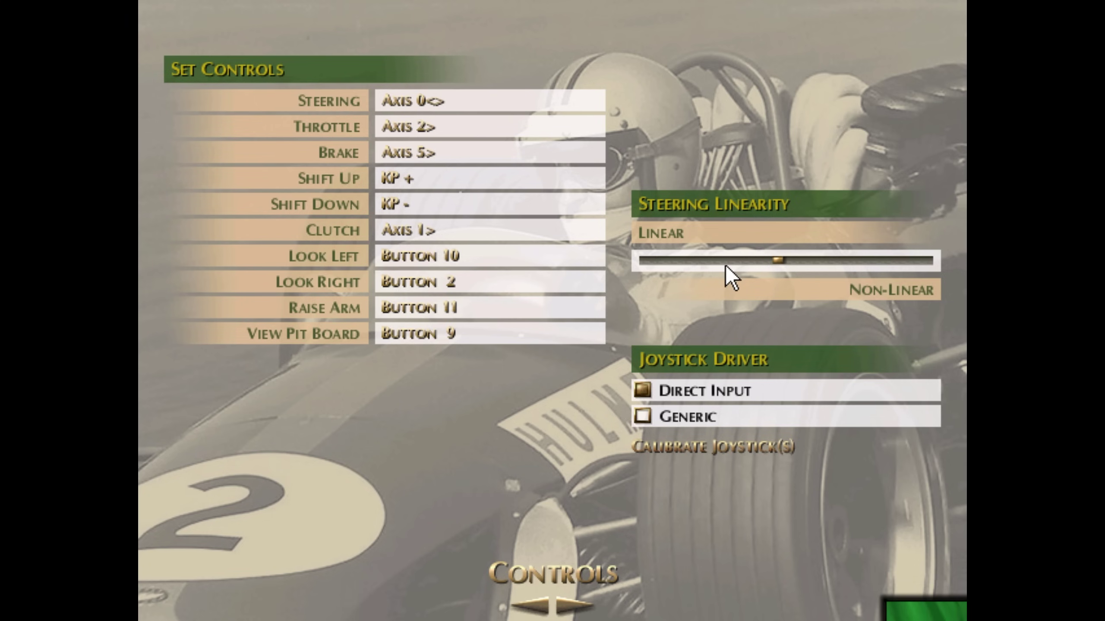
drag(696, 266, 624, 251)
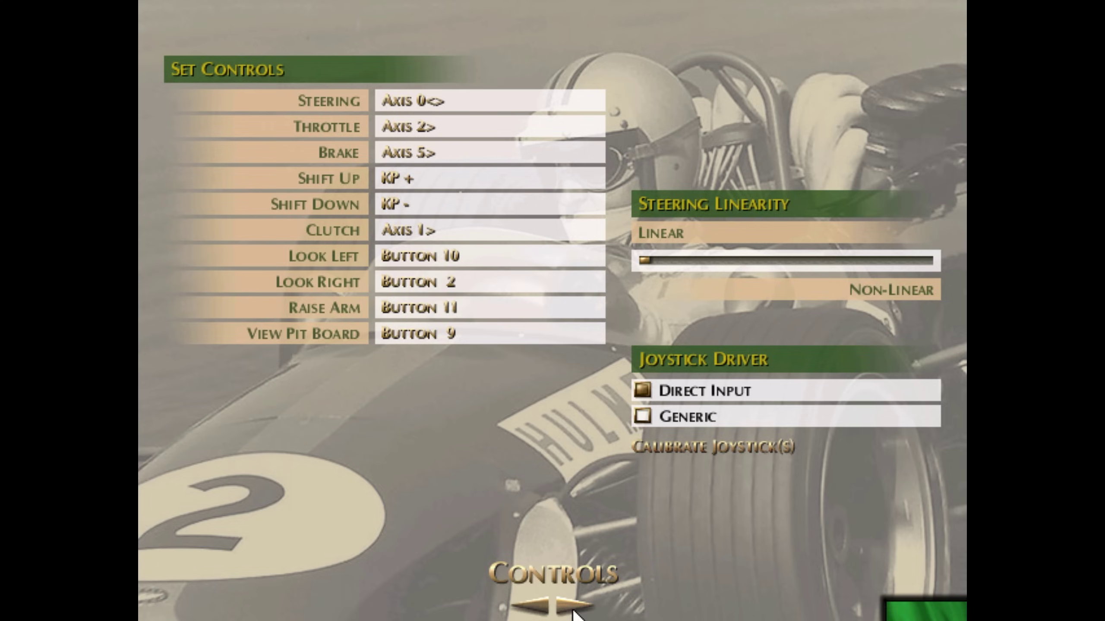
Step: Set the resolution to 3440 x 1440 in the game's graphics options
click(573, 606)
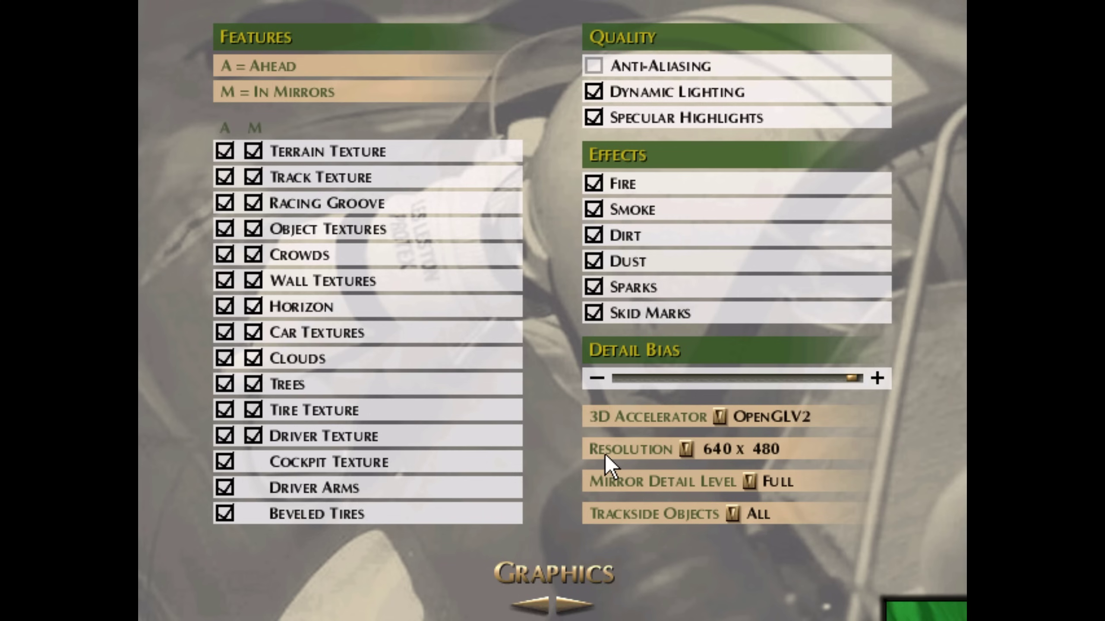
click(682, 449)
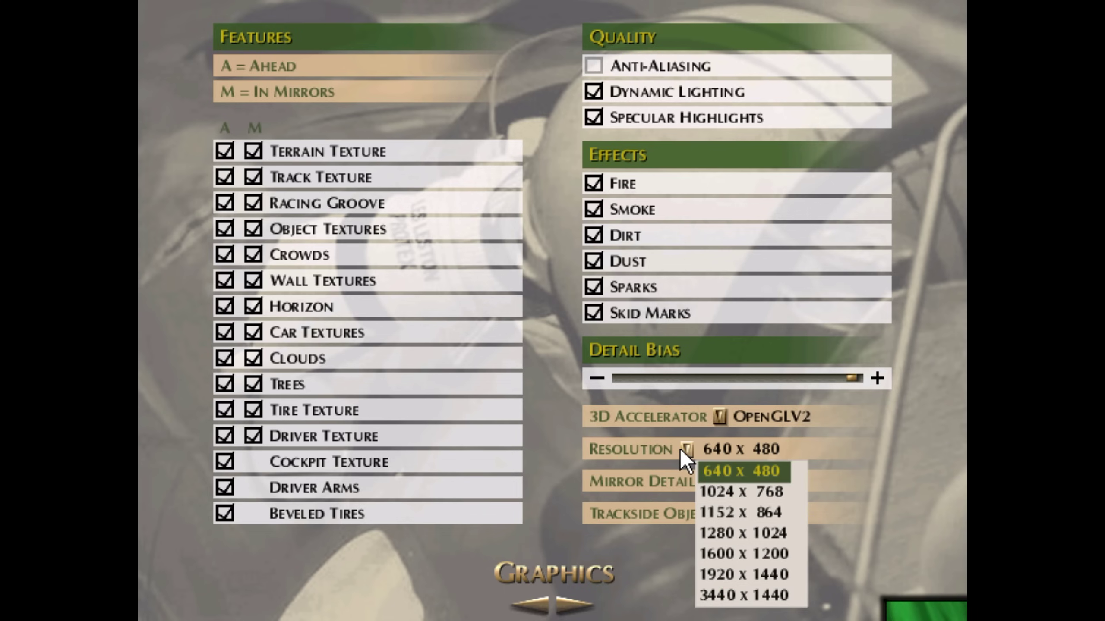
click(711, 595)
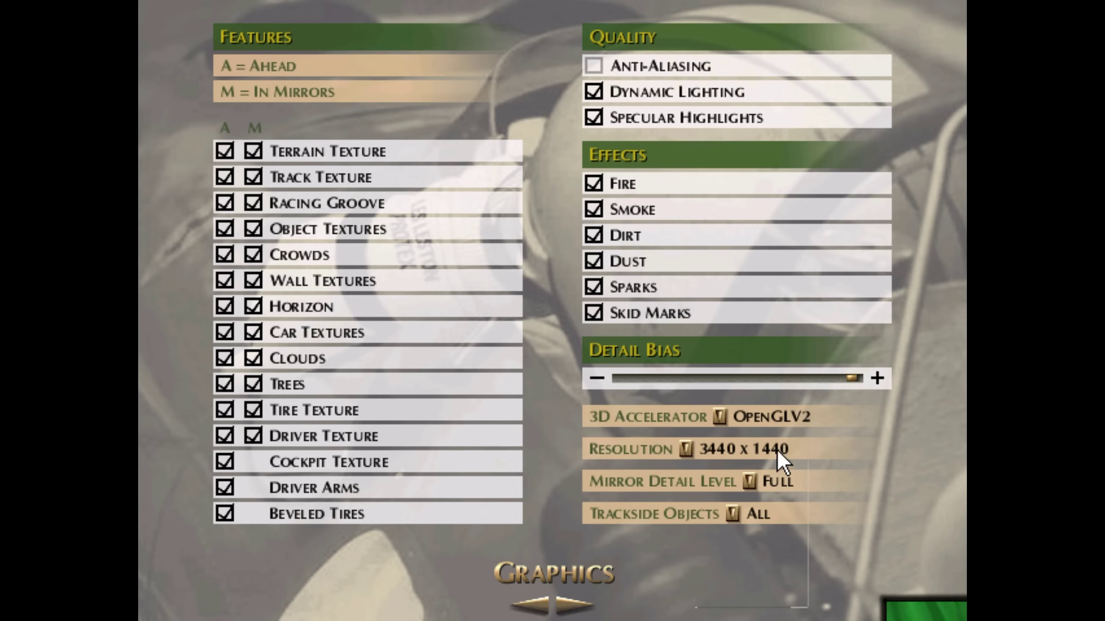
click(684, 451)
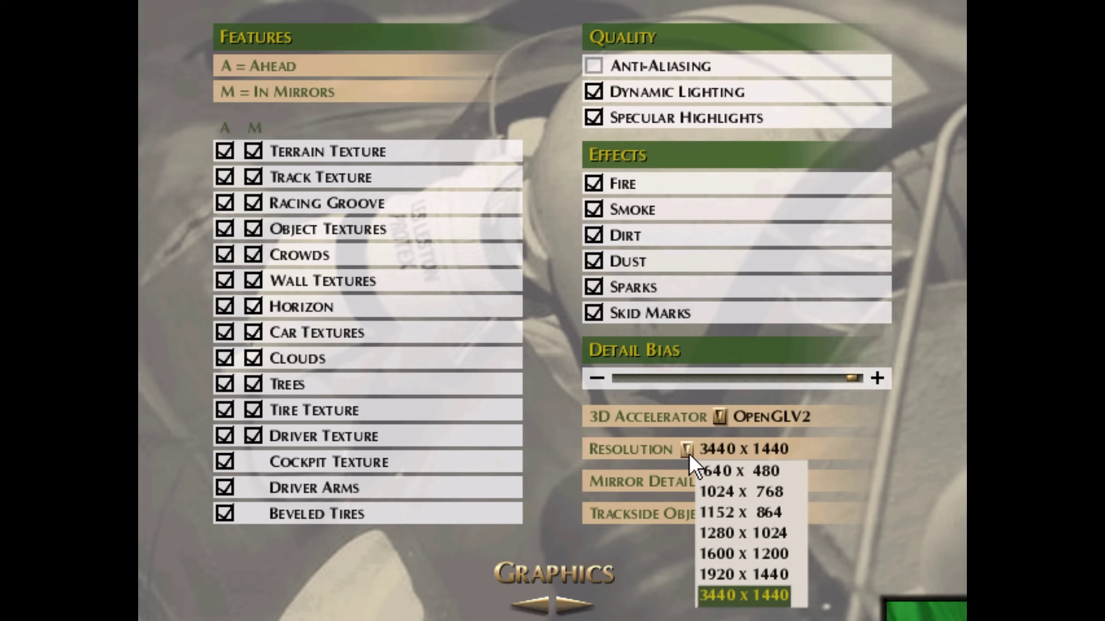
click(727, 596)
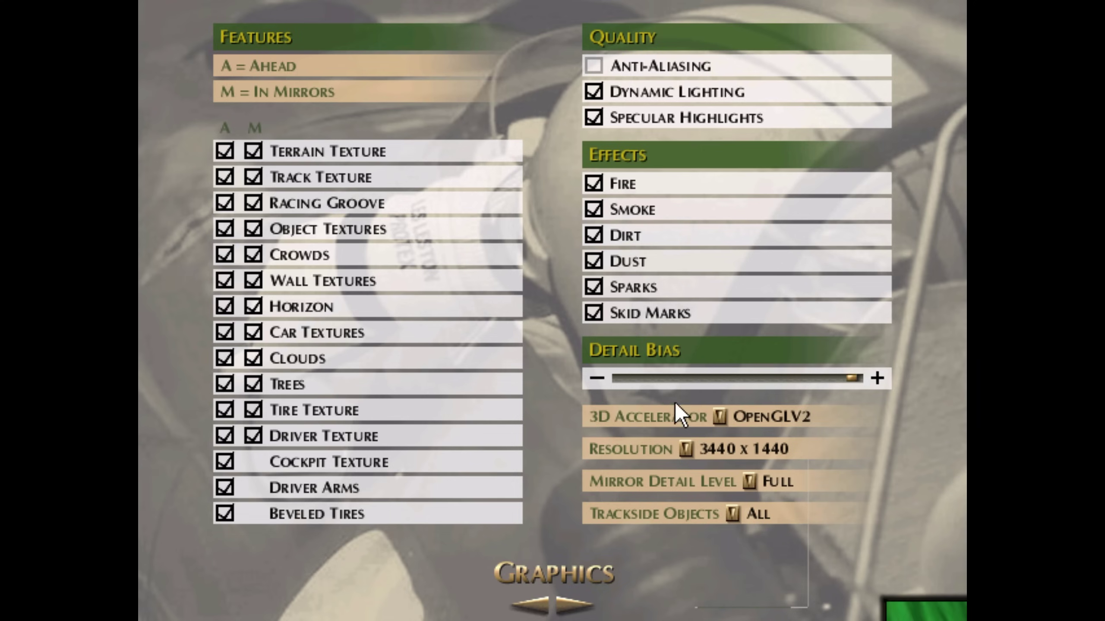
Step: In the sound and gameplay options, set the maximum sounds to 16, lower the volume, and disable Auto View Pit Board and In Car Chat
click(570, 605)
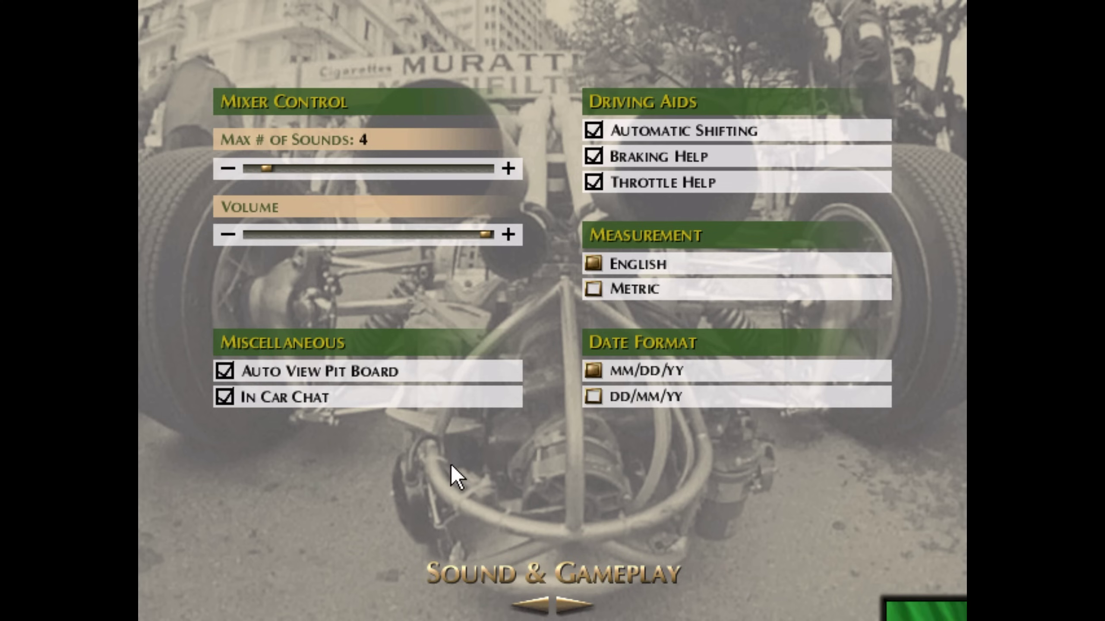
drag(374, 173, 520, 187)
drag(287, 241, 277, 236)
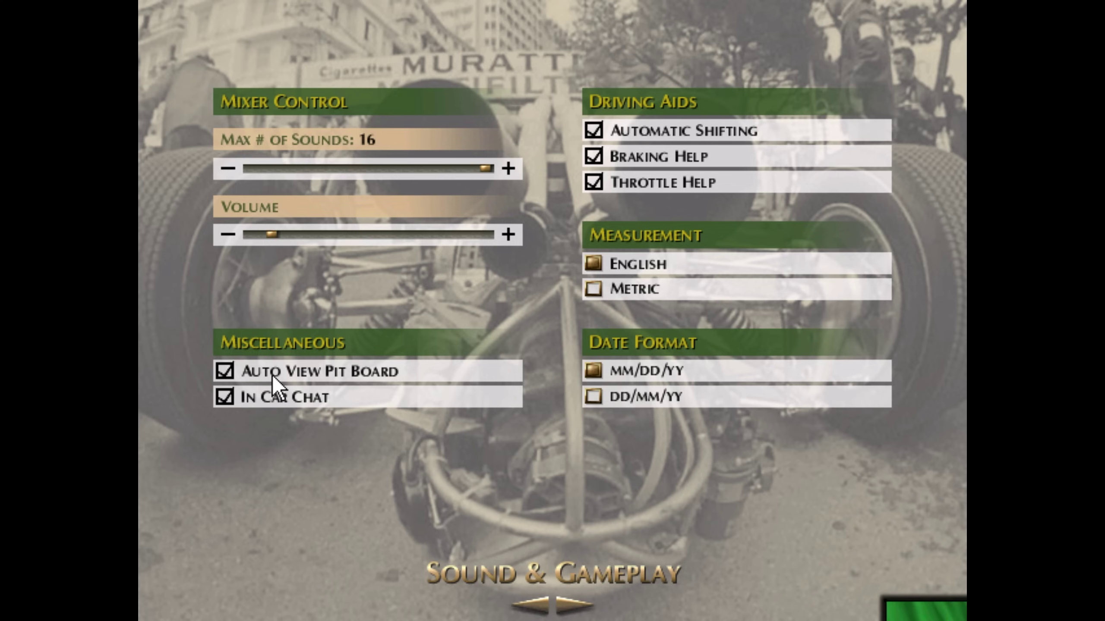
click(224, 372)
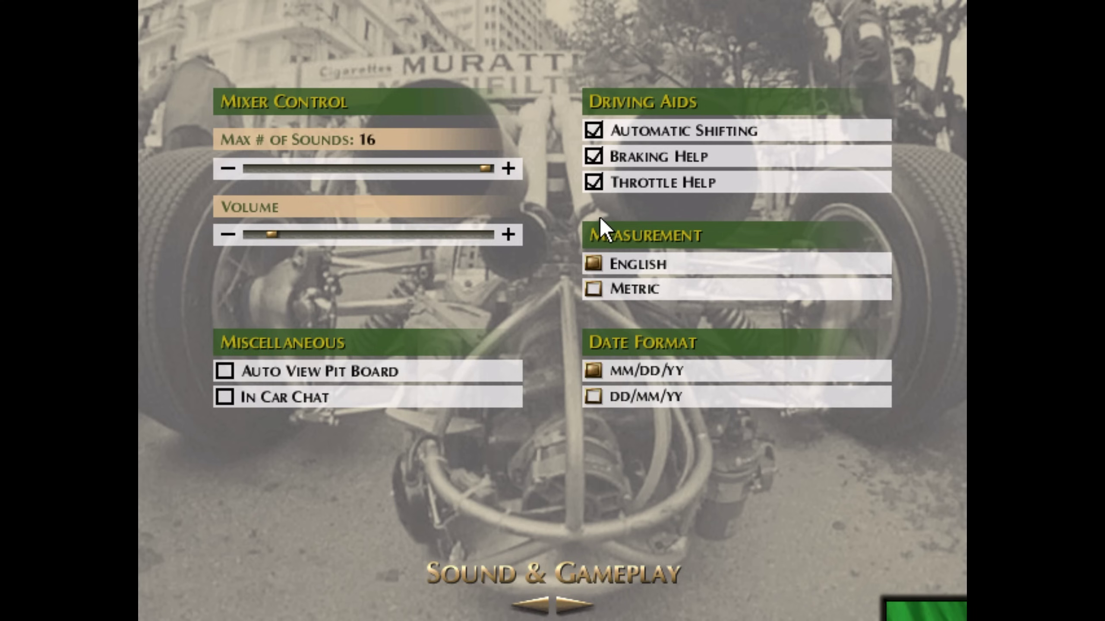
Step: Disable automatic shifting, braking help and throttle help, and accept the options to return to the main menu
click(595, 130)
click(594, 156)
click(594, 181)
click(941, 617)
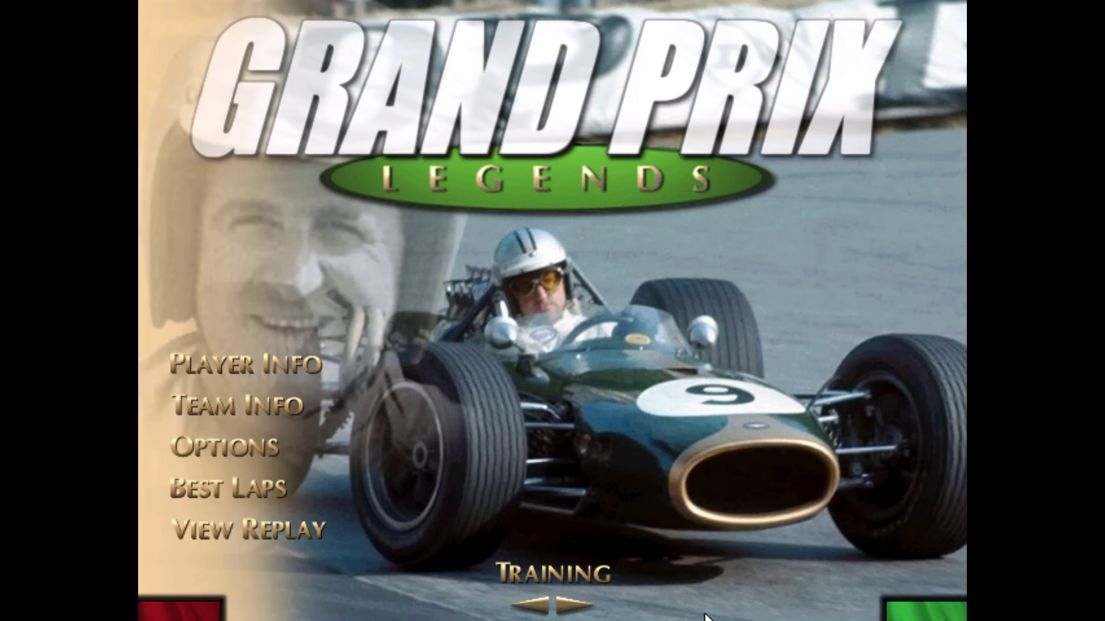
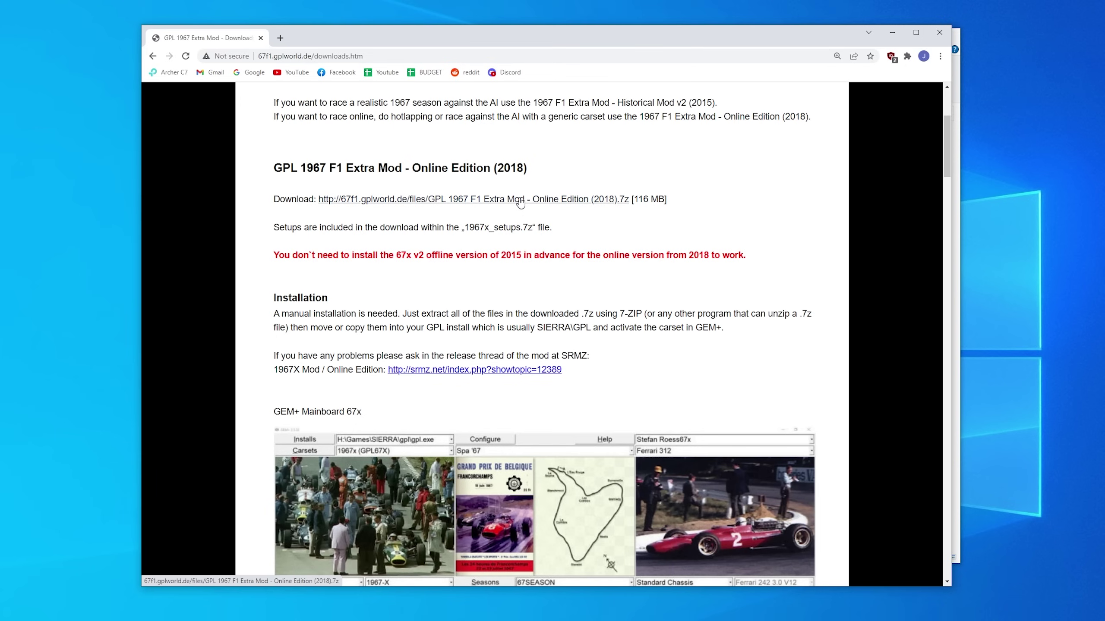
Step: Download the GPL 1967 F1 Extra Mod - Online Edition (2018) archive and extract it with 7-Zip into a folder of the same name
click(527, 200)
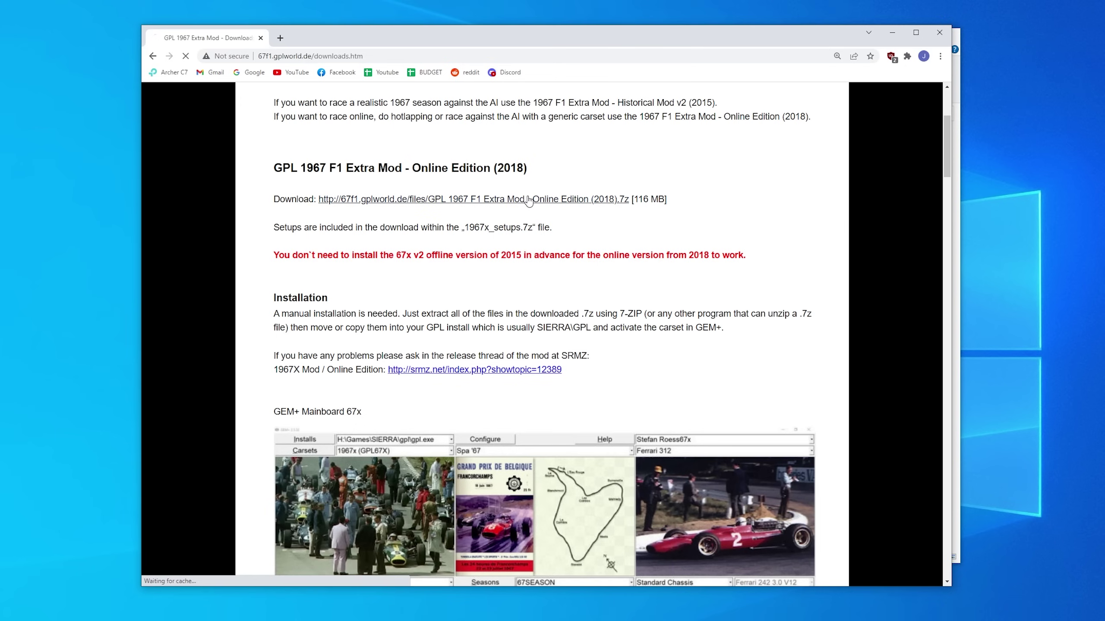
click(675, 377)
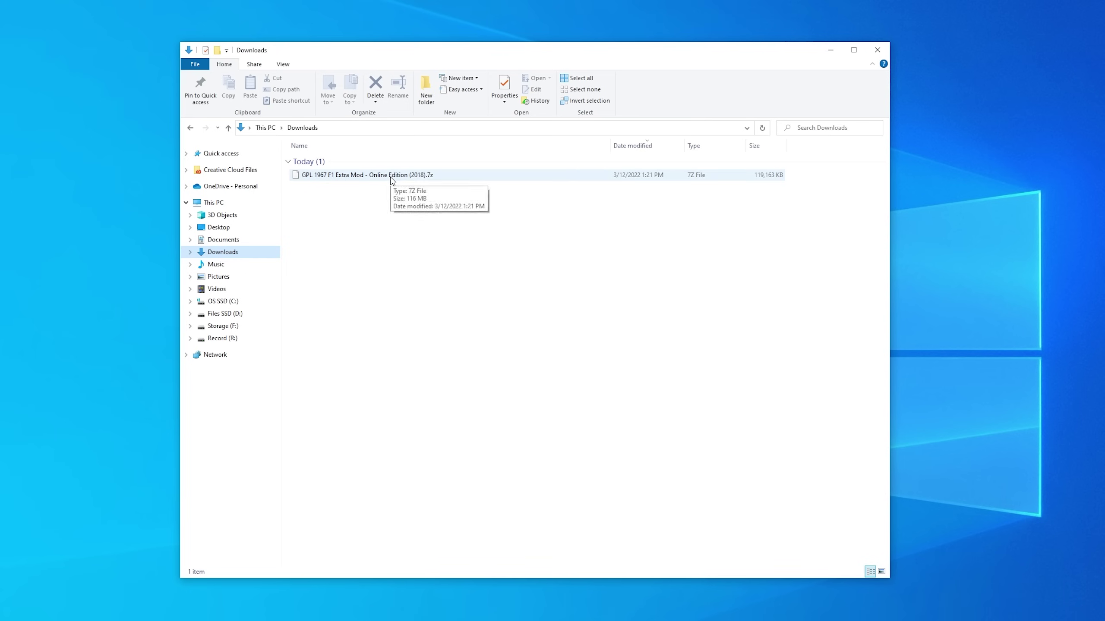
right_click(392, 177)
mouse_move(434, 211)
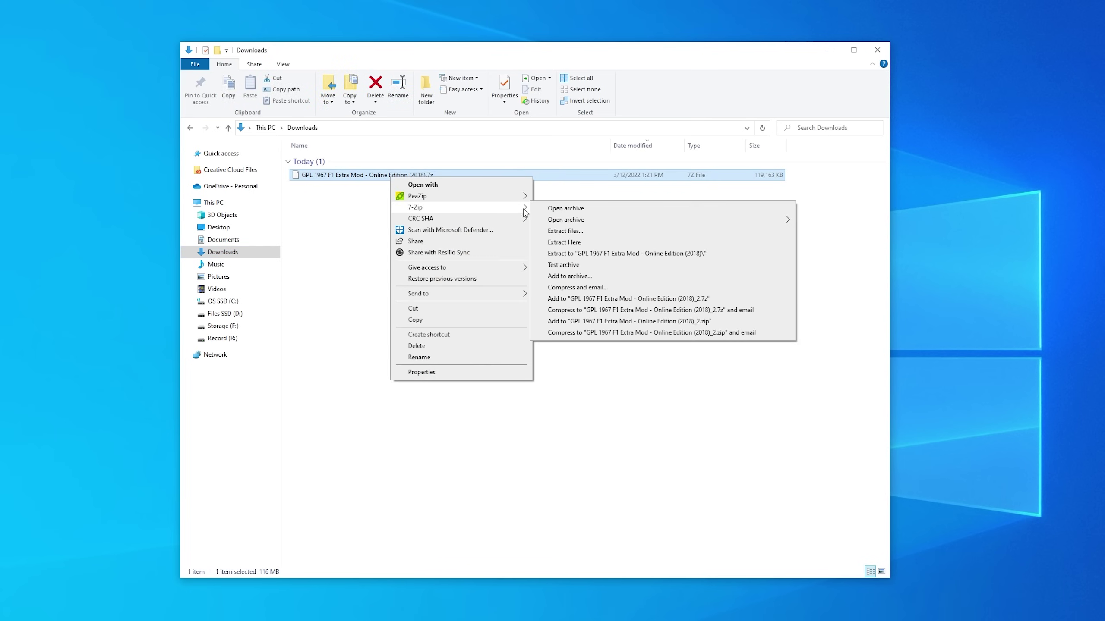
click(598, 253)
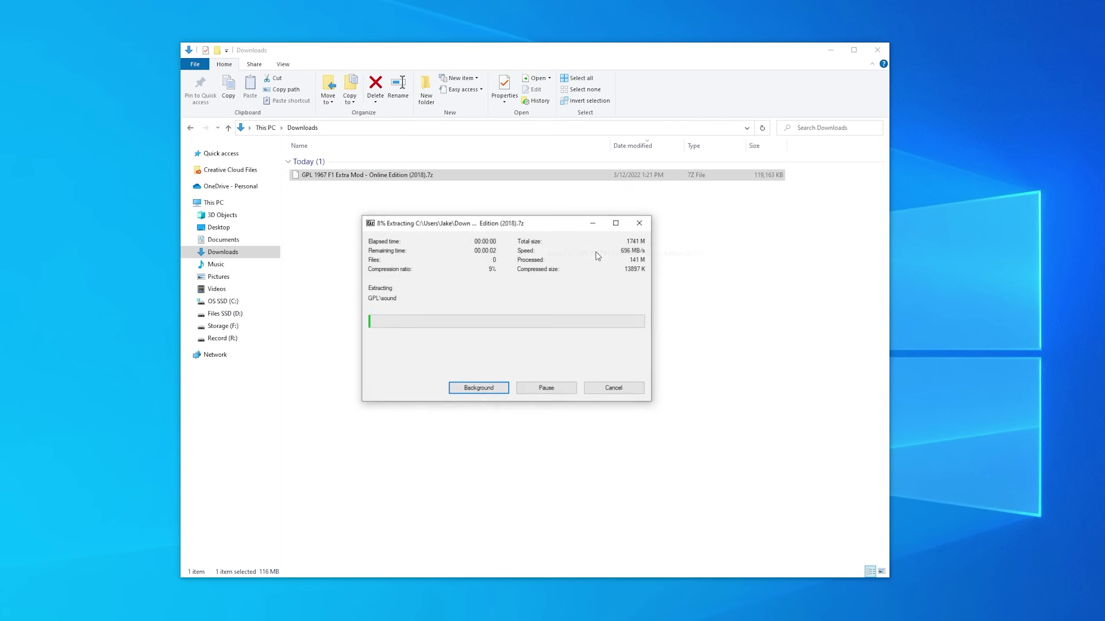
Step: Cut all files and folders inside the GPL folder of the extracted 1967 F1 Extra Mod
double_click(356, 185)
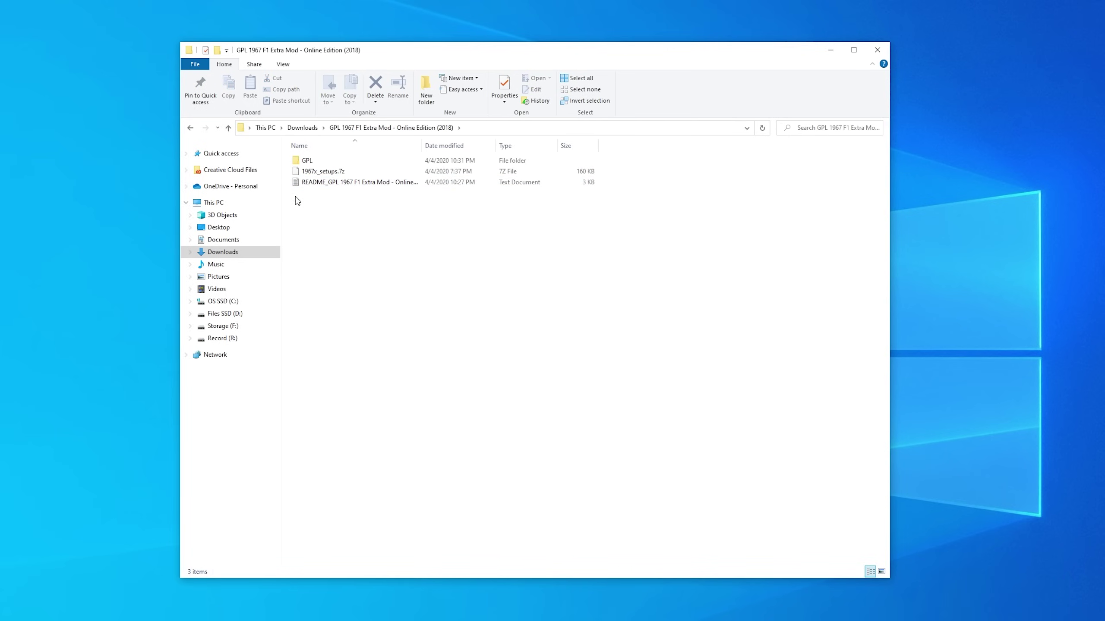
double_click(422, 146)
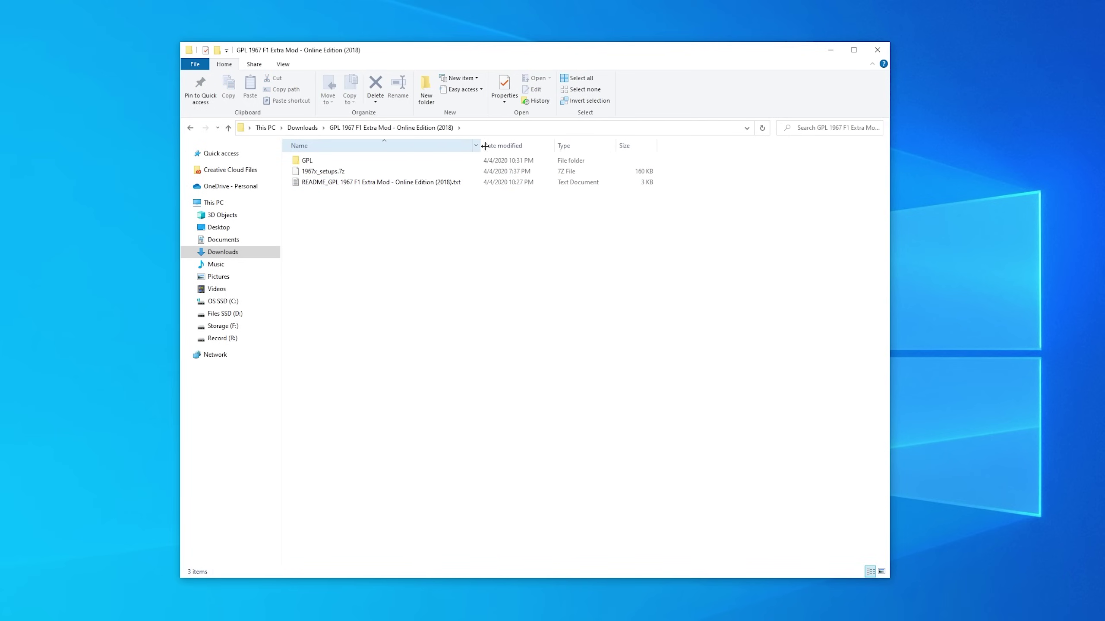
click(308, 162)
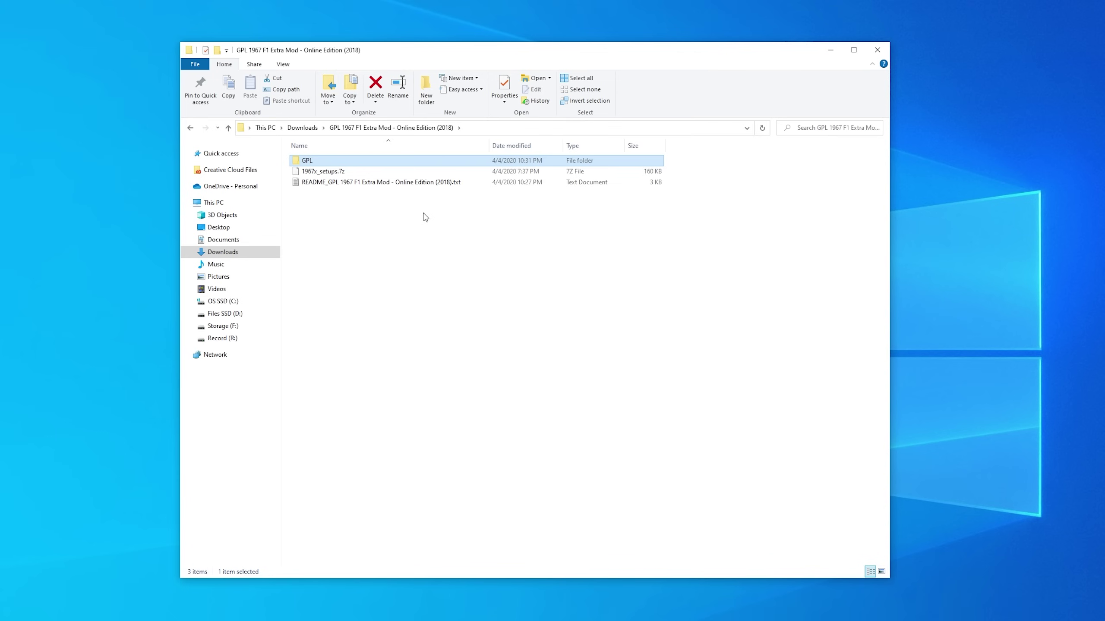
double_click(310, 163)
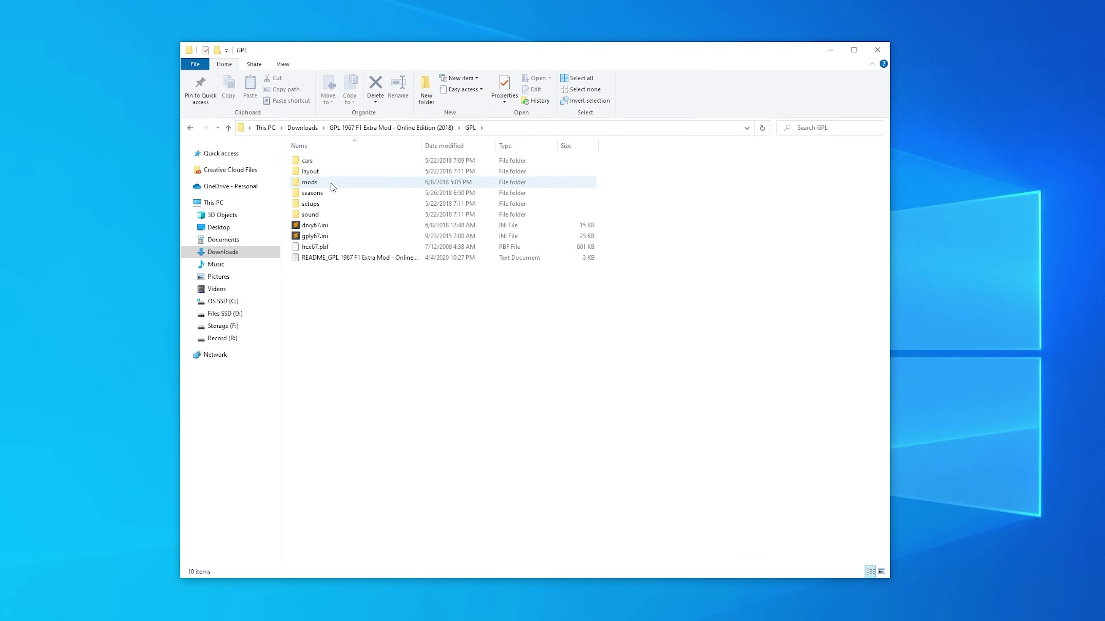
drag(662, 153, 356, 275)
right_click(337, 212)
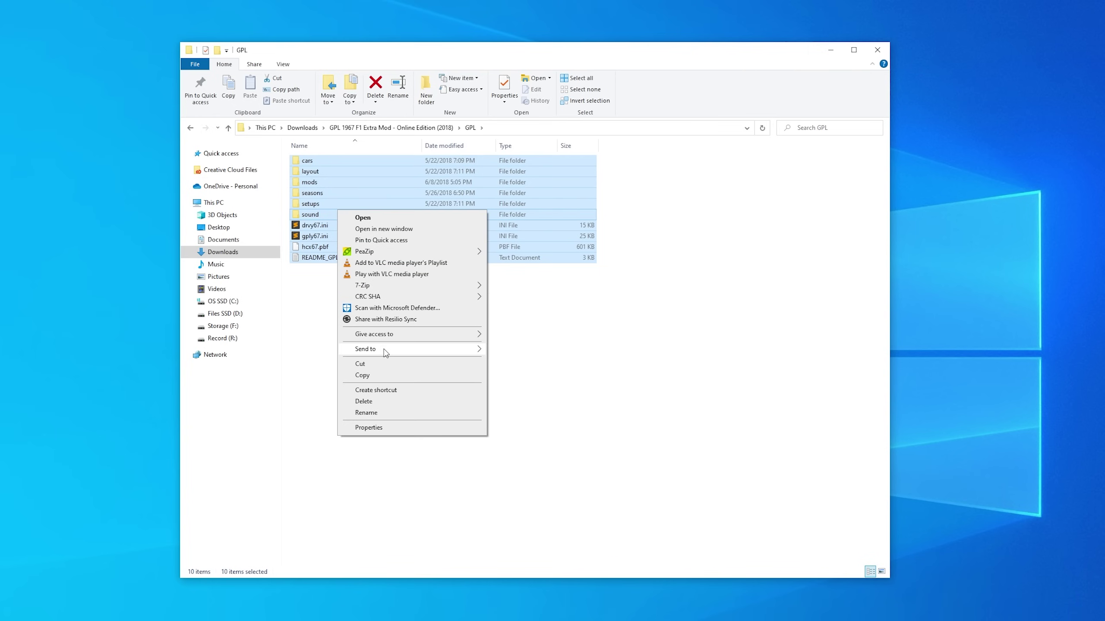
click(394, 361)
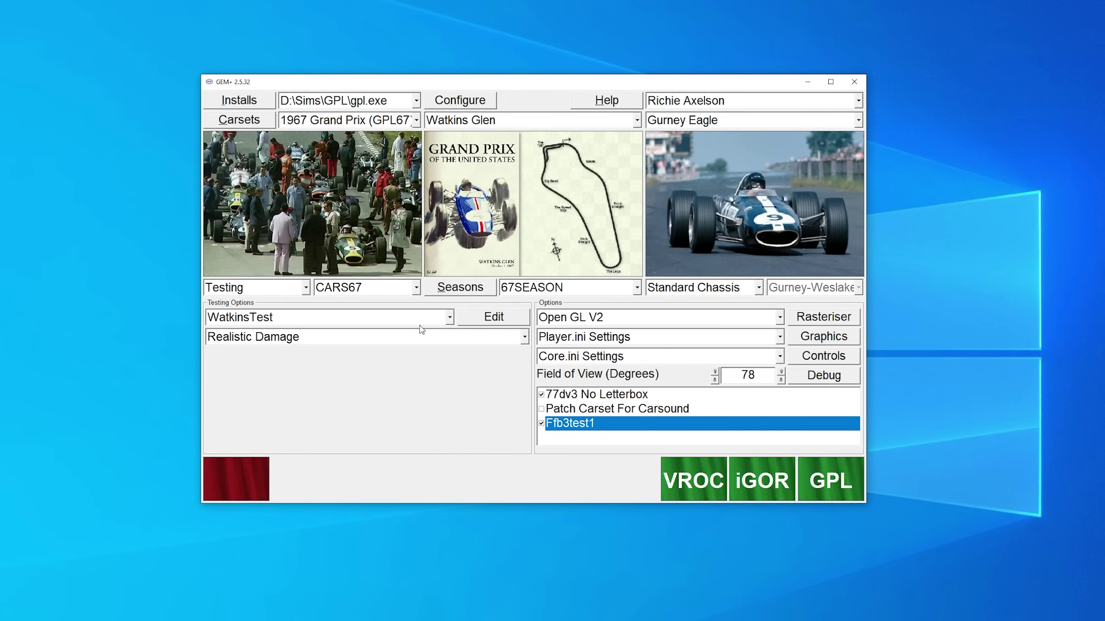
Step: Activate the GPL67X (1967x) carset in GEM+ and confirm the carset changes
click(255, 124)
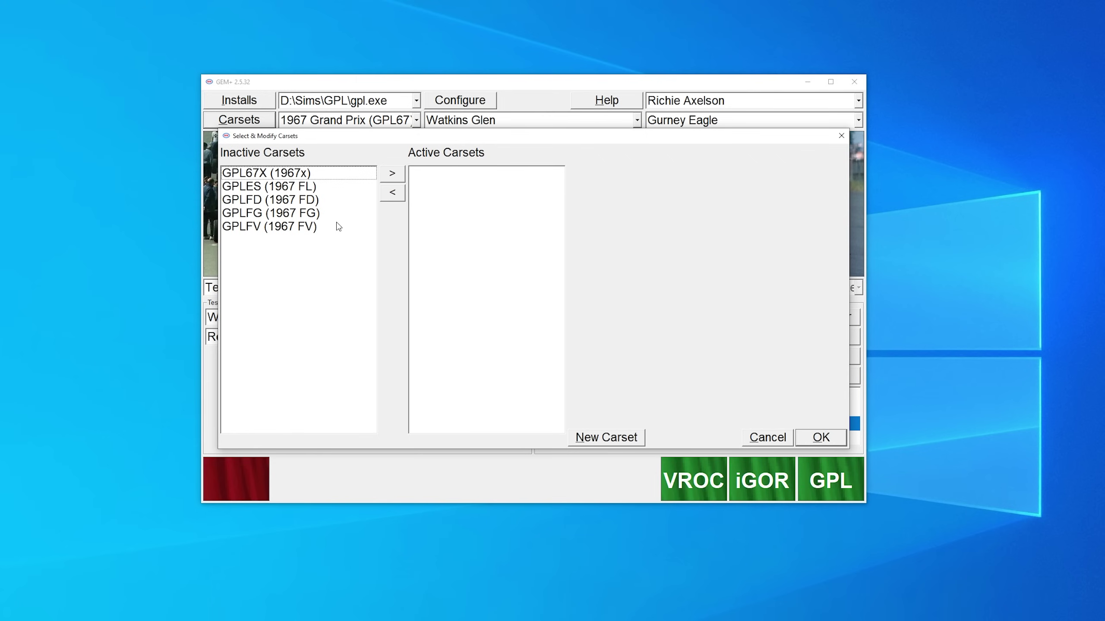
click(279, 176)
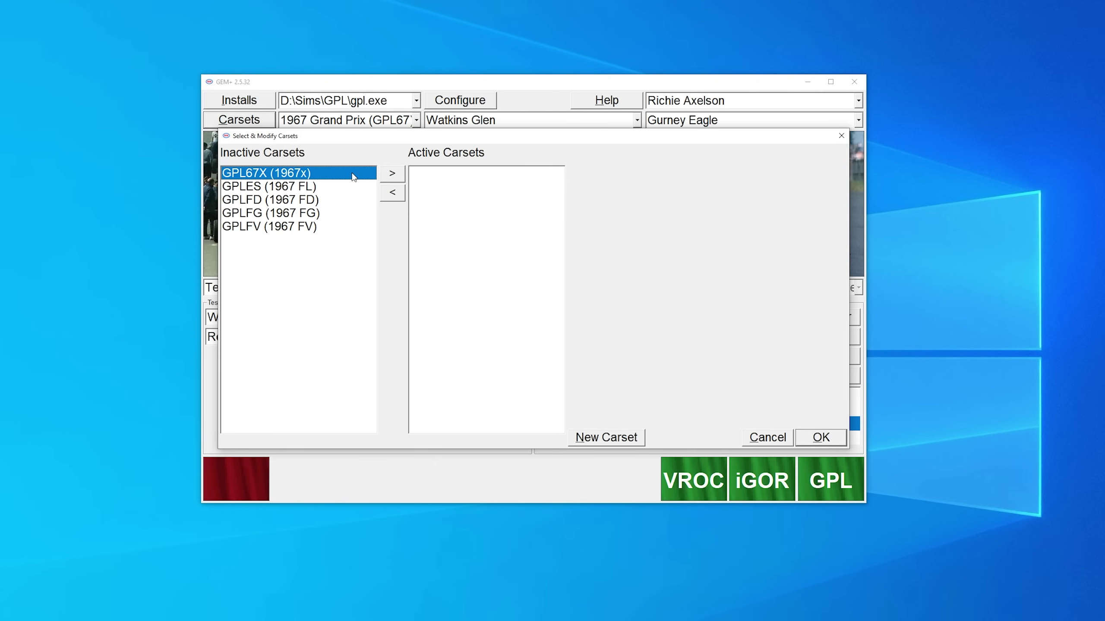
click(397, 178)
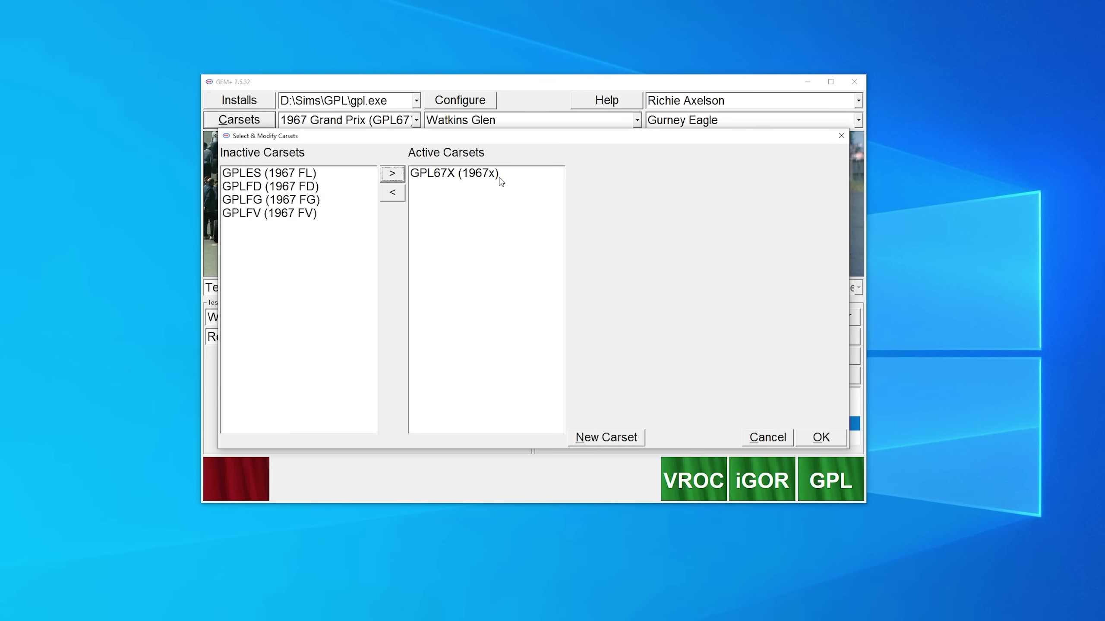
click(835, 444)
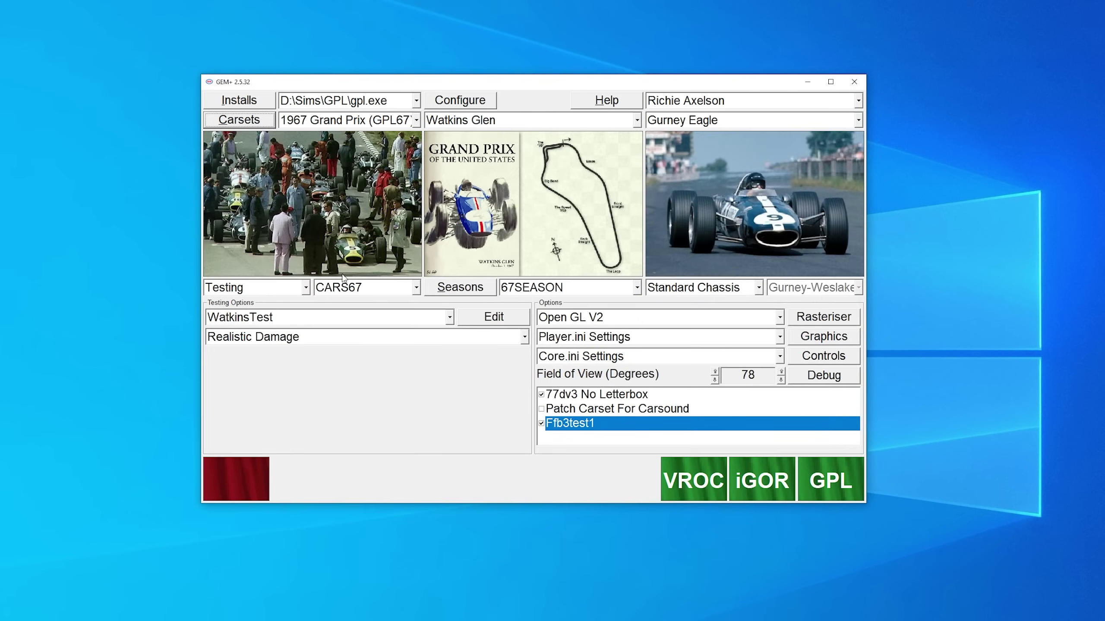
Step: Select the 1967x (GPL67X) carset together with its 1967-X car folder in GEM+
click(416, 121)
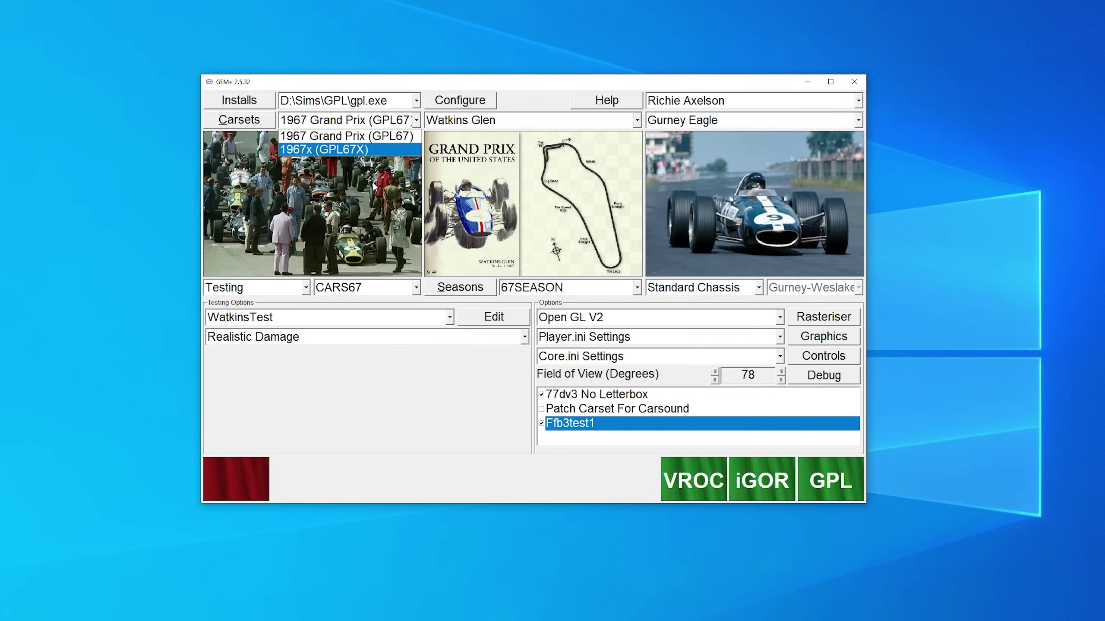
click(365, 149)
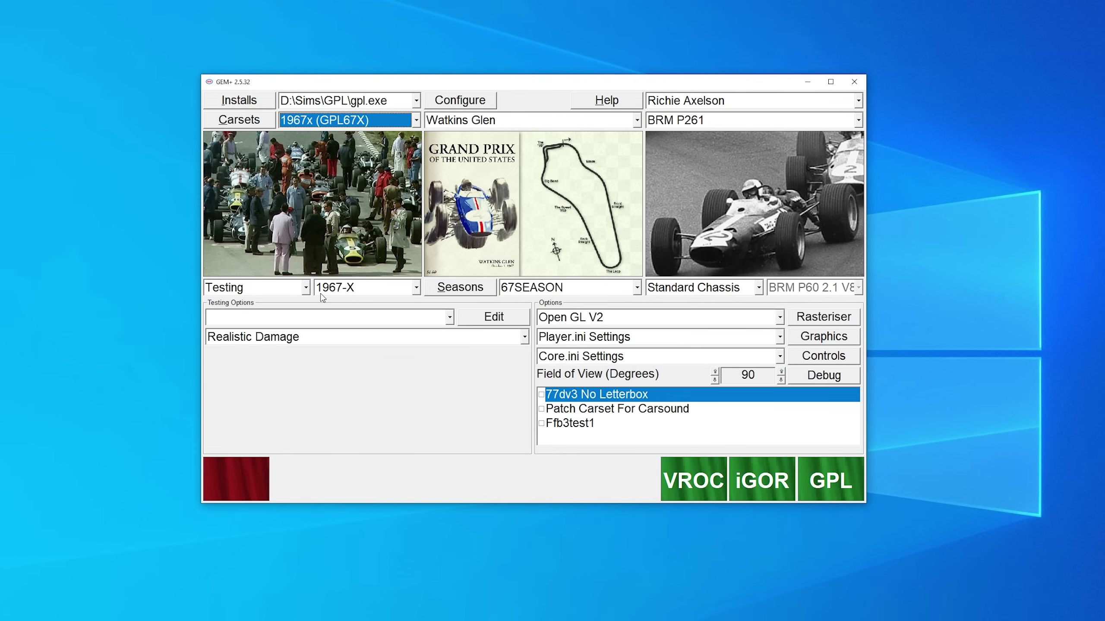
click(368, 291)
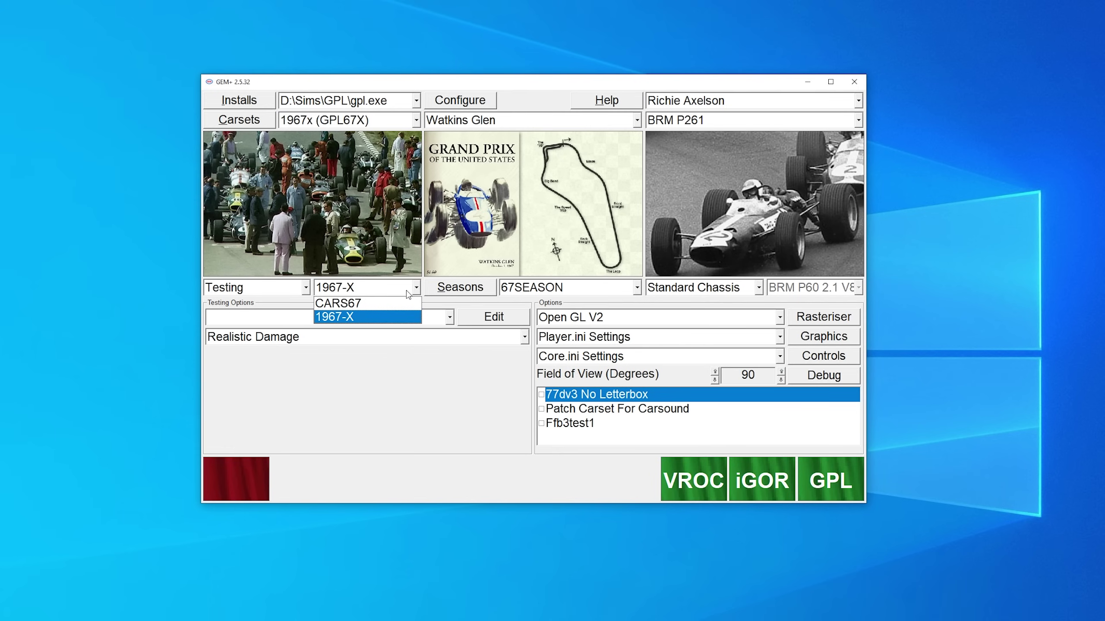
click(360, 317)
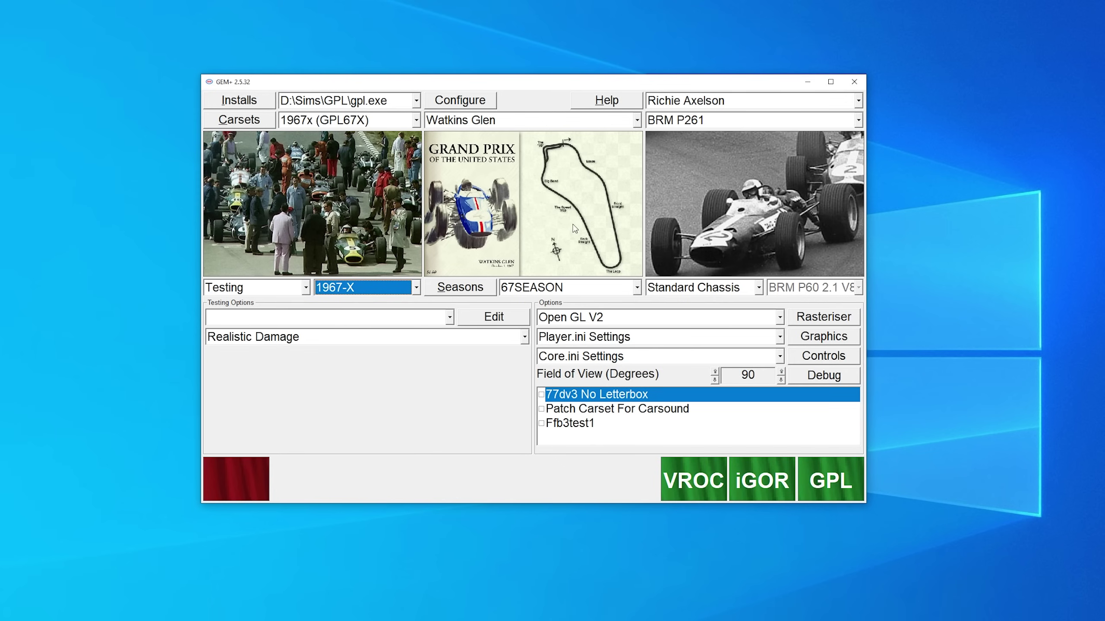
Step: Choose the Eagle T1G as the car and enable the 77dv3 No Letterbox and Ffb3test1 options
click(858, 120)
scroll(740, 166, up, 1)
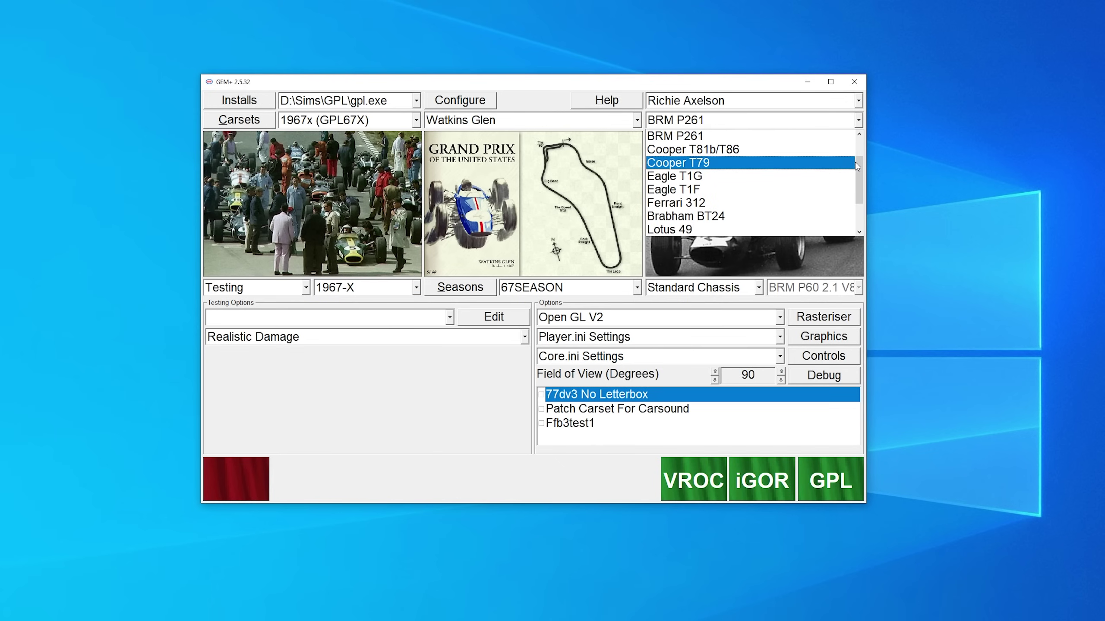
scroll(860, 163, up, 1)
scroll(862, 167, up, 1)
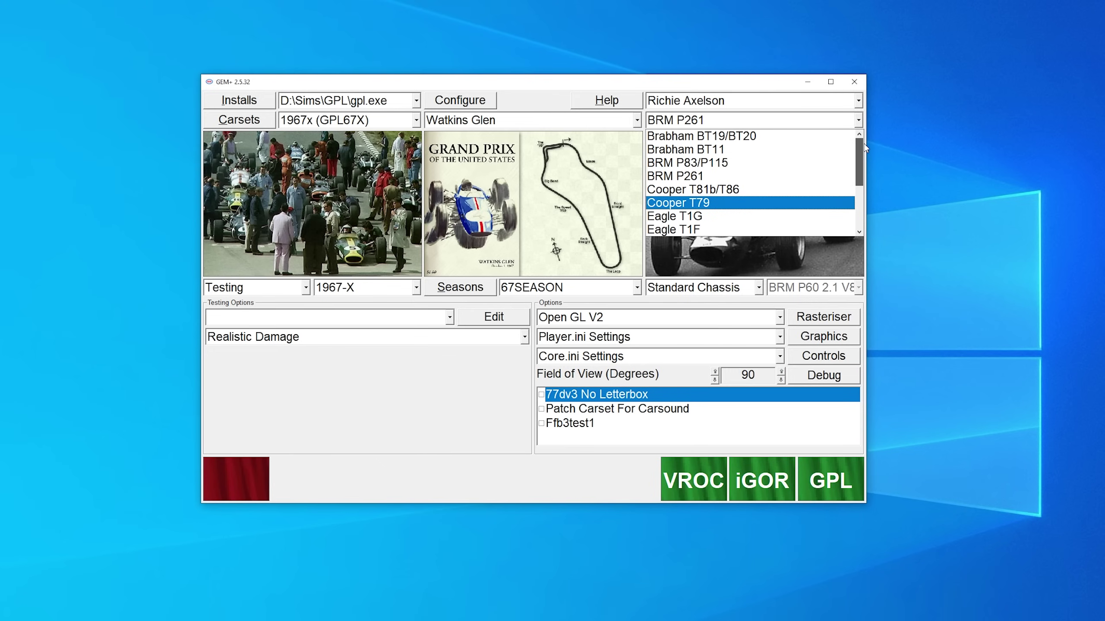
scroll(857, 177, down, 3)
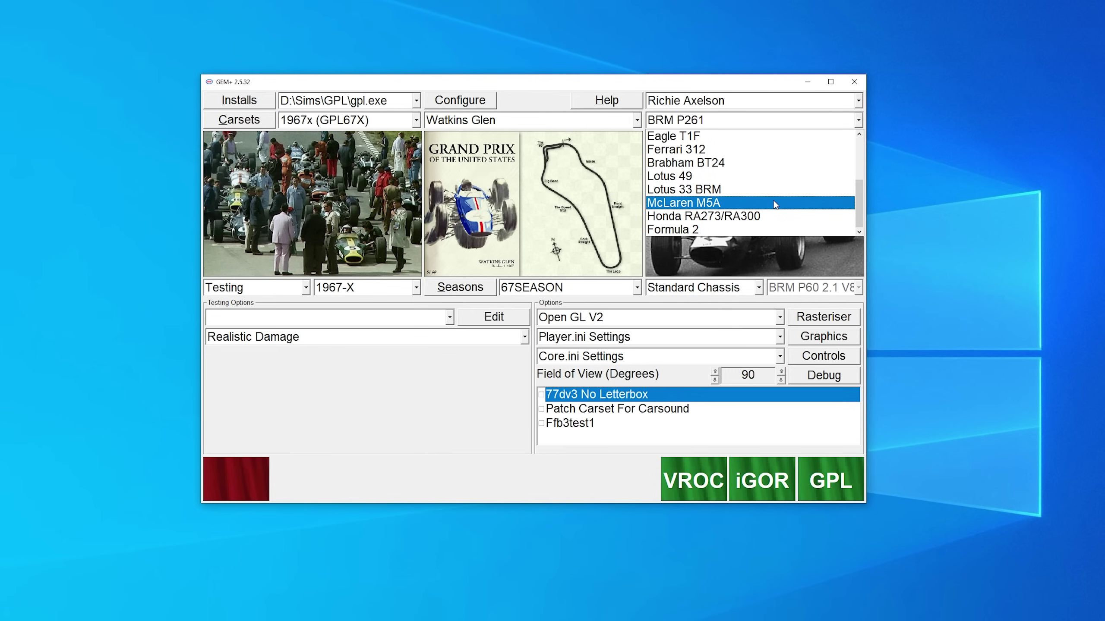
scroll(748, 198, up, 2)
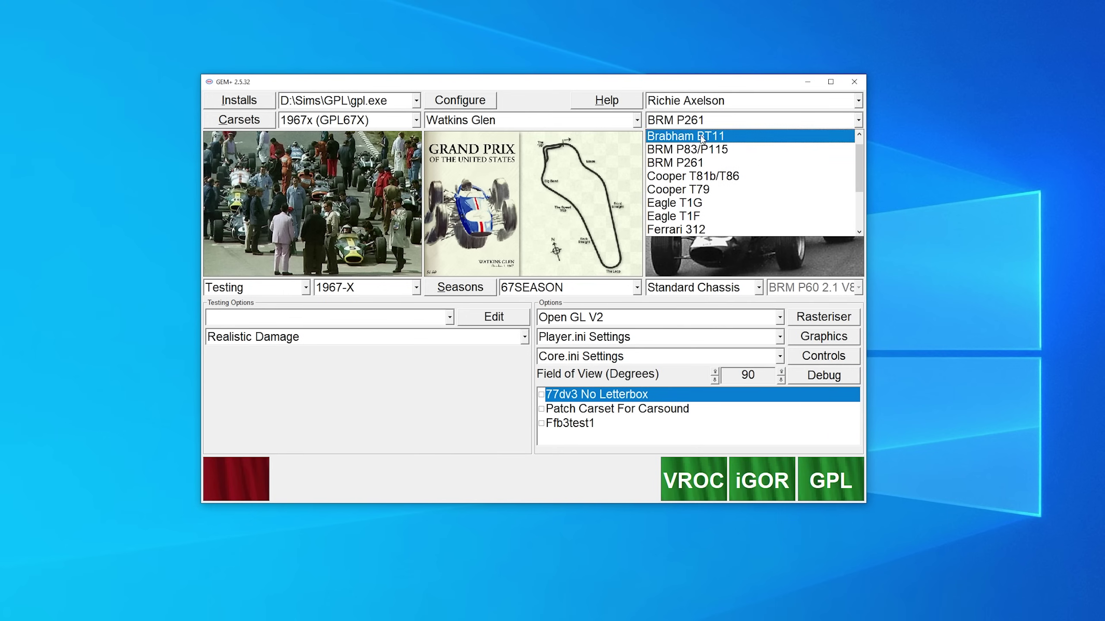
scroll(736, 193, down, 1)
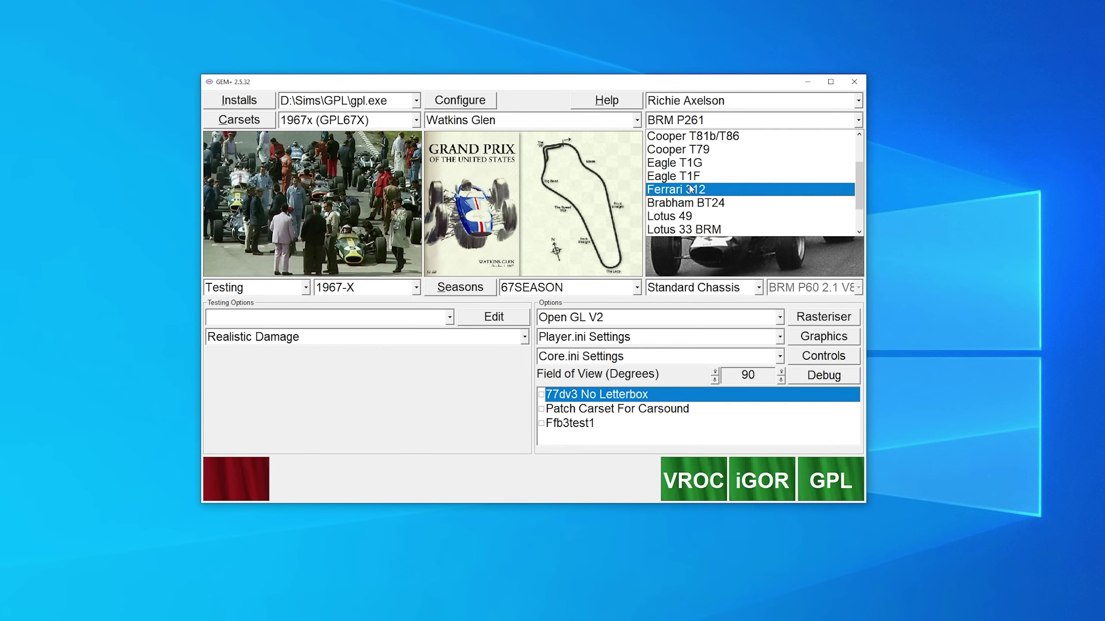
click(691, 162)
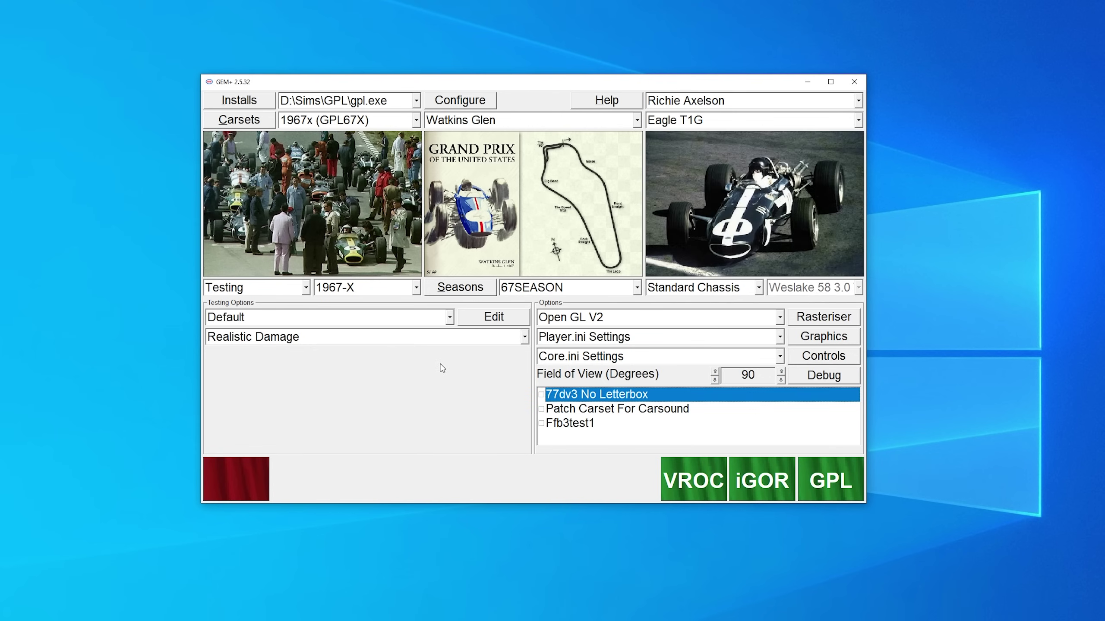
click(541, 395)
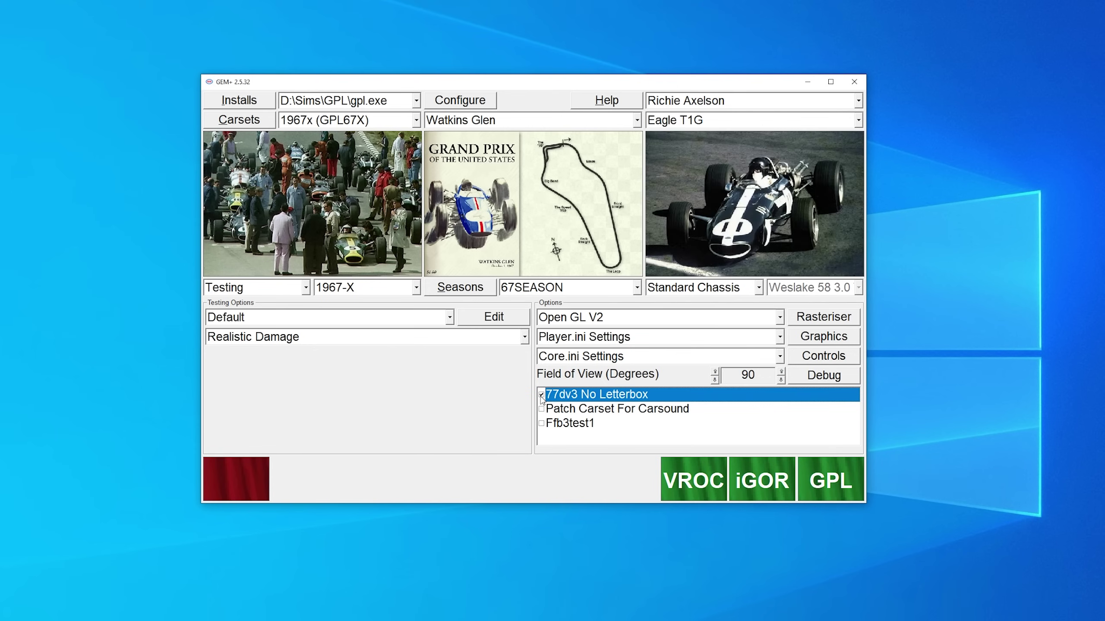
click(542, 425)
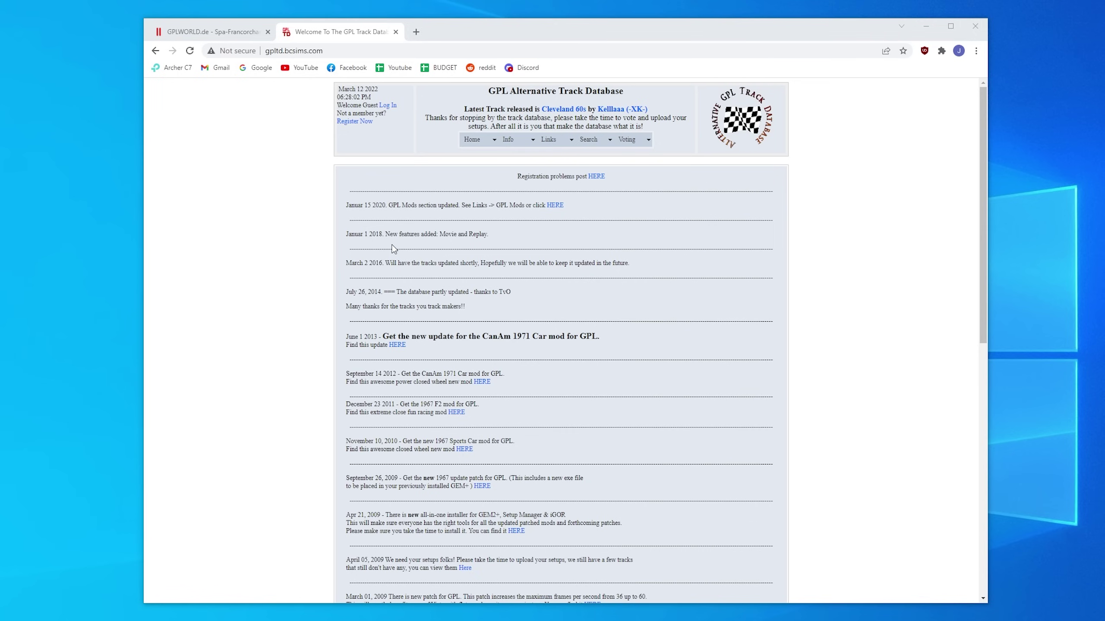
Step: In the browser, list the GPL Alternative Track Database tracks starting with S and find Spa Circuit National de Francorchamps 1967
click(581, 162)
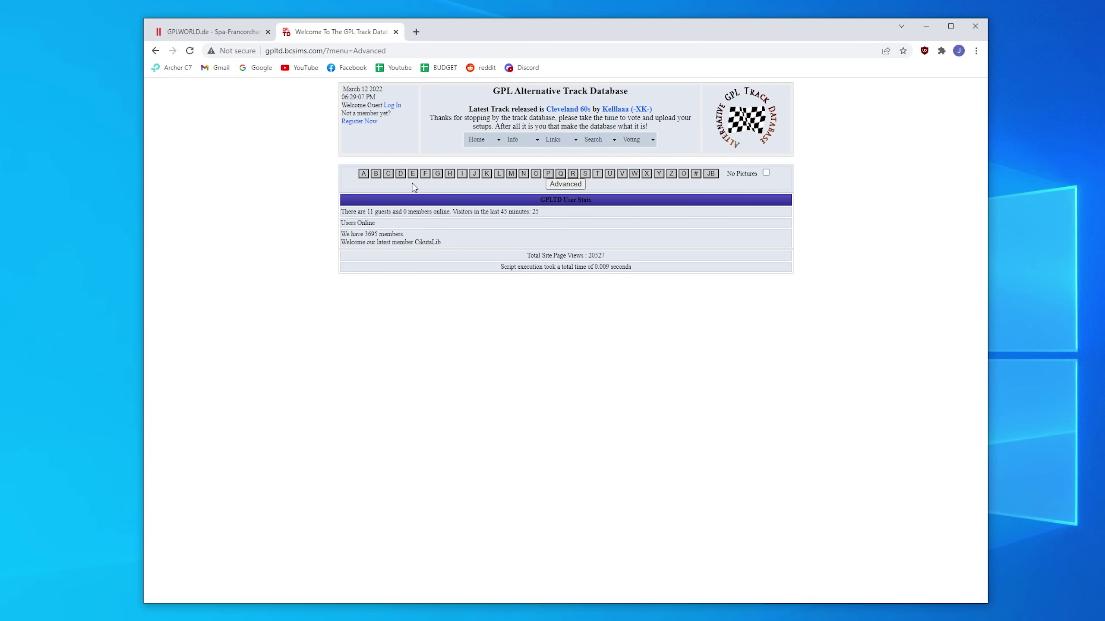
click(586, 175)
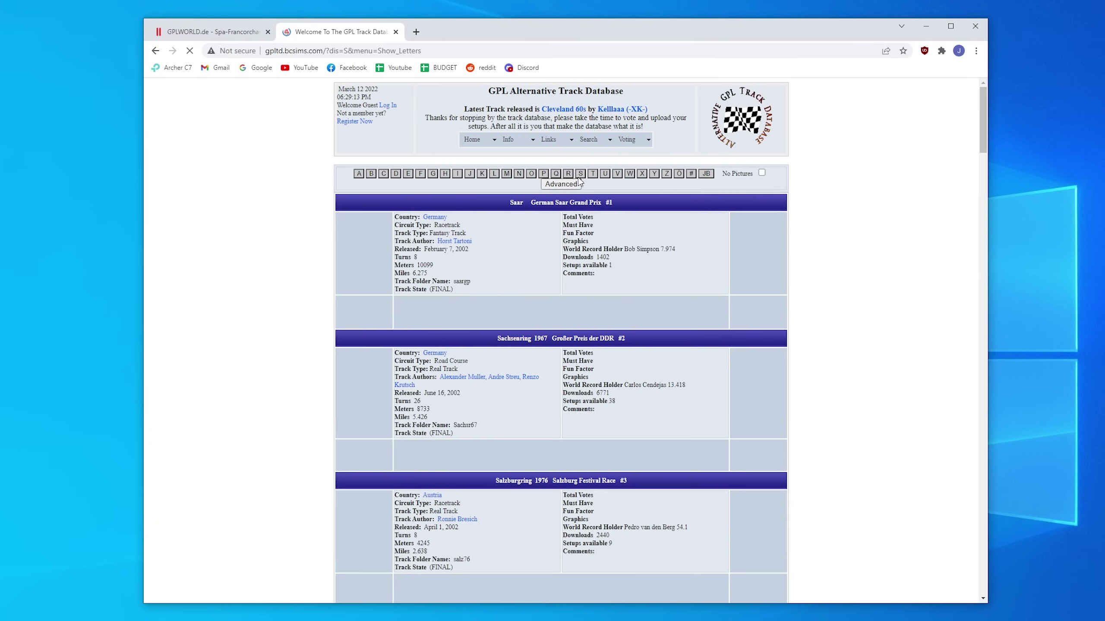
scroll(343, 346, down, 5)
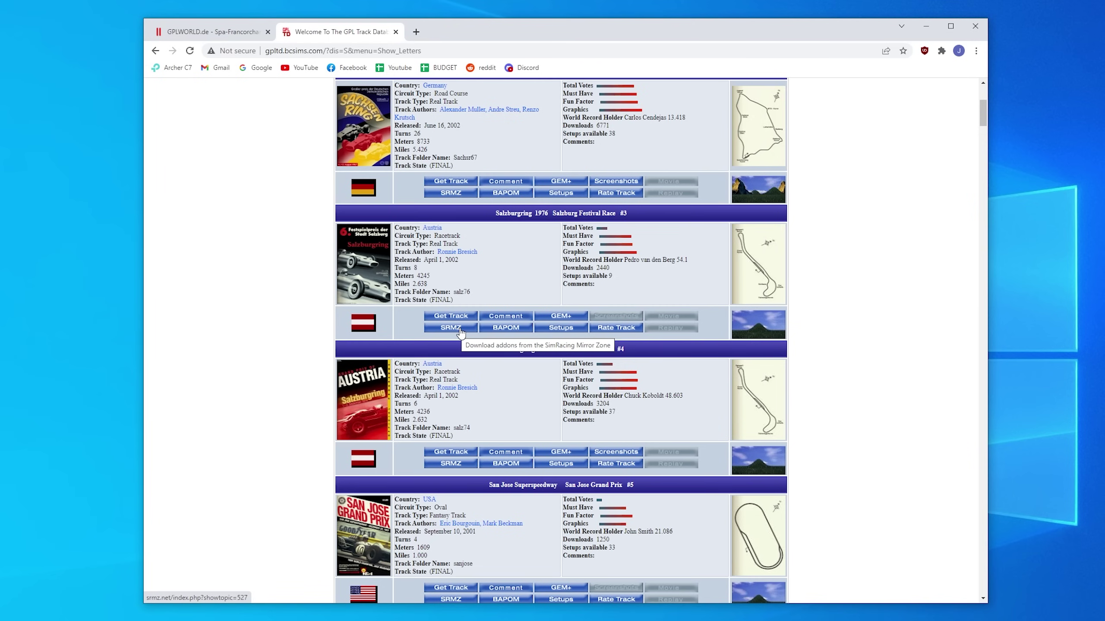
scroll(465, 344, down, 5)
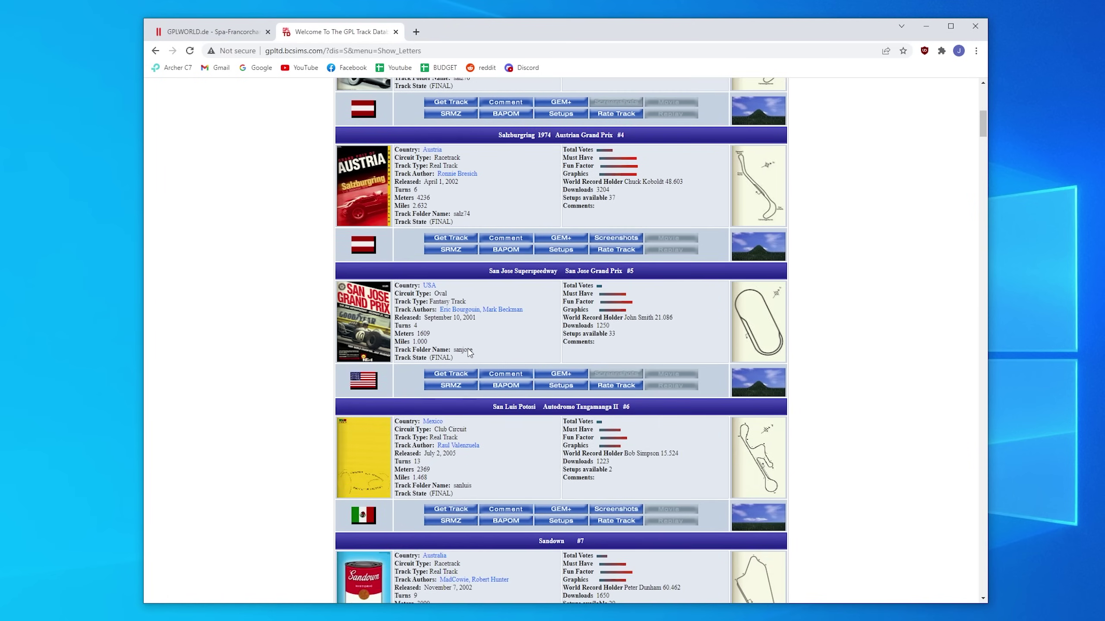
scroll(468, 351, down, 8)
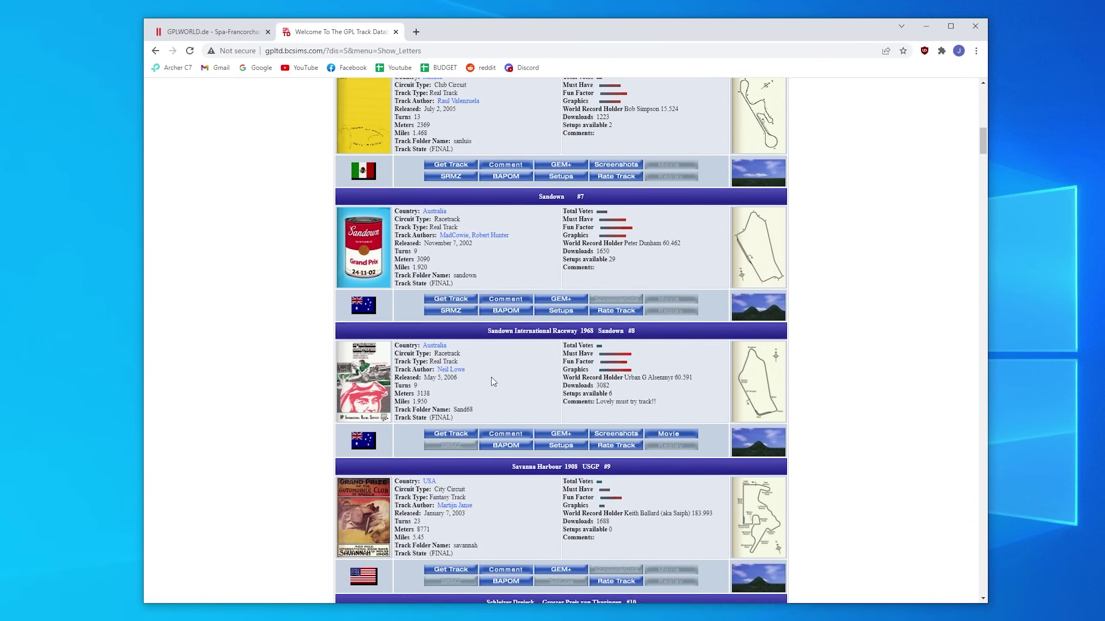
scroll(492, 375, down, 20)
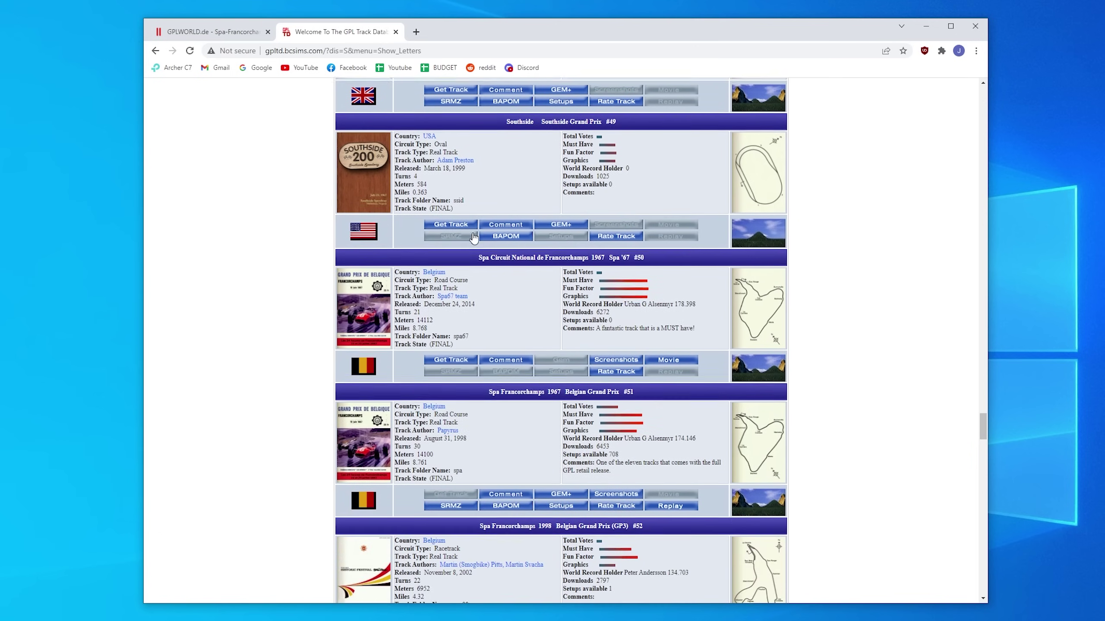
scroll(474, 237, down, 1)
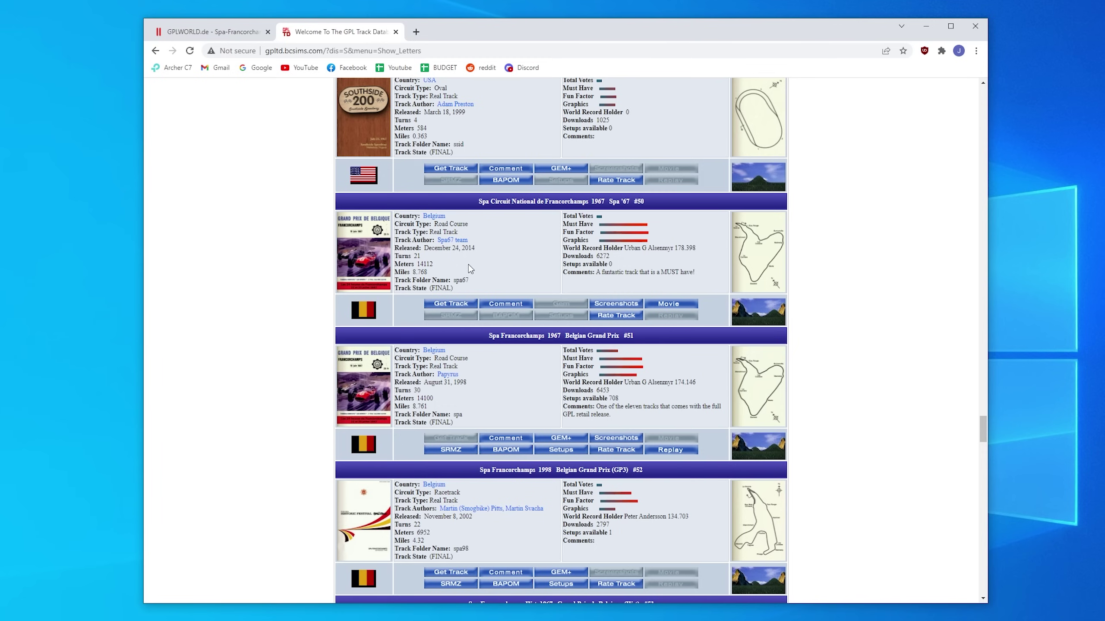
Step: Open the release topic of the Spa67 team's track and follow its link to the spa67.gplworld.de site
drag(452, 252, 421, 257)
click(478, 260)
drag(699, 273, 656, 281)
click(506, 303)
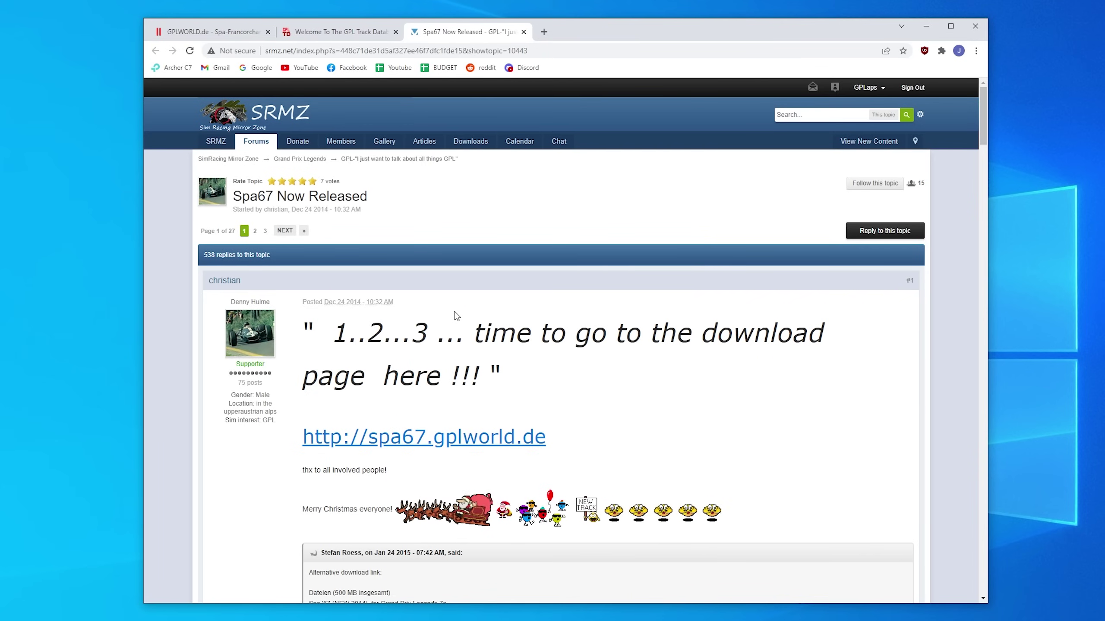
scroll(452, 320, down, 2)
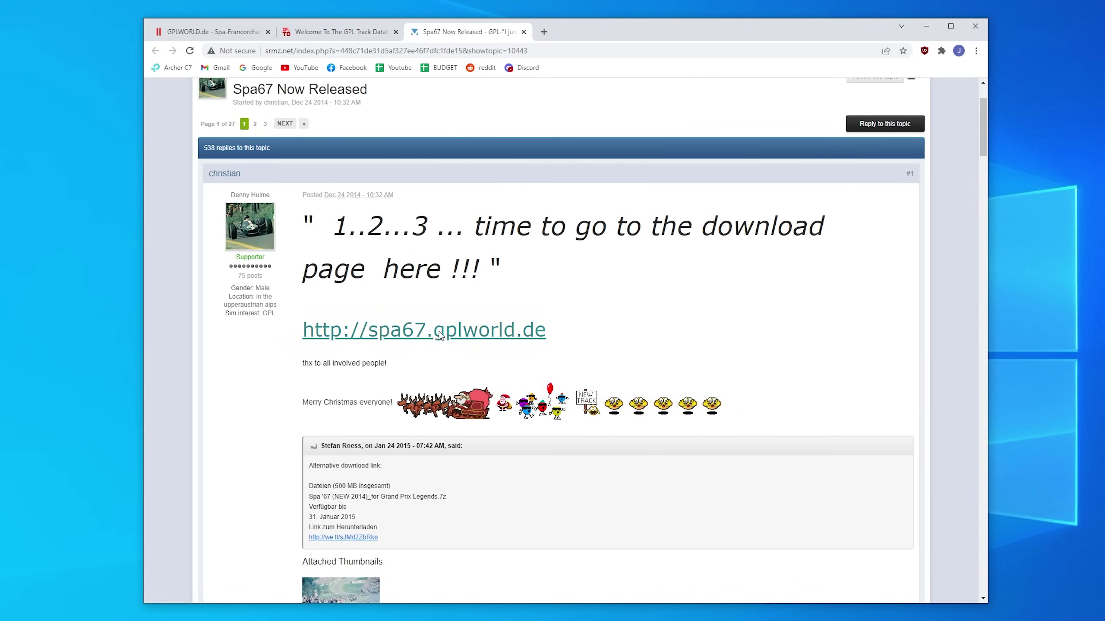
click(371, 323)
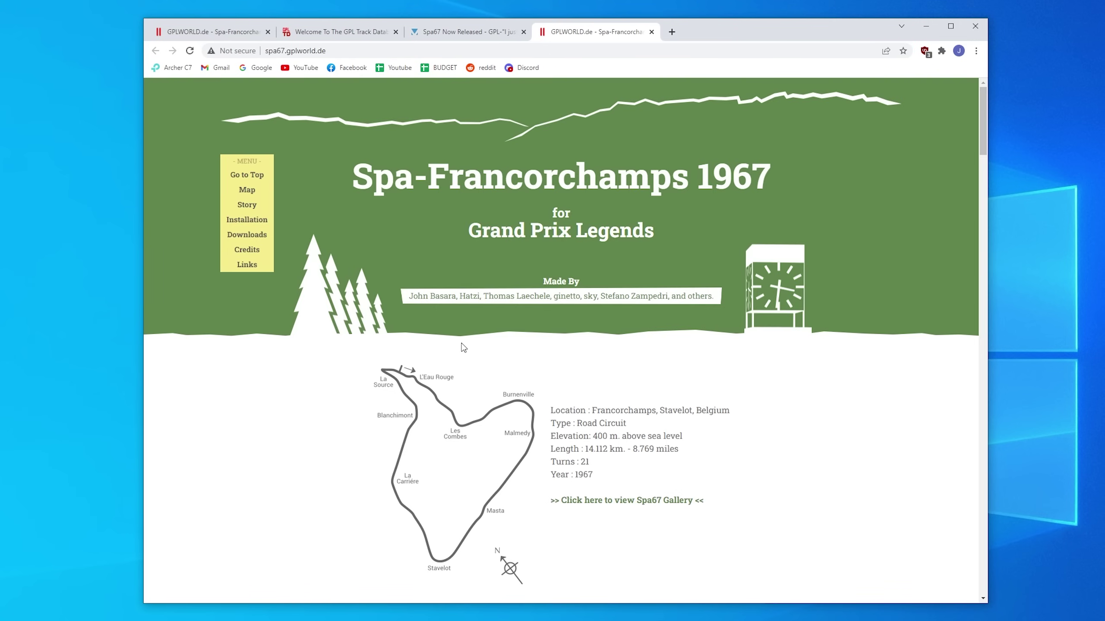
Step: Download the standard version of Spa-Francorchamps 1967 and save spa67.zip in the Downloads folder
scroll(463, 347, down, 2)
scroll(464, 347, up, 1)
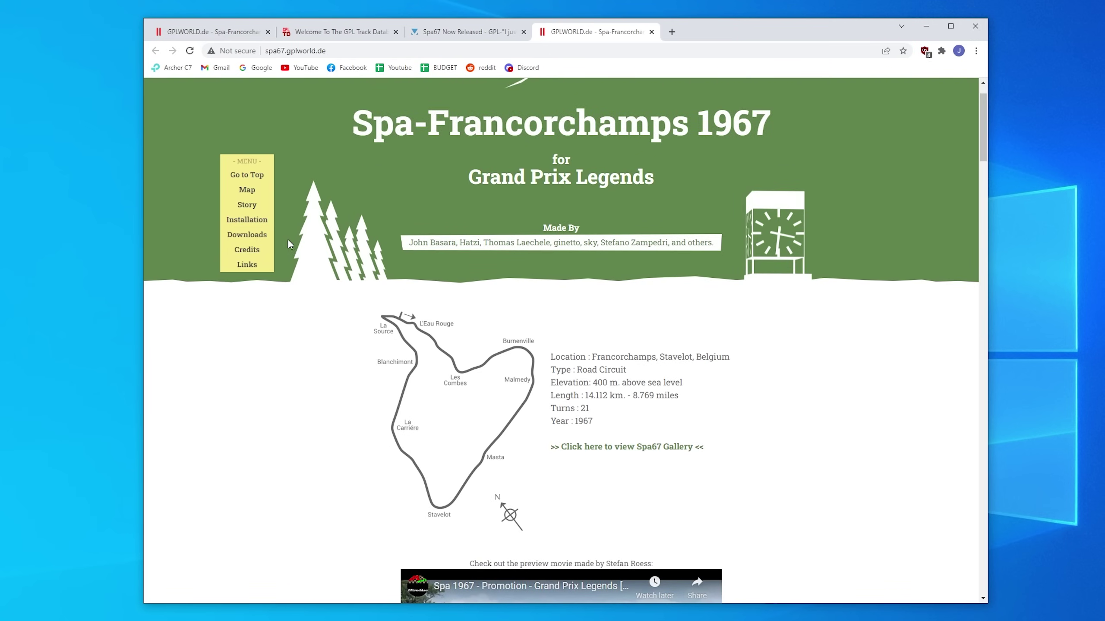
click(254, 238)
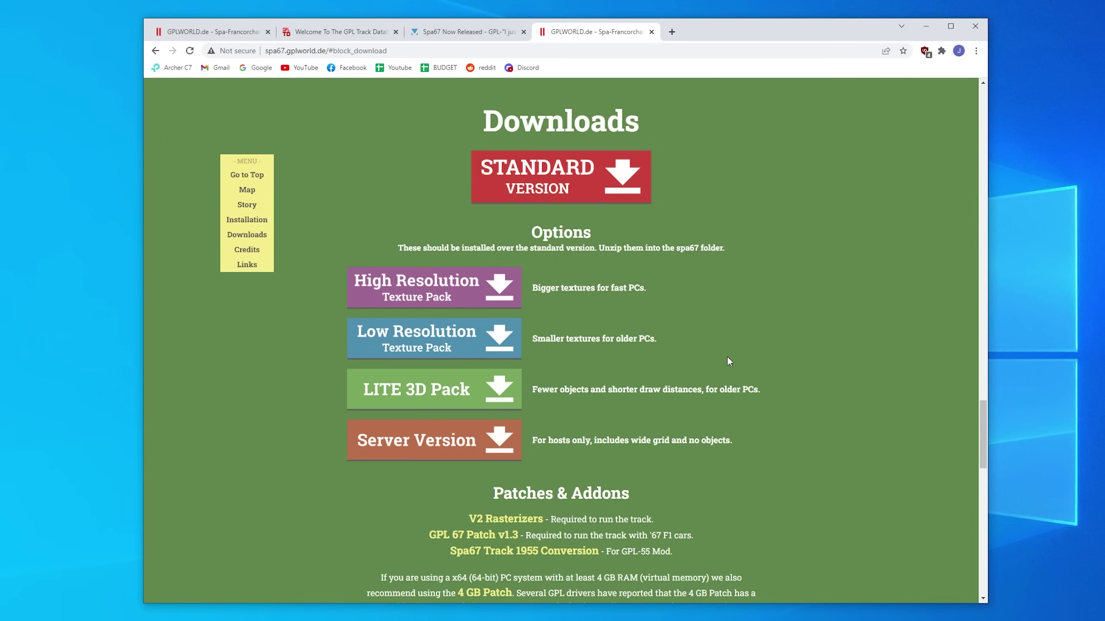
click(594, 181)
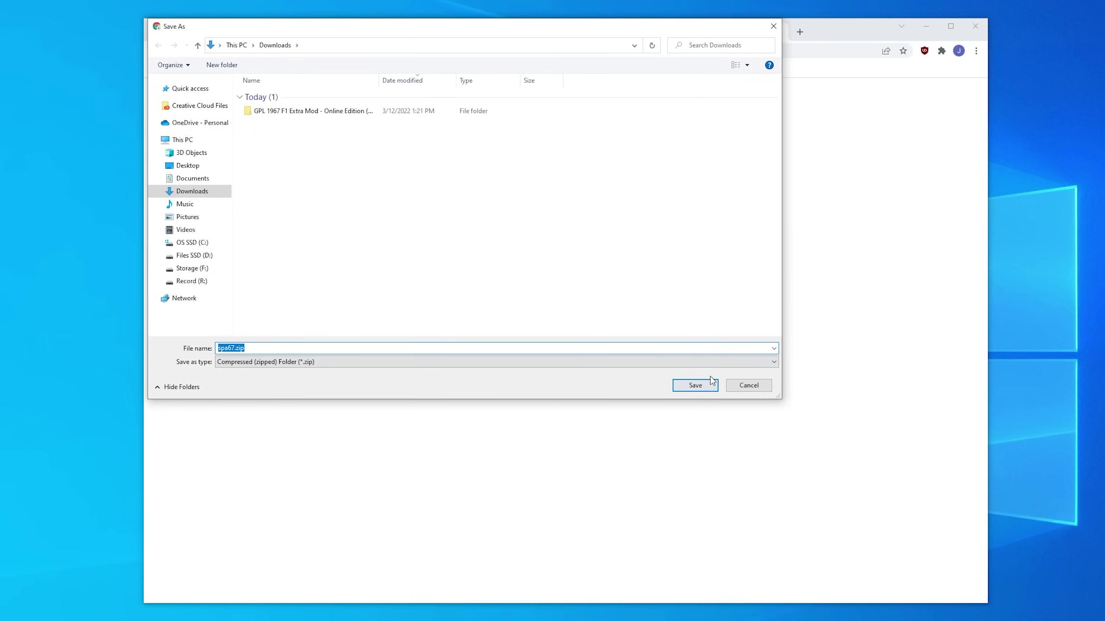
click(711, 383)
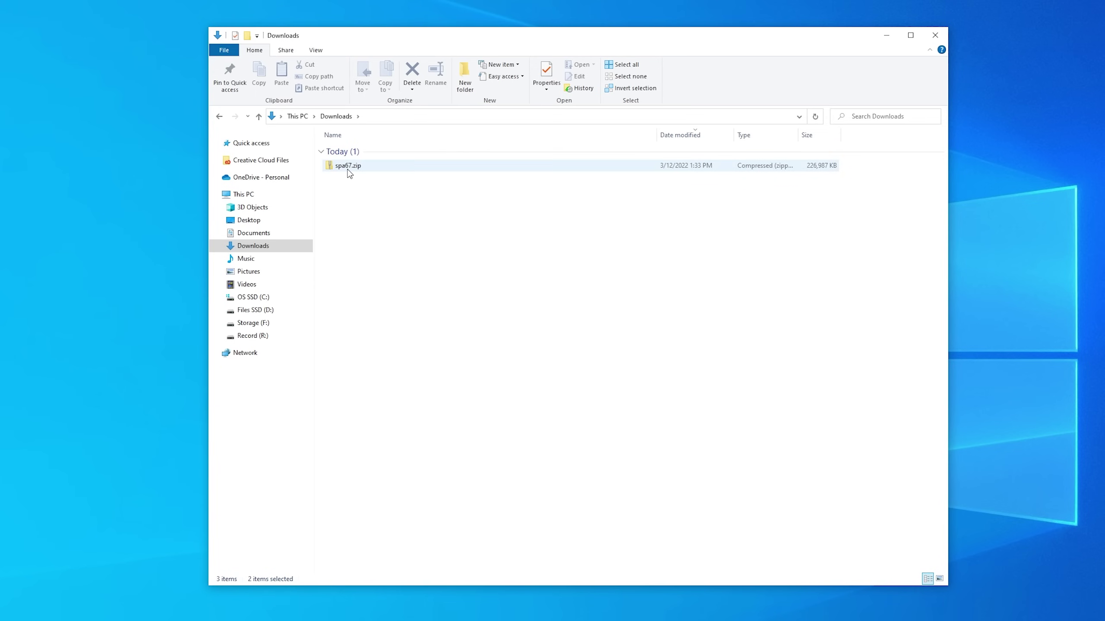
Step: Extract spa67.zip with 7-Zip into a spa67 folder in Downloads
right_click(350, 172)
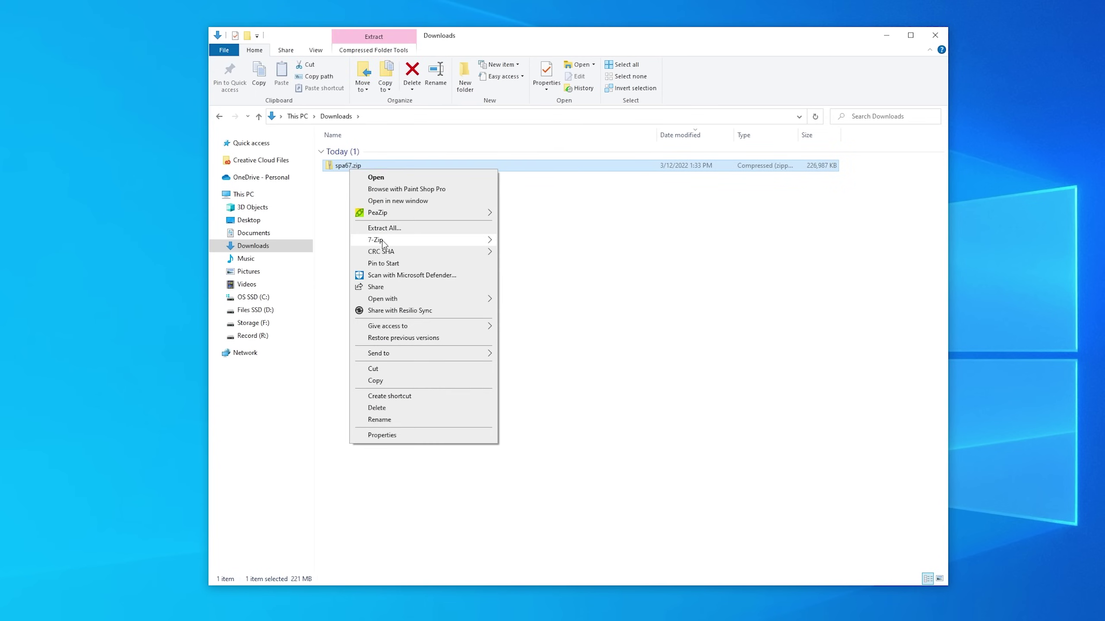
mouse_move(383, 241)
click(571, 299)
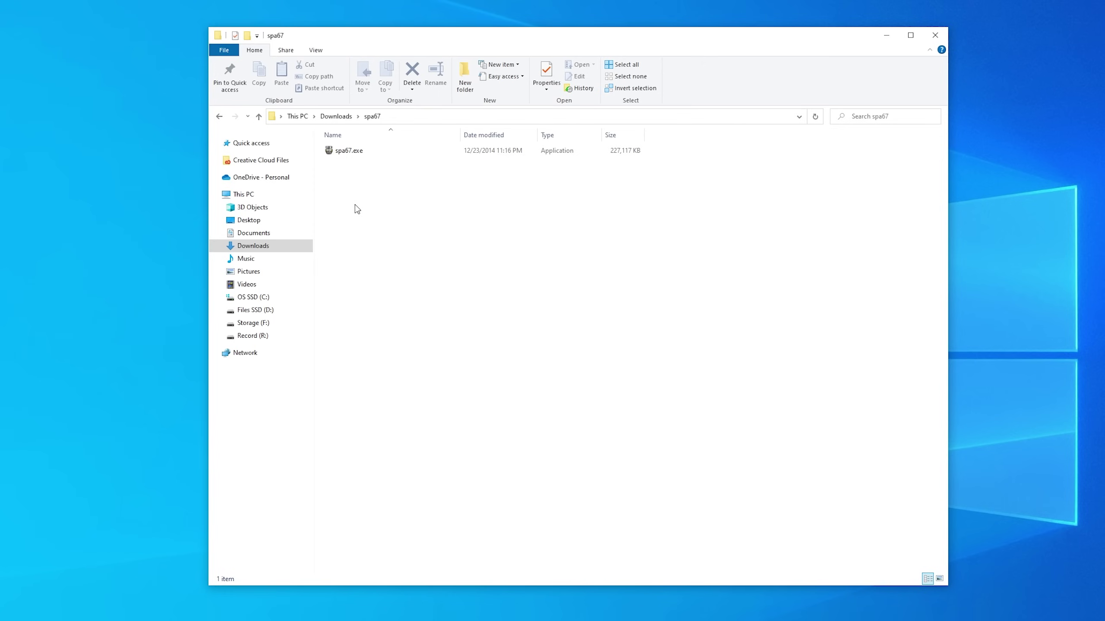
Step: Run spa67.exe and install Spa-Francorchamps 1967 into D:\Sims\GPL, keeping the 67SEASON.INI update and replay options enabled
double_click(356, 150)
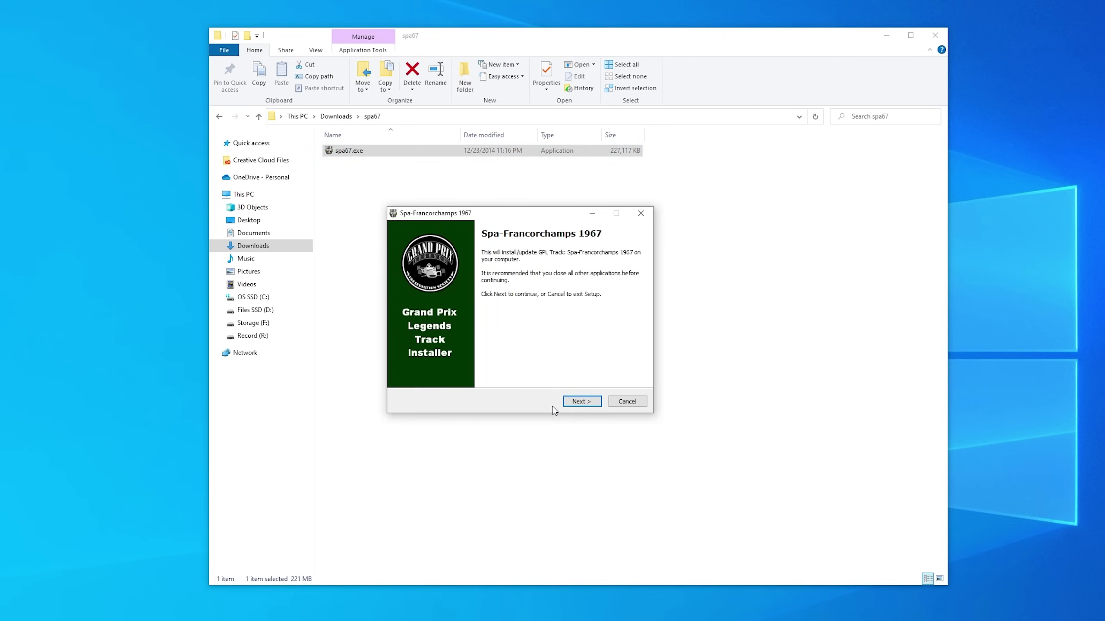
click(573, 402)
click(445, 306)
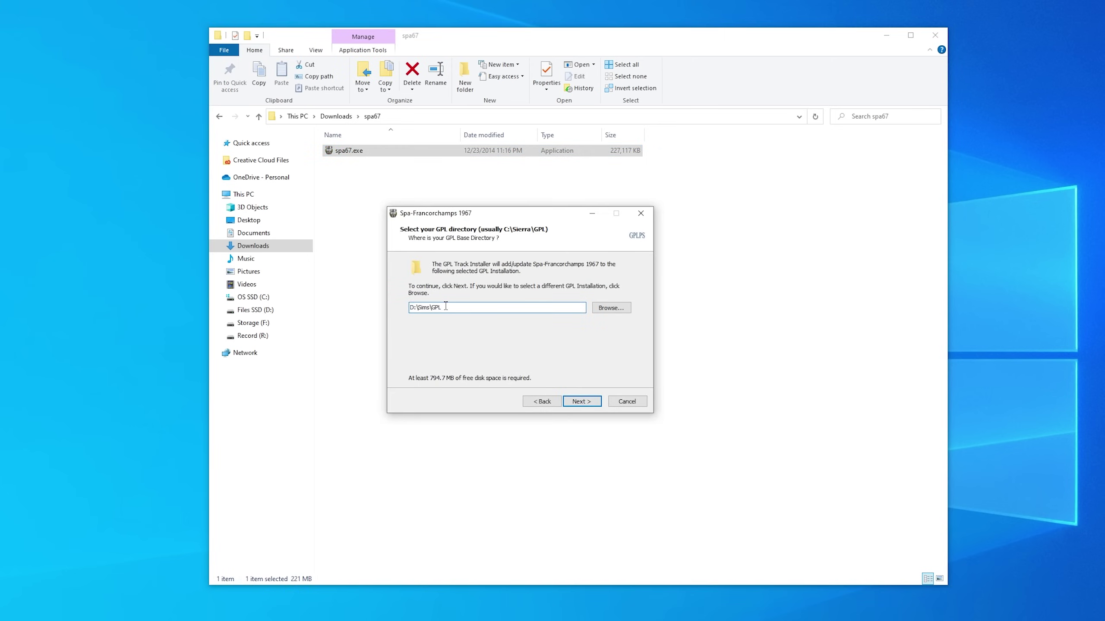
drag(428, 307, 448, 311)
click(467, 311)
click(584, 401)
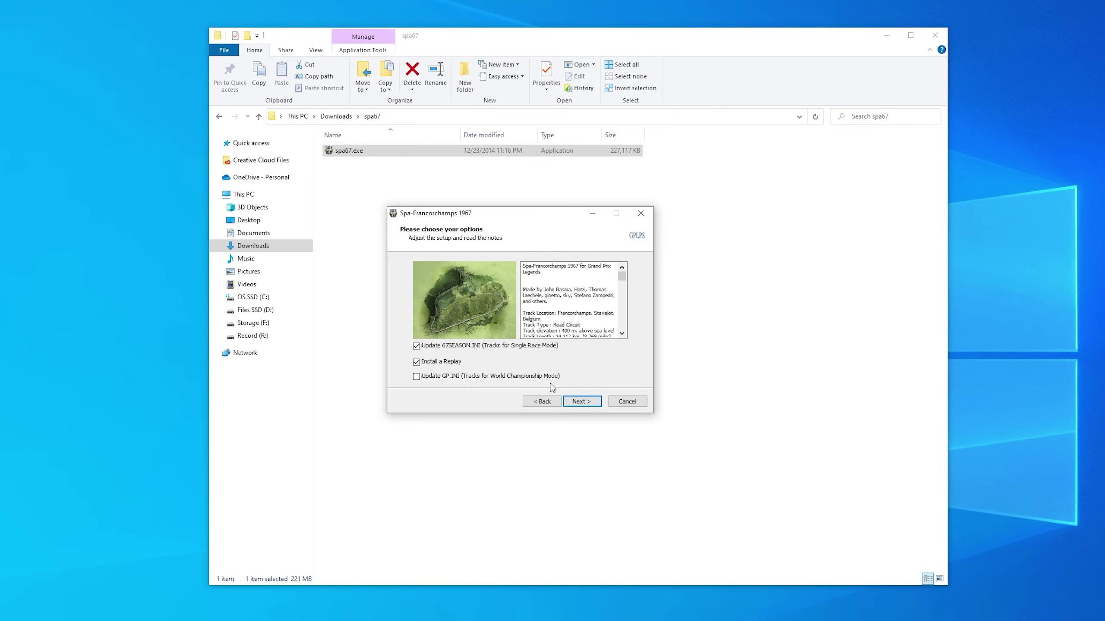
click(581, 401)
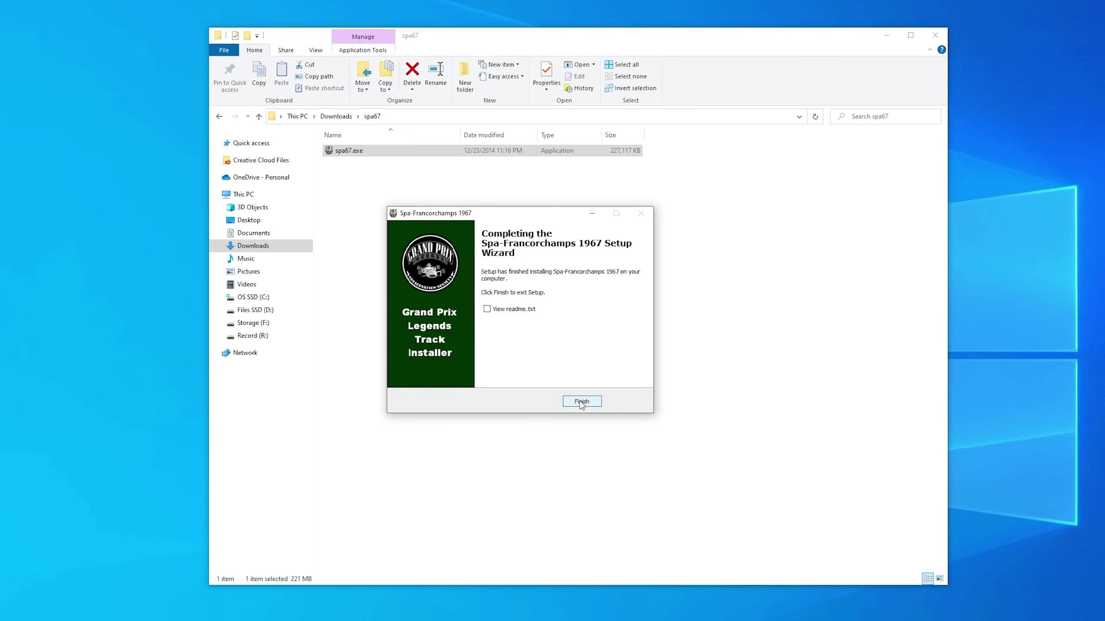
click(581, 403)
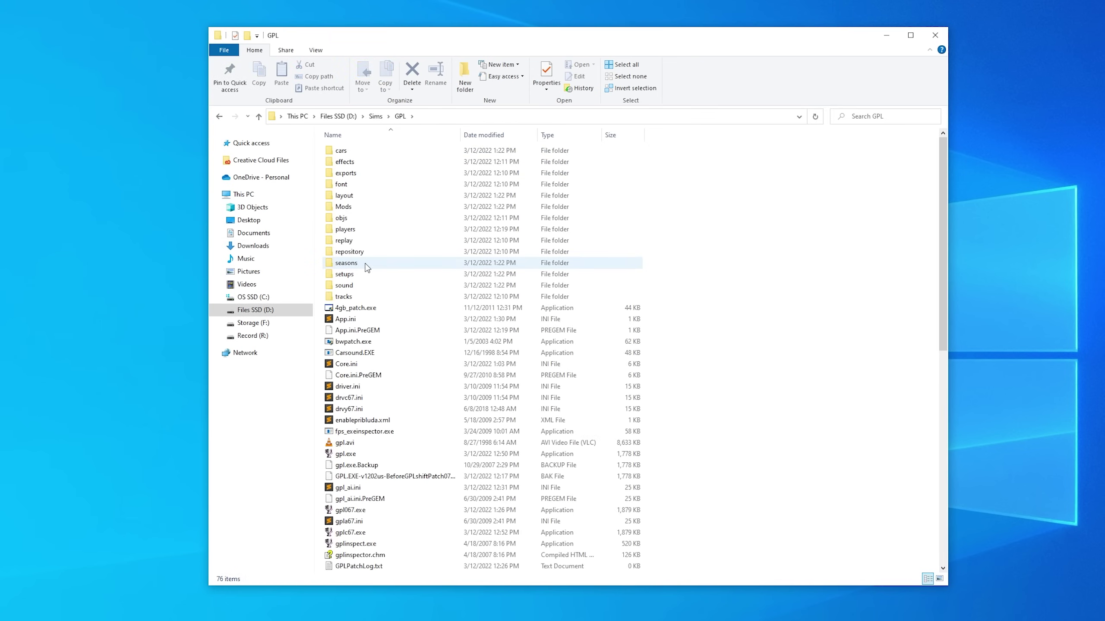
Step: Open 67season.ini from the GPL seasons folder in Notepad
mouse_move(358, 267)
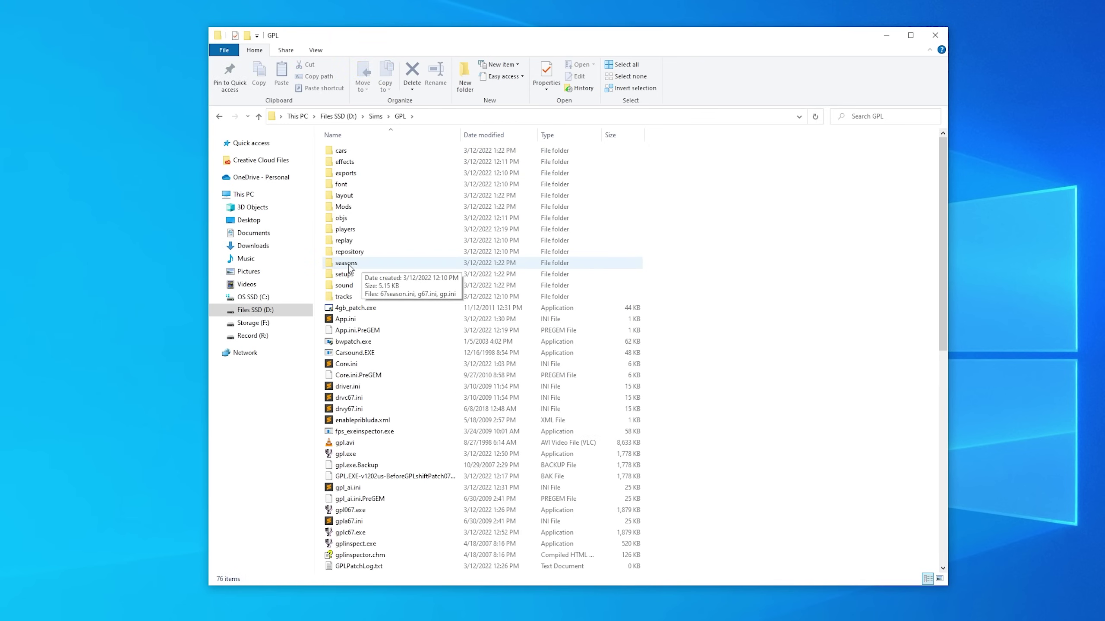
double_click(358, 264)
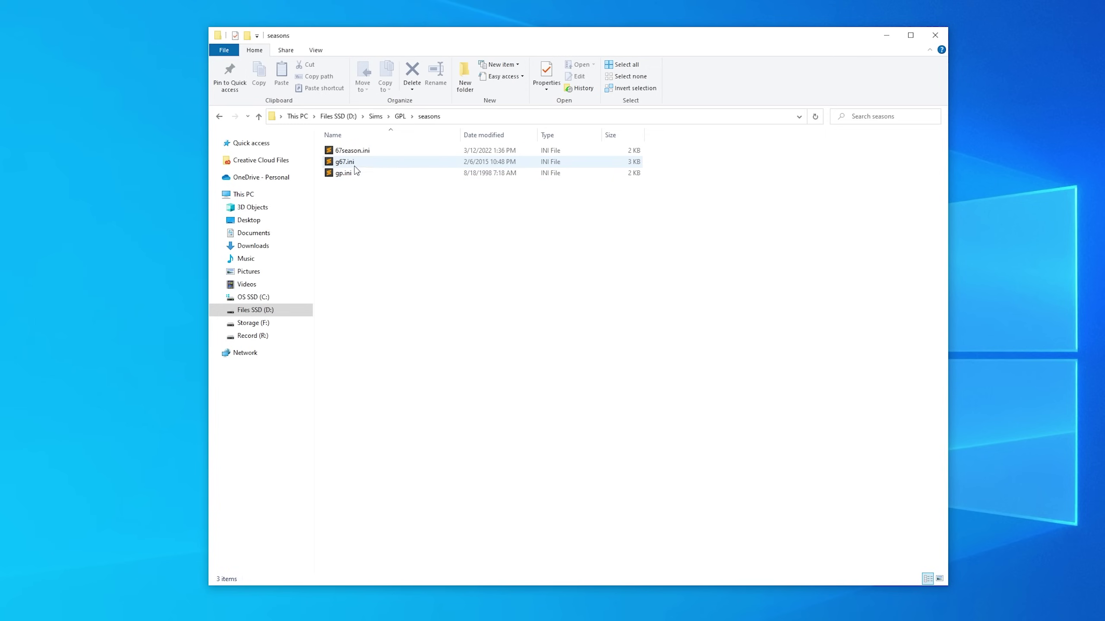
drag(357, 157, 378, 196)
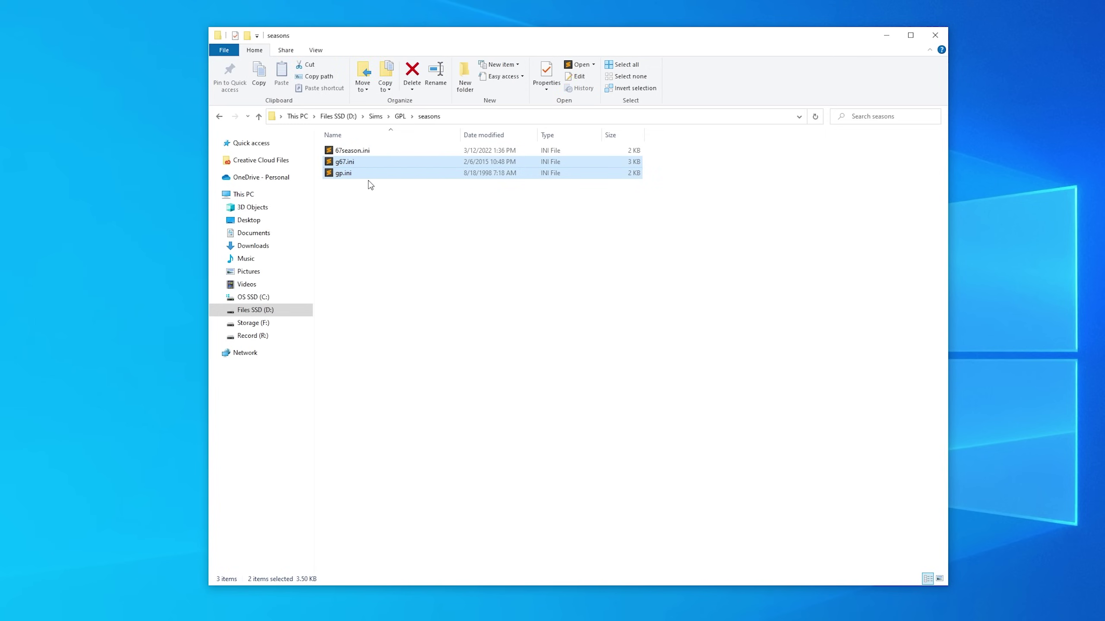
click(354, 153)
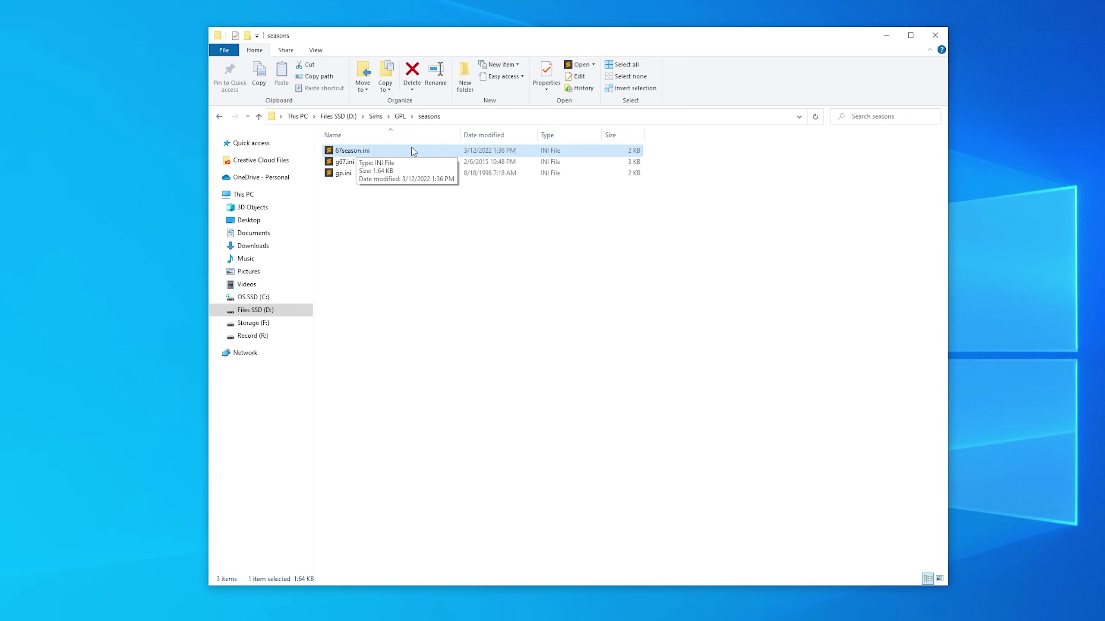
right_click(348, 148)
mouse_move(473, 241)
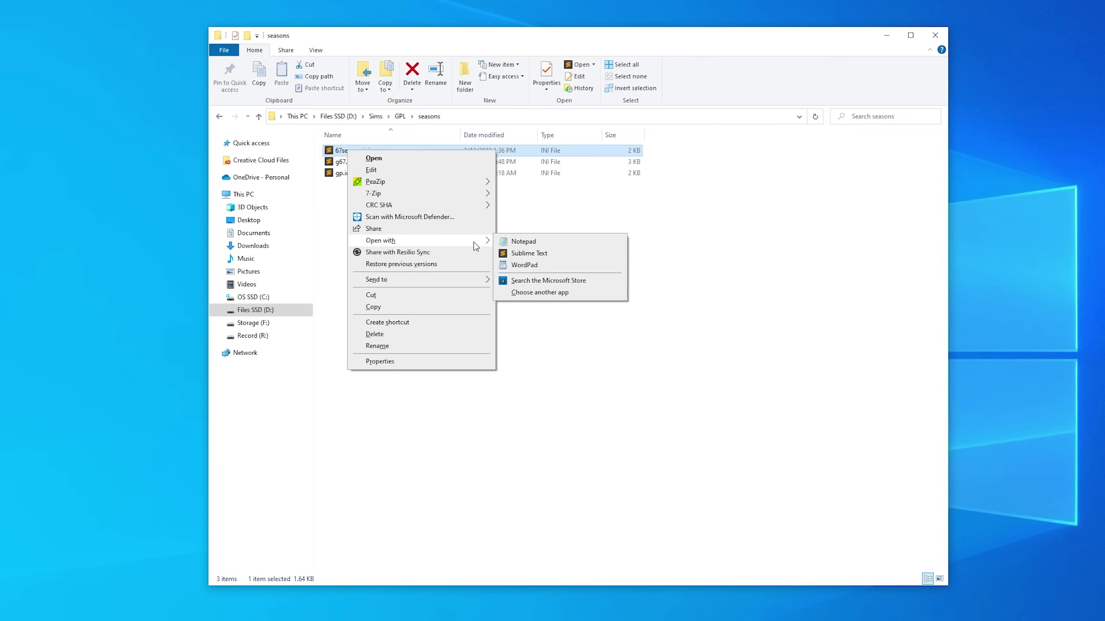
click(519, 242)
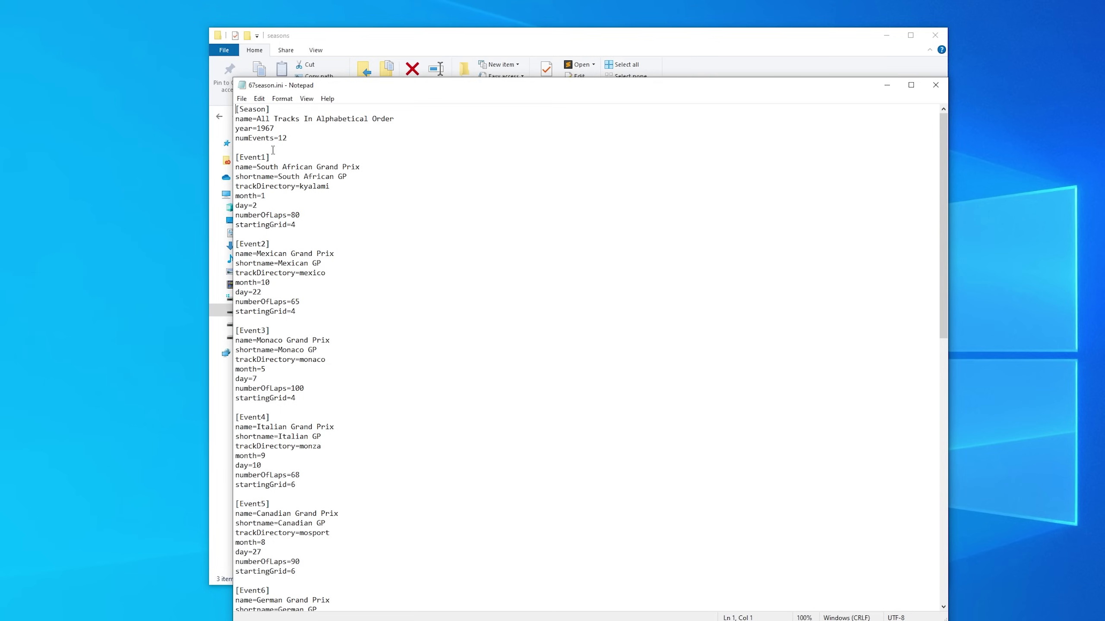
Step: Examine the numEvents line and the name, track directory, date, lap and grid fields of the first events in 67season.ini
drag(244, 138, 287, 138)
drag(253, 158, 340, 188)
drag(244, 196, 298, 225)
click(329, 231)
scroll(335, 261, down, 4)
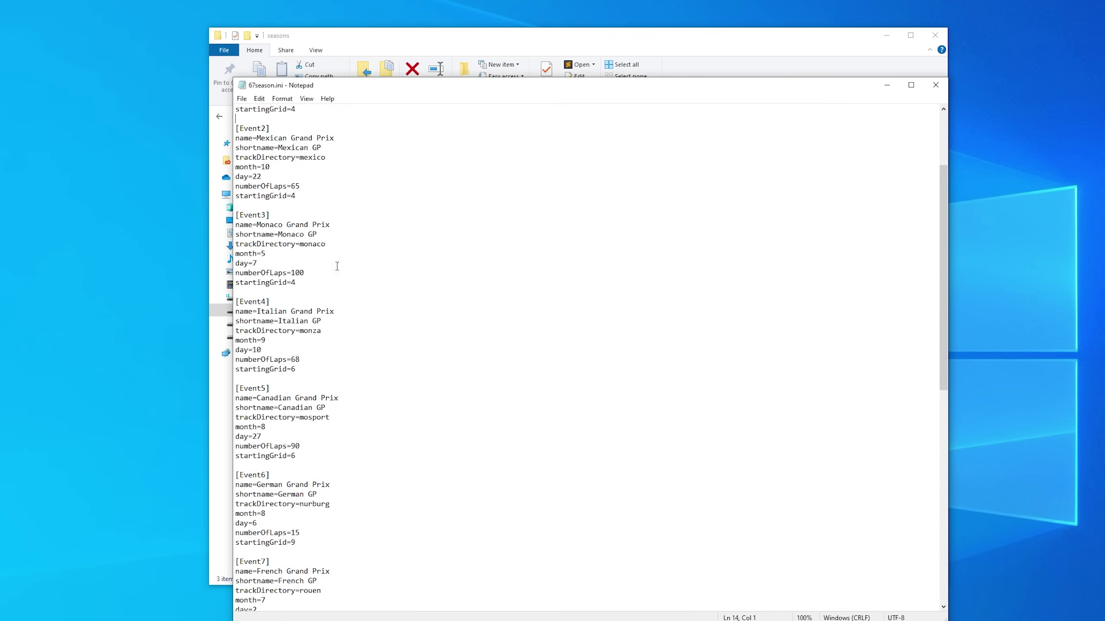
drag(300, 244, 327, 245)
Step: Switch to File Explorer, open the GPL tracks folder and check the spa and spa67 track folders
click(394, 37)
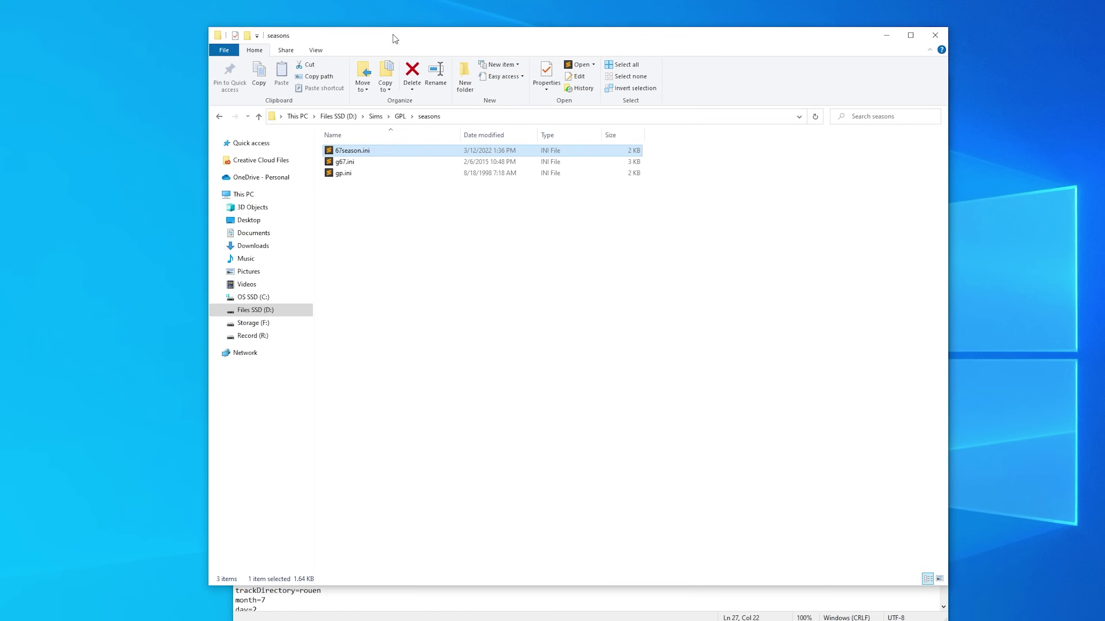
click(400, 116)
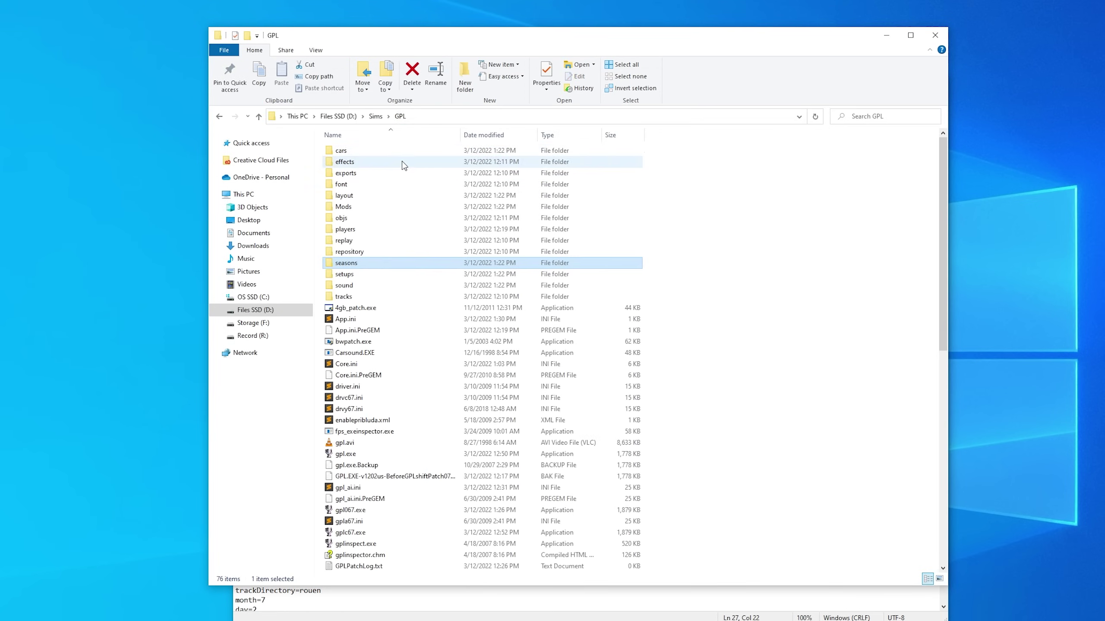
double_click(383, 298)
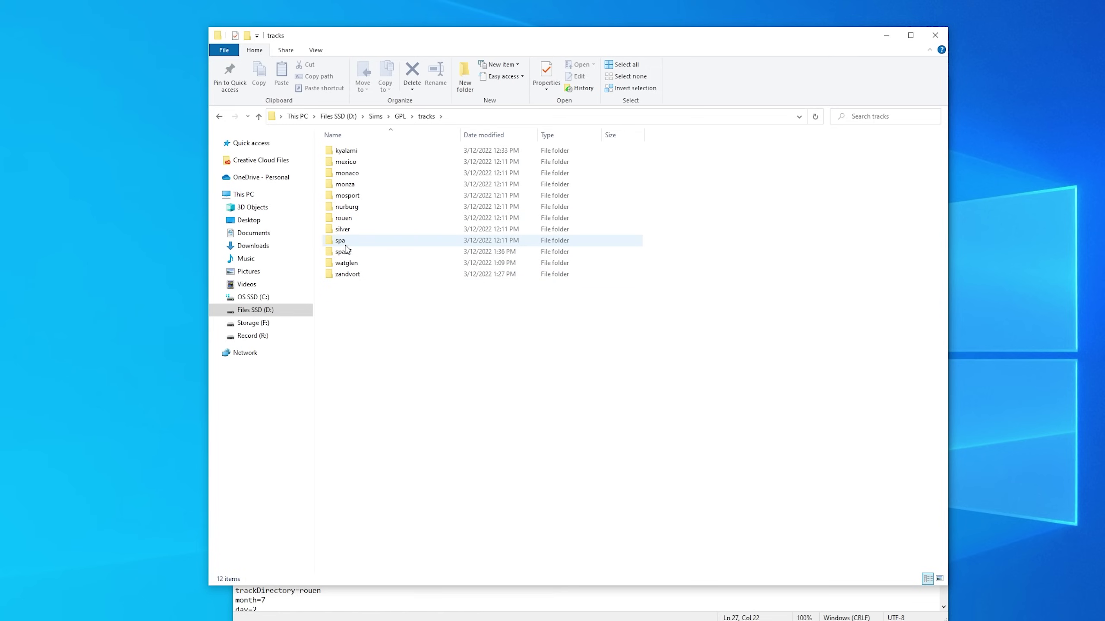
click(367, 251)
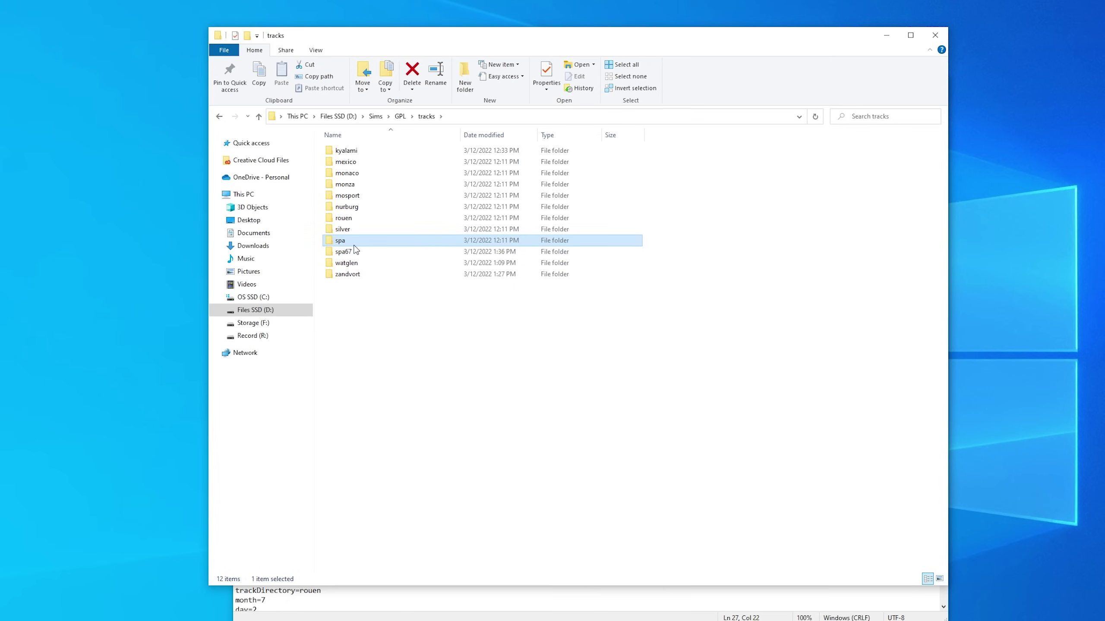
Step: Return to 67season.ini in Notepad and review its event list, examining the Event9 Belgian Grand Prix entry
key(alt+Tab)
scroll(431, 366, down, 3)
scroll(353, 274, down, 6)
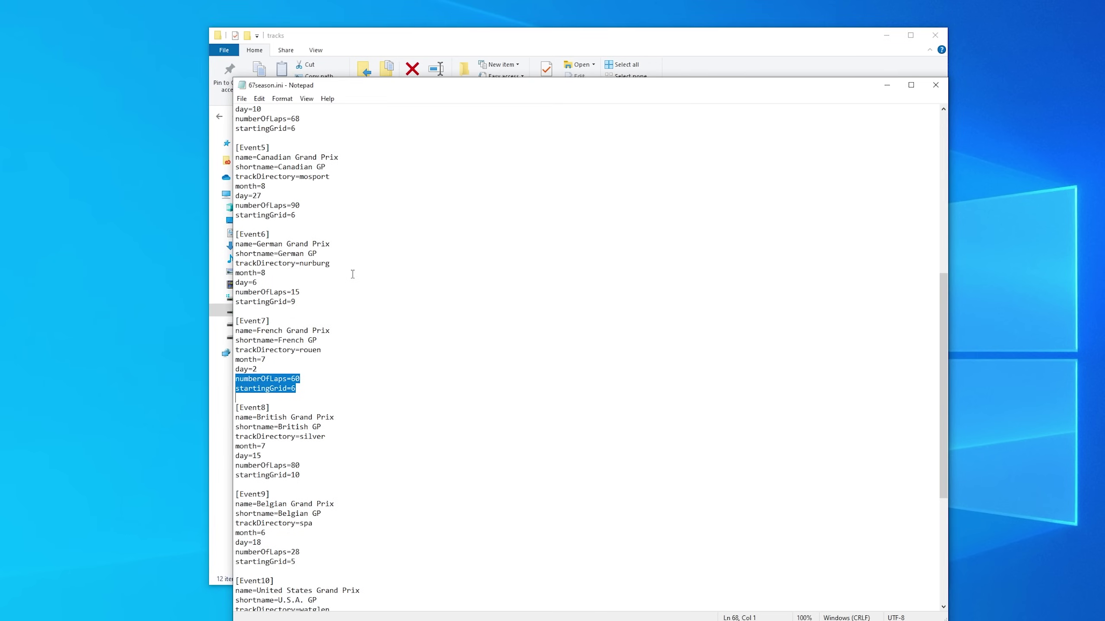
scroll(363, 301, up, 7)
scroll(384, 329, up, 2)
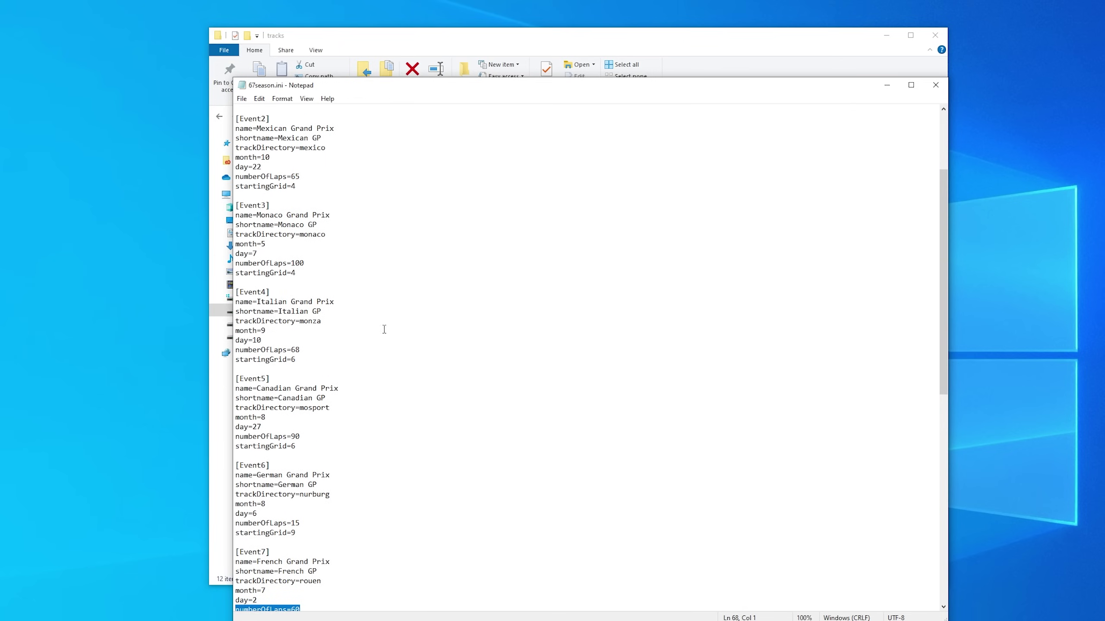
scroll(383, 331, down, 2)
scroll(383, 331, down, 14)
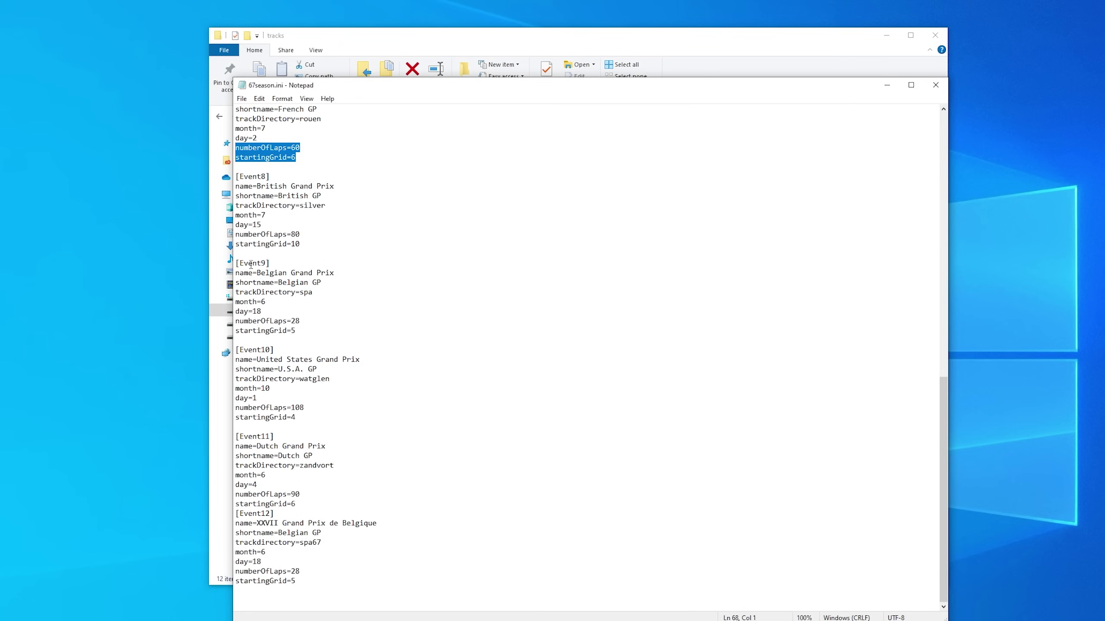
drag(248, 263, 321, 338)
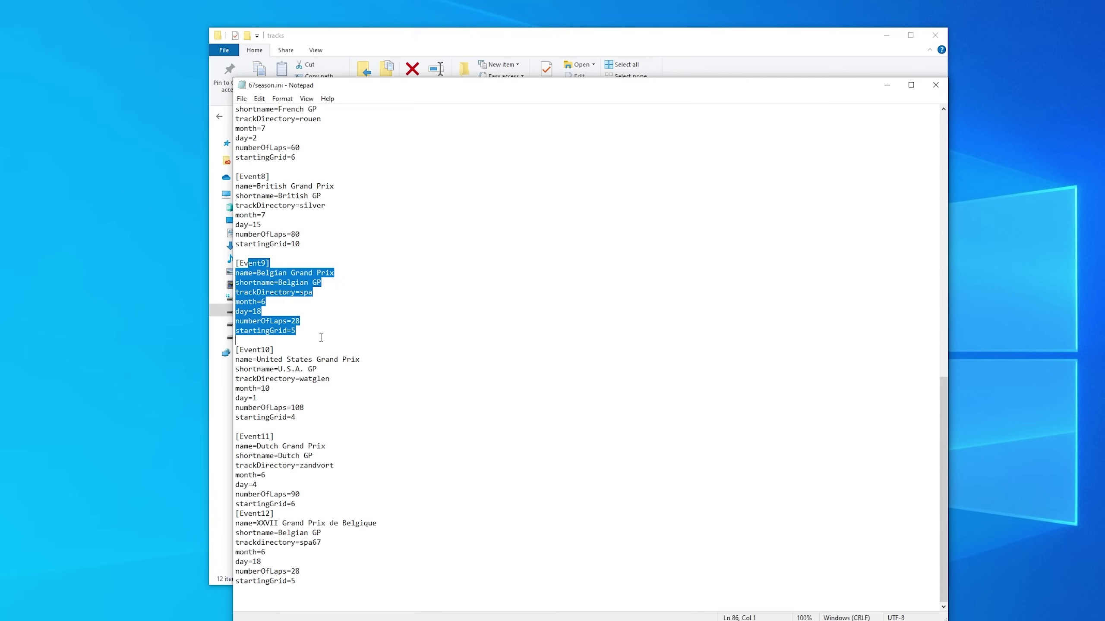
click(339, 281)
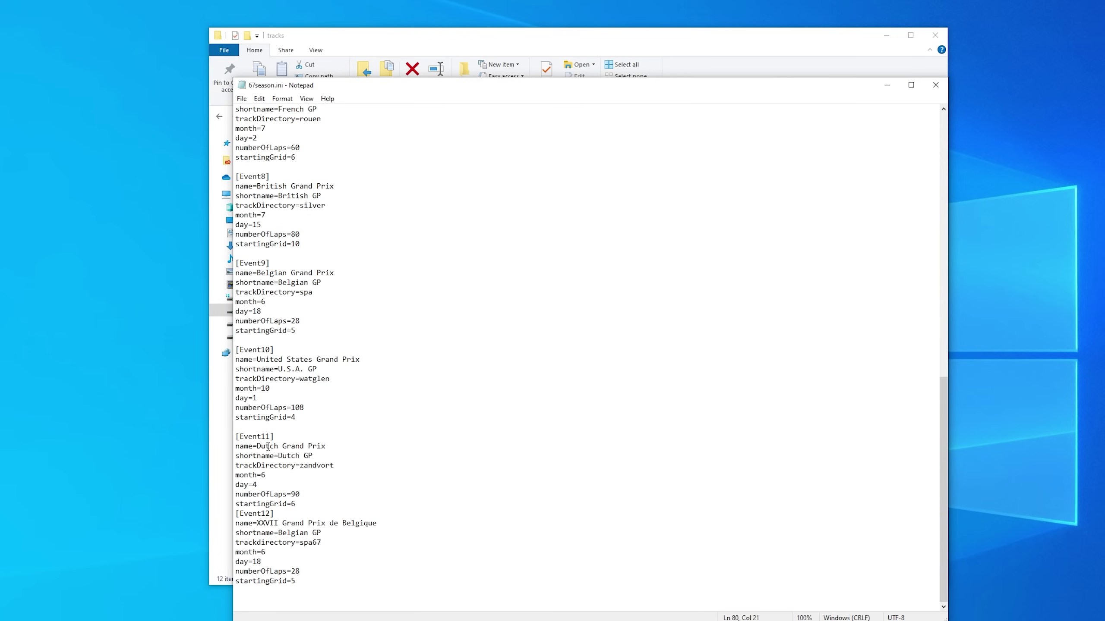
Step: Insert a blank line between the Event11 Dutch Grand Prix entry and the Event12 entry in 67season.ini
drag(257, 436, 296, 476)
click(324, 504)
key(Return)
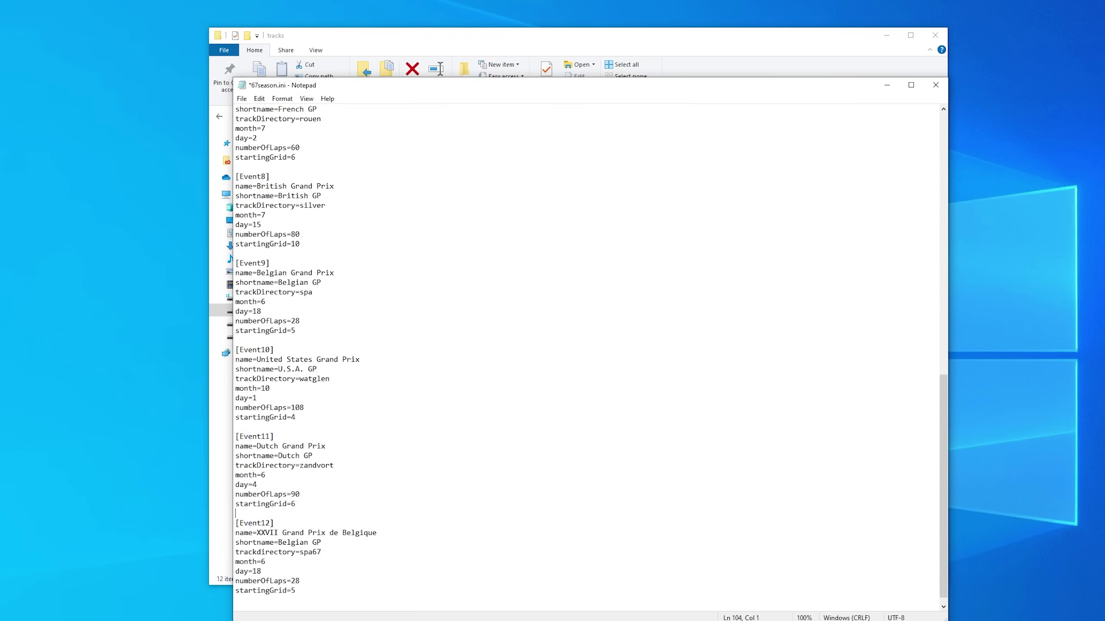
scroll(377, 509, down, 1)
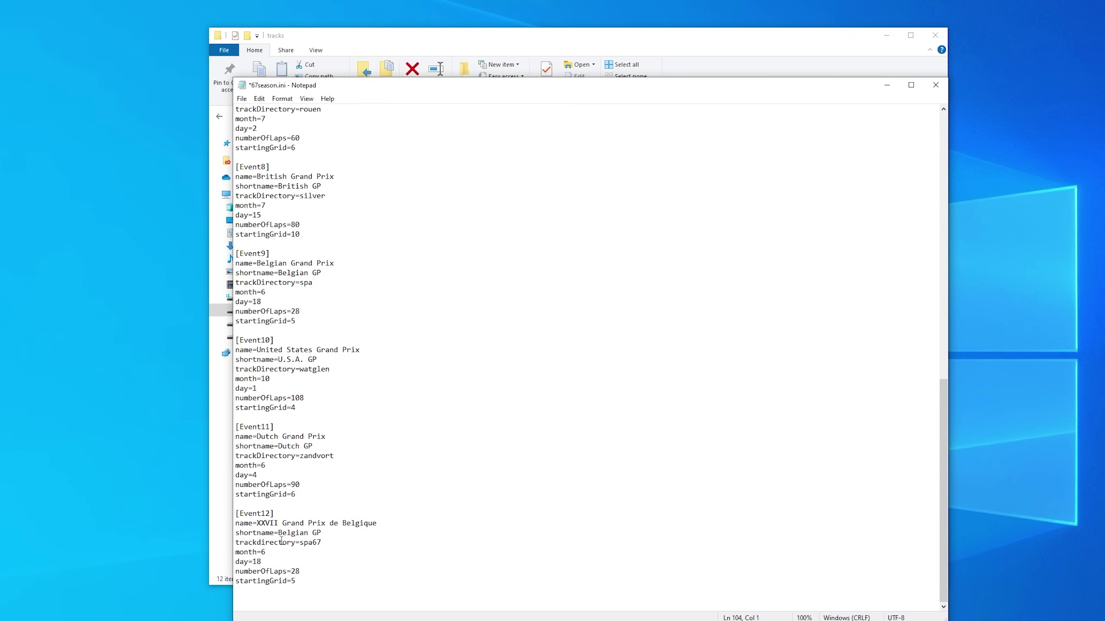
Step: Compare the track directory lines of the Event12 and Event9 Belgian entries and review the whole Event12 block
drag(283, 542, 336, 543)
drag(295, 283, 346, 278)
drag(315, 586, 227, 512)
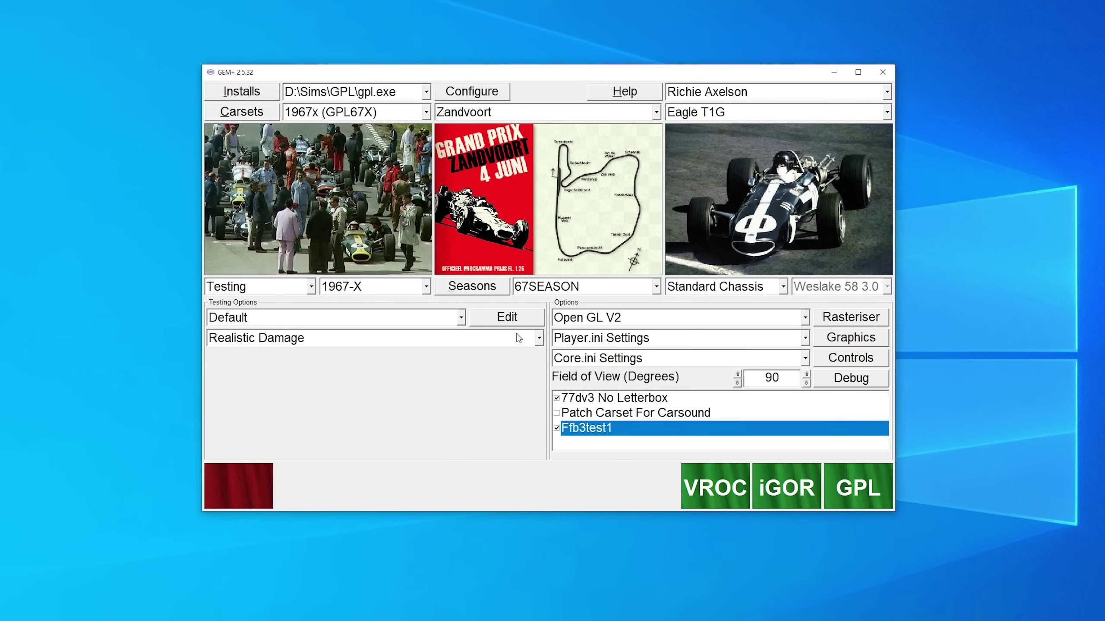
Step: In GEM+, choose the 67SEASON season and select Spa '67 as the track
click(536, 292)
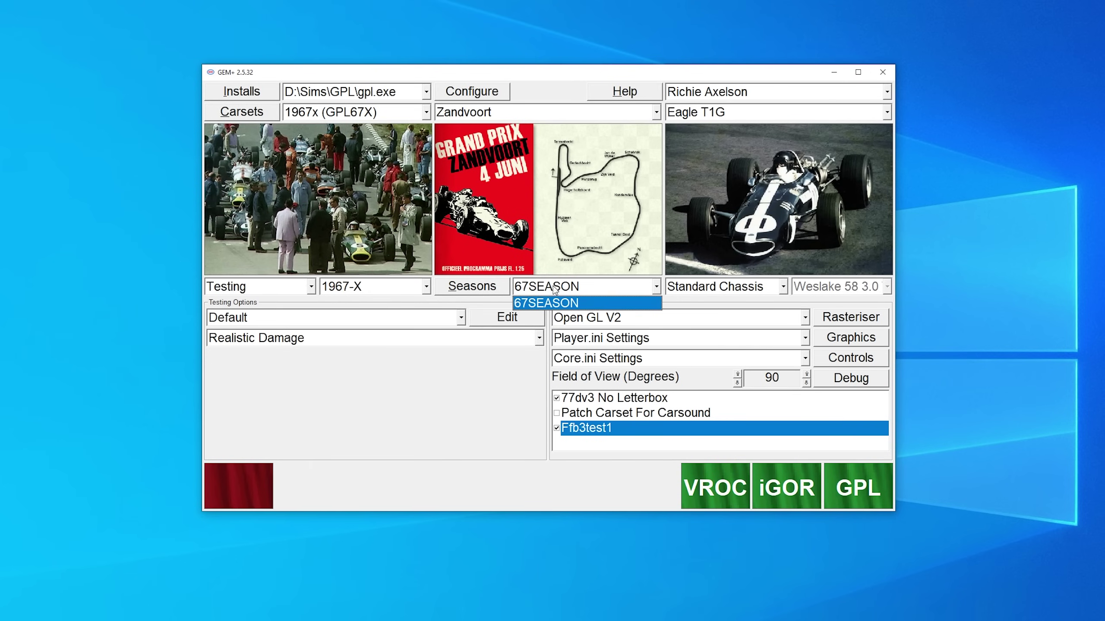
click(549, 291)
click(556, 304)
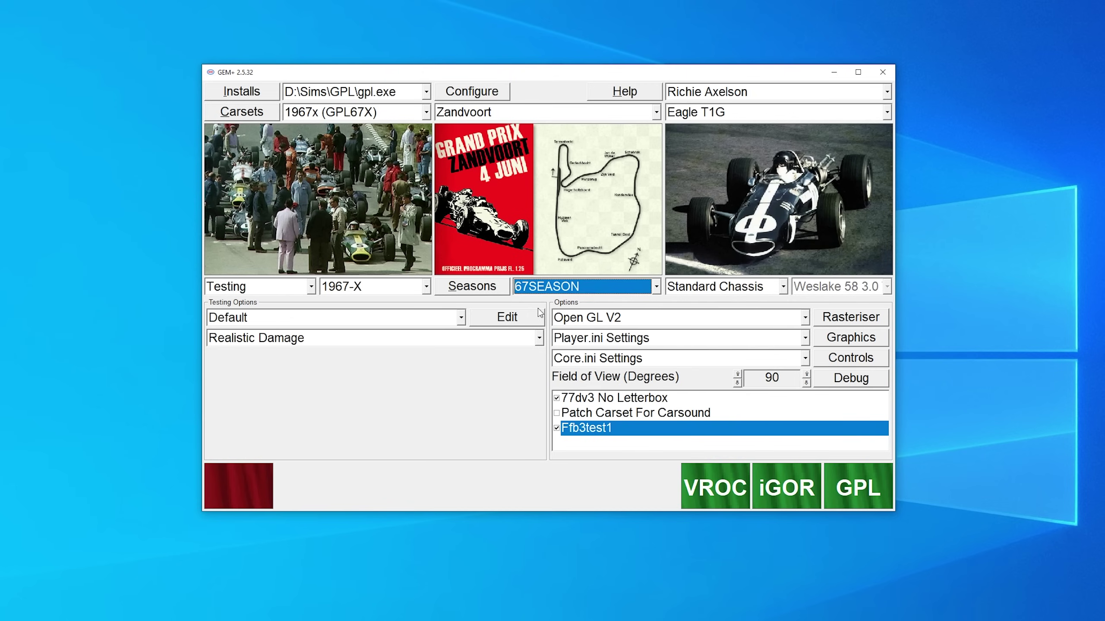
click(622, 116)
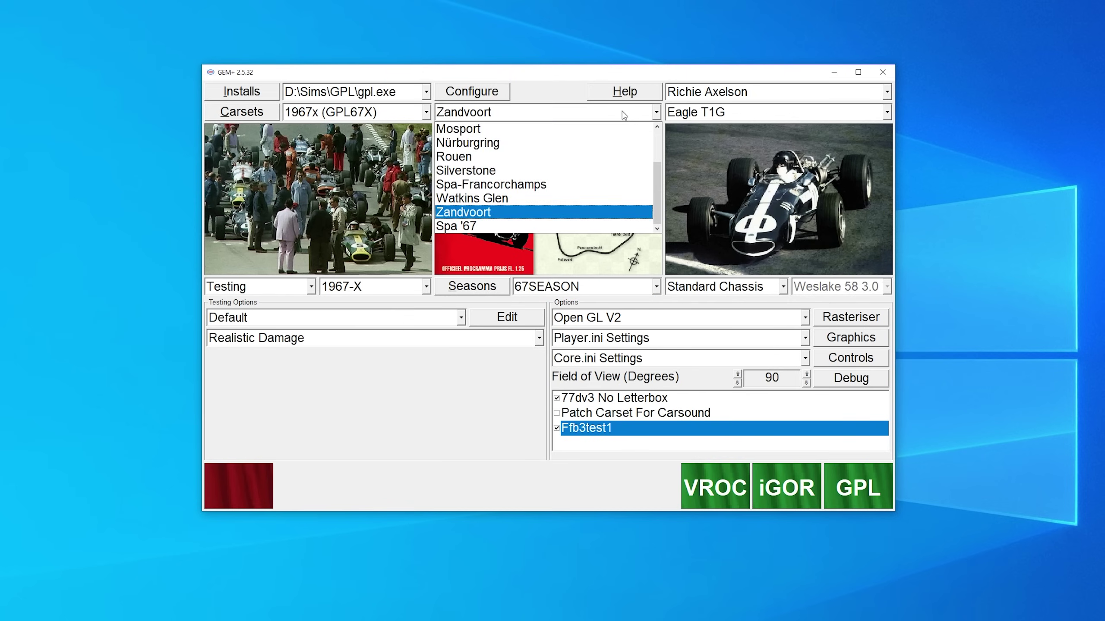
drag(658, 177, 651, 205)
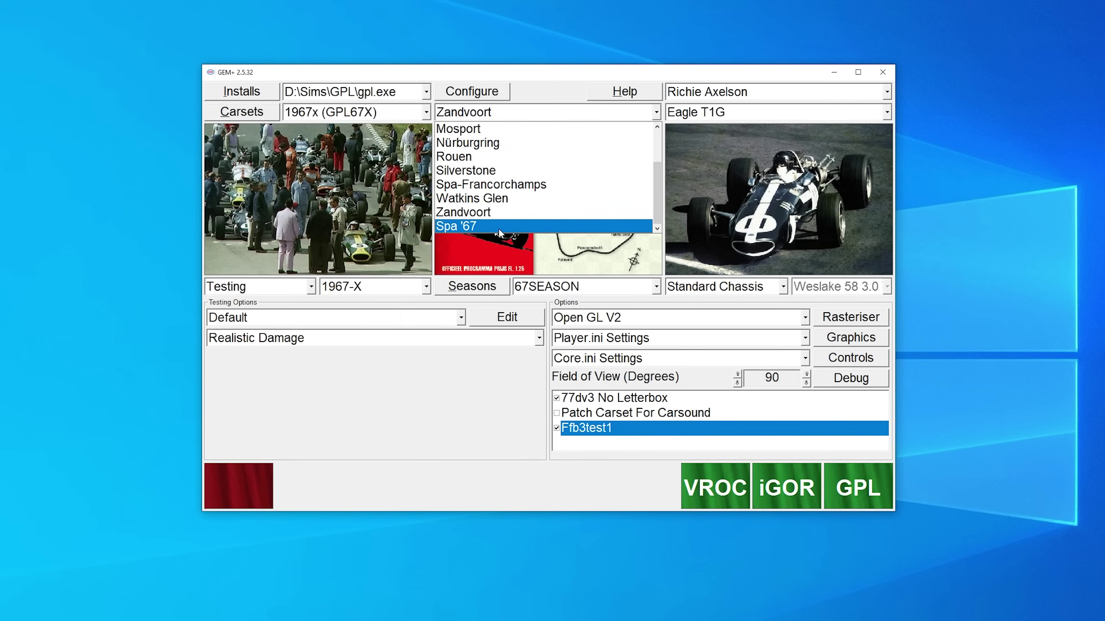
click(485, 227)
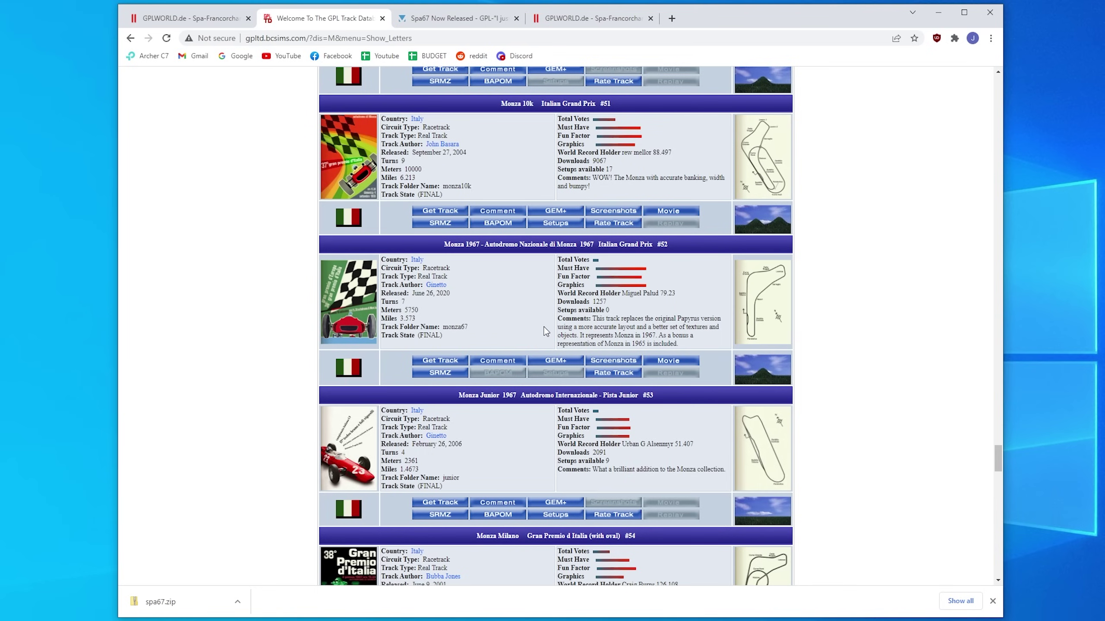
Step: In the browser's GPL Track Database, check the track folder names listed for Monza 1967 and Monacane
drag(443, 324, 497, 342)
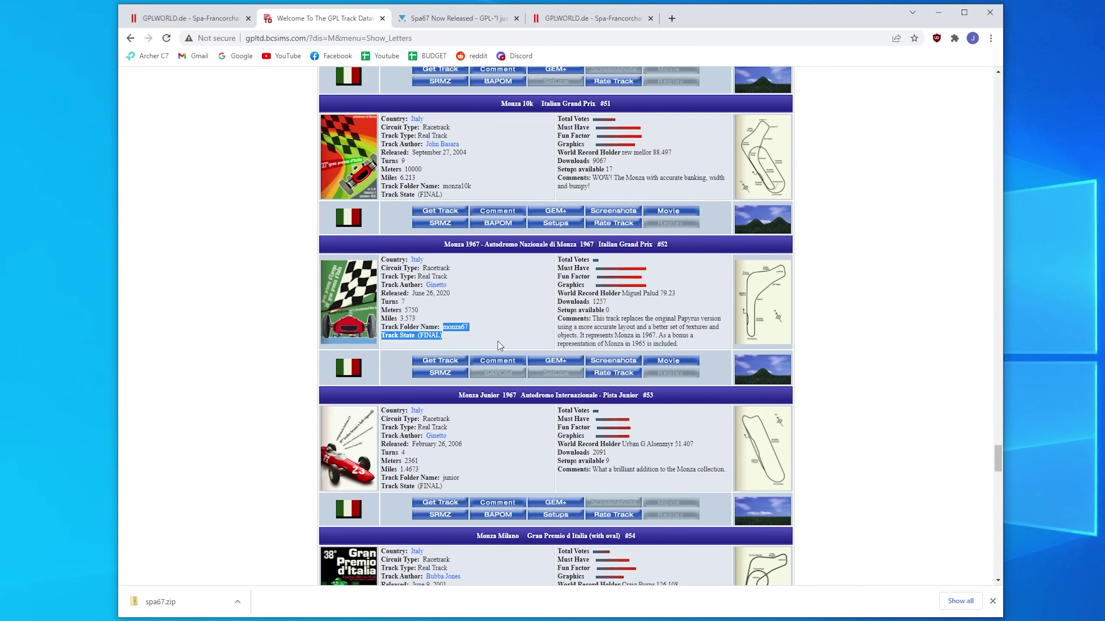
click(470, 332)
double_click(460, 326)
scroll(493, 346, up, 20)
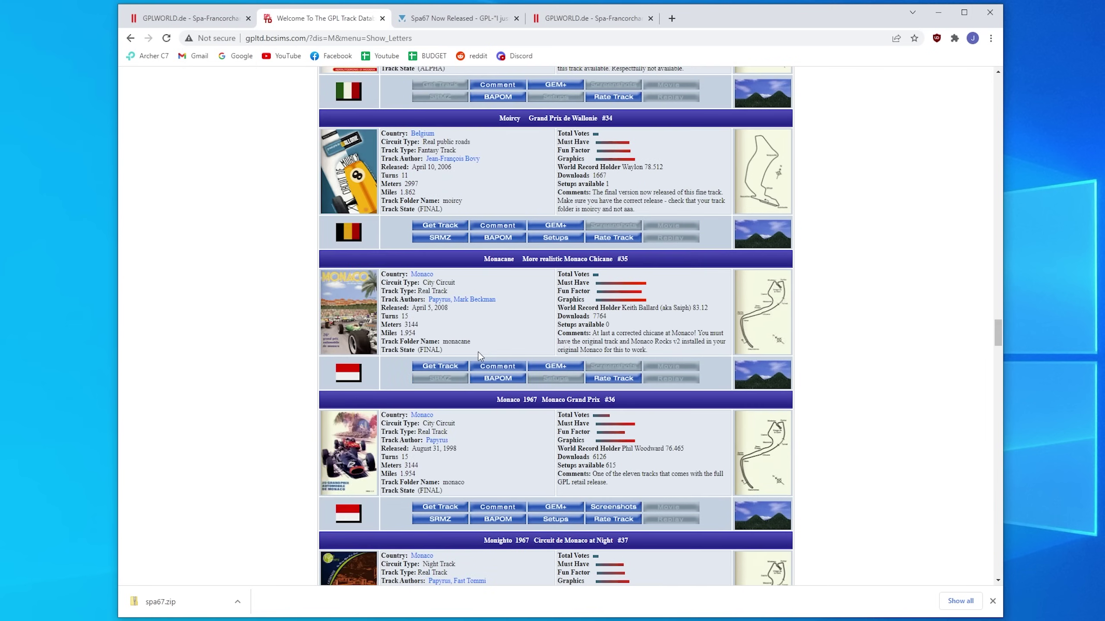
double_click(448, 343)
click(499, 342)
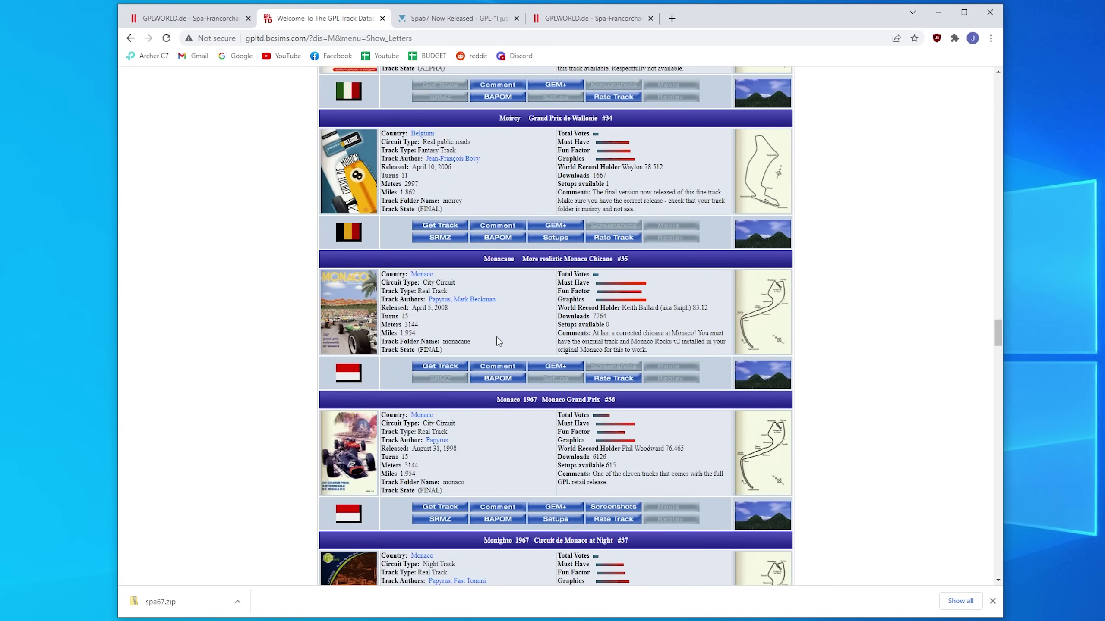